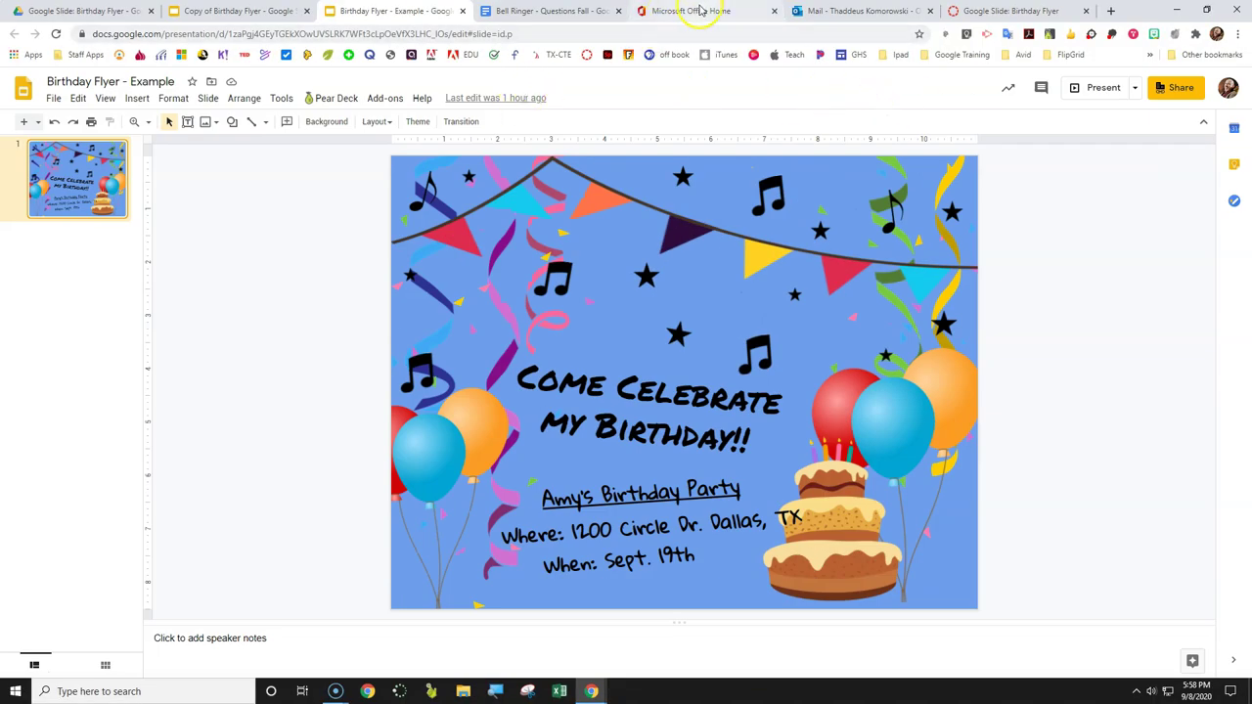
# Switch to the Canvas assignment page and look through the A1 - Basic Graphic Design course home page.
pyautogui.click(1004, 16)
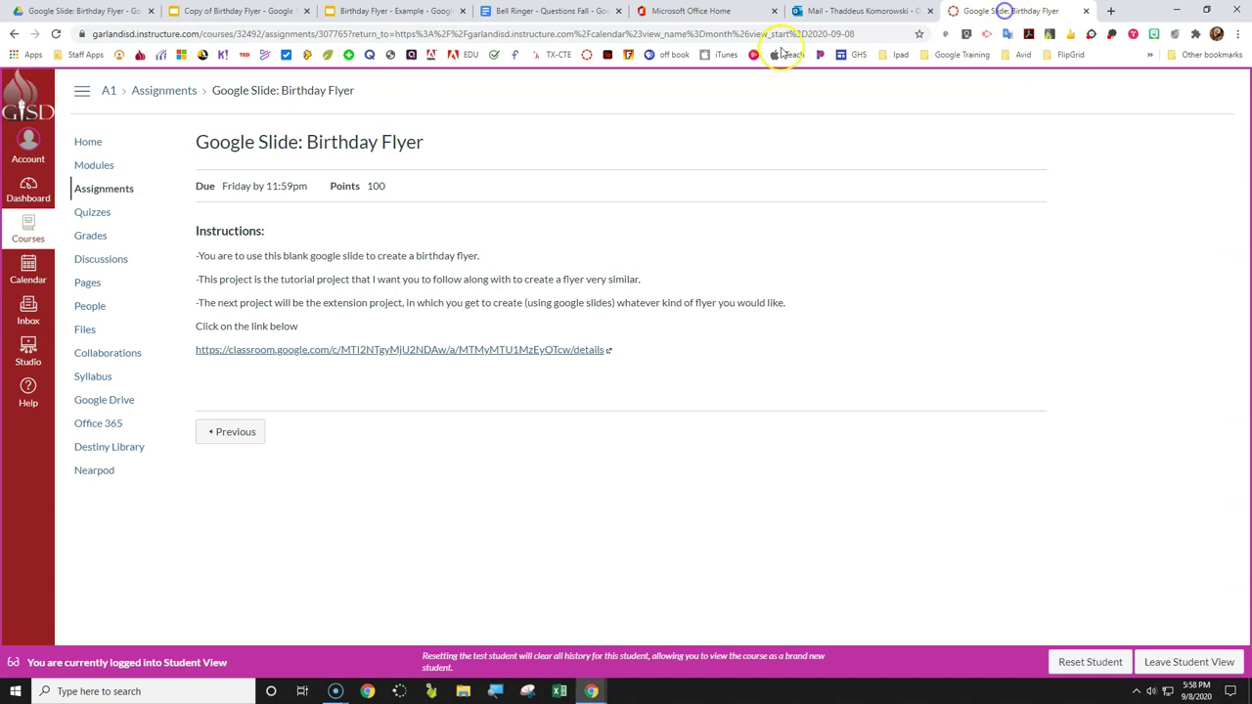
pyautogui.click(108, 90)
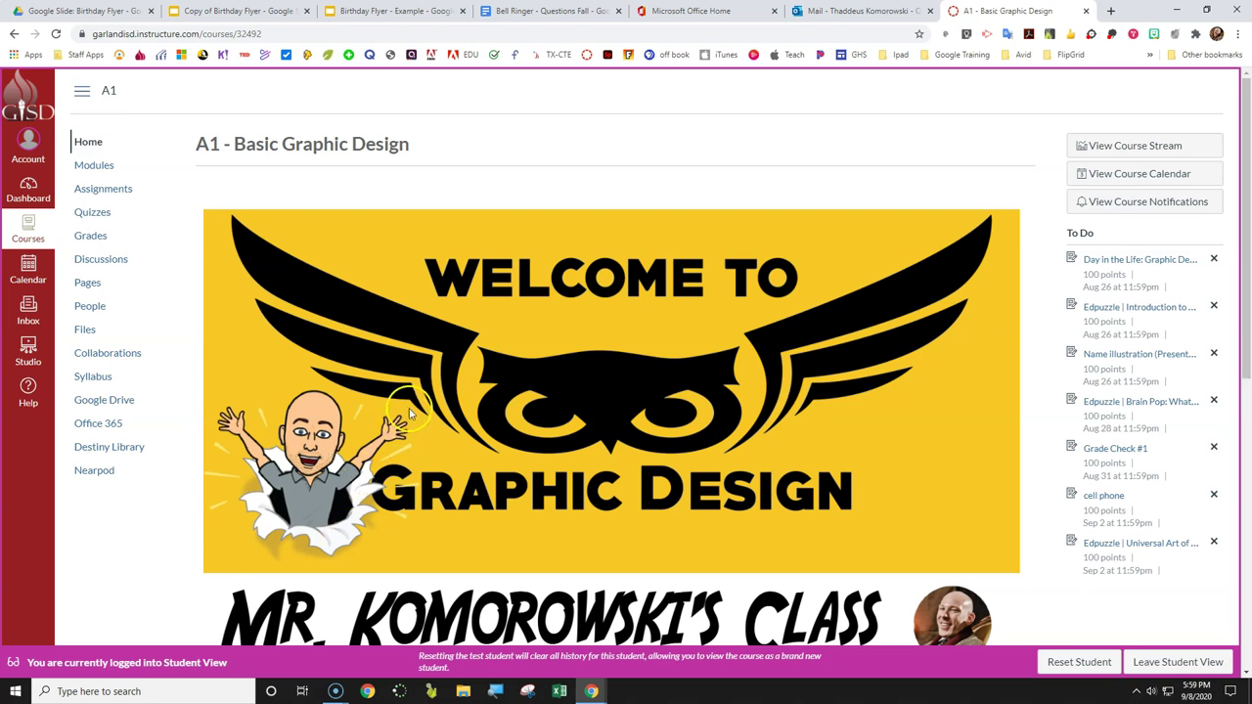
pyautogui.scroll(-2, 389, 390)
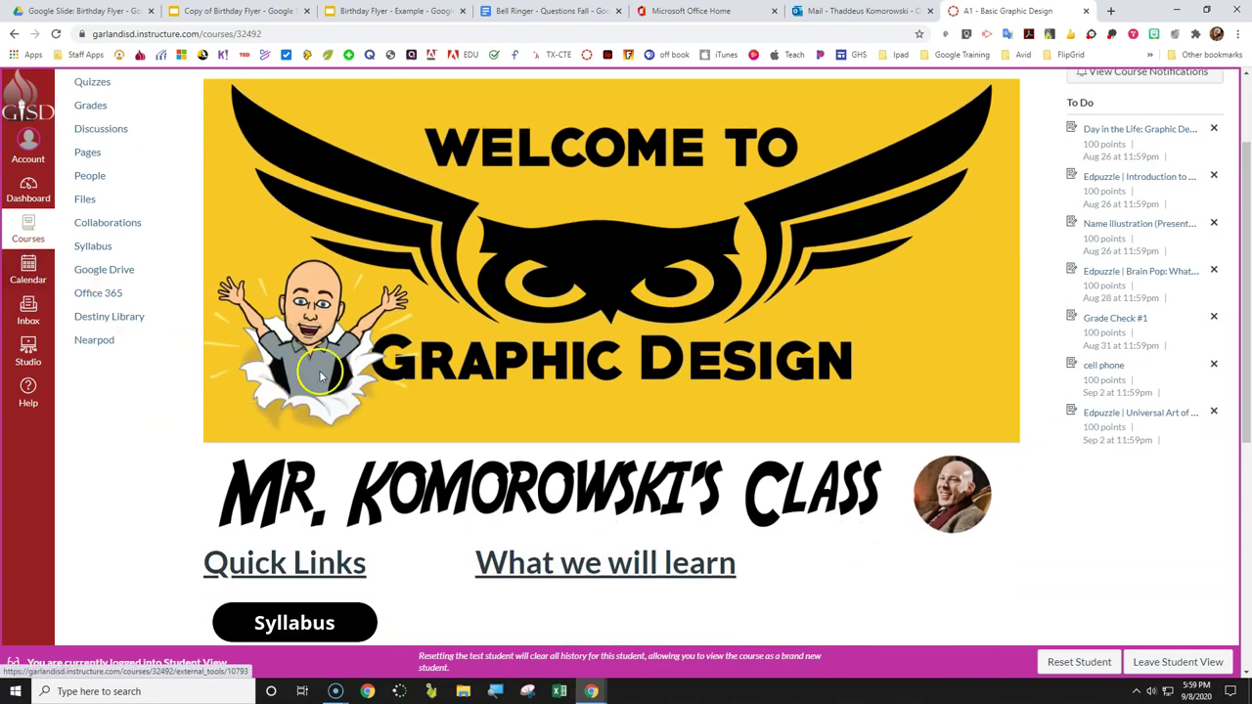
pyautogui.scroll(-4, 377, 411)
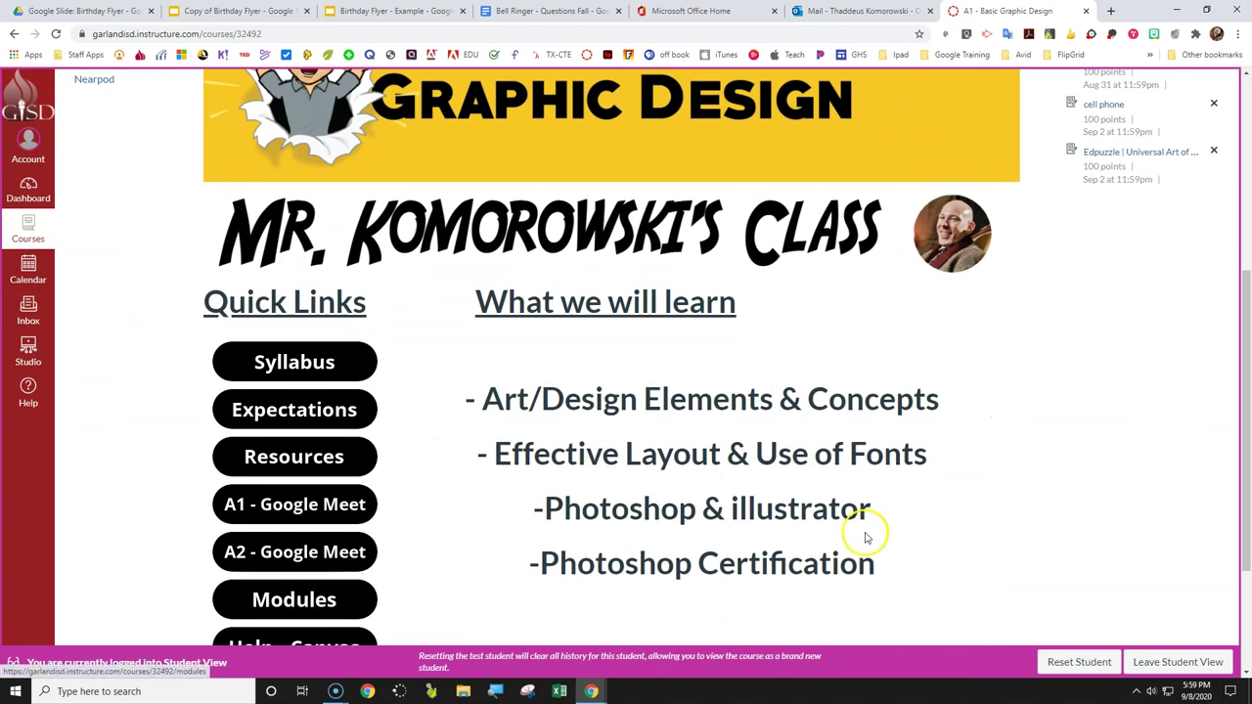
pyautogui.scroll(4, 1070, 475)
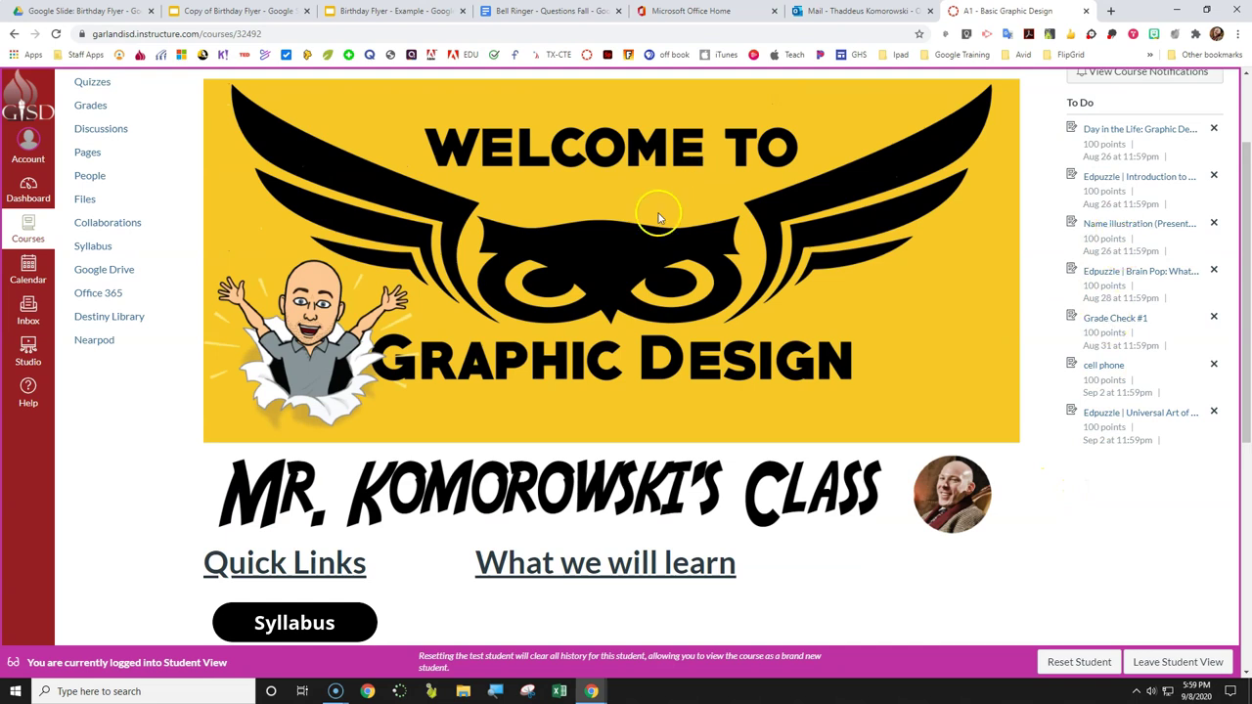
# Open the Google Slide: Birthday Flyer assignment page from its September 11 entry in the course calendar.
pyautogui.click(27, 279)
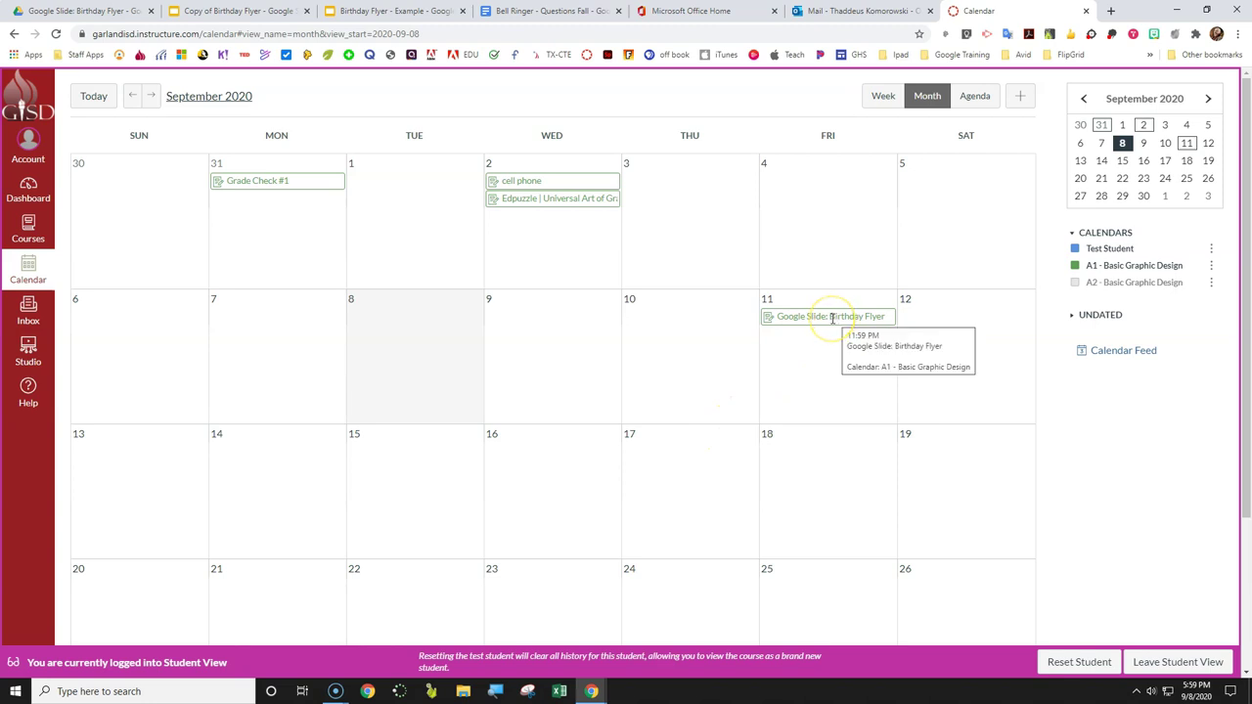
pyautogui.click(831, 317)
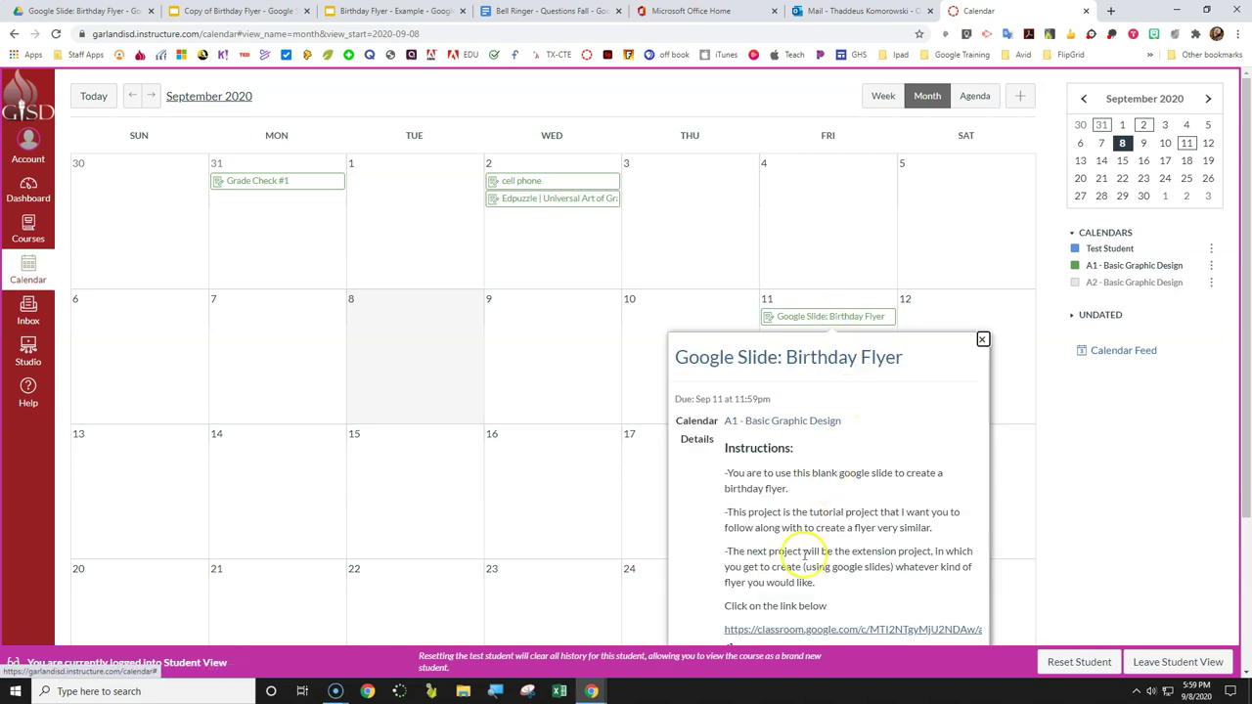
pyautogui.click(789, 359)
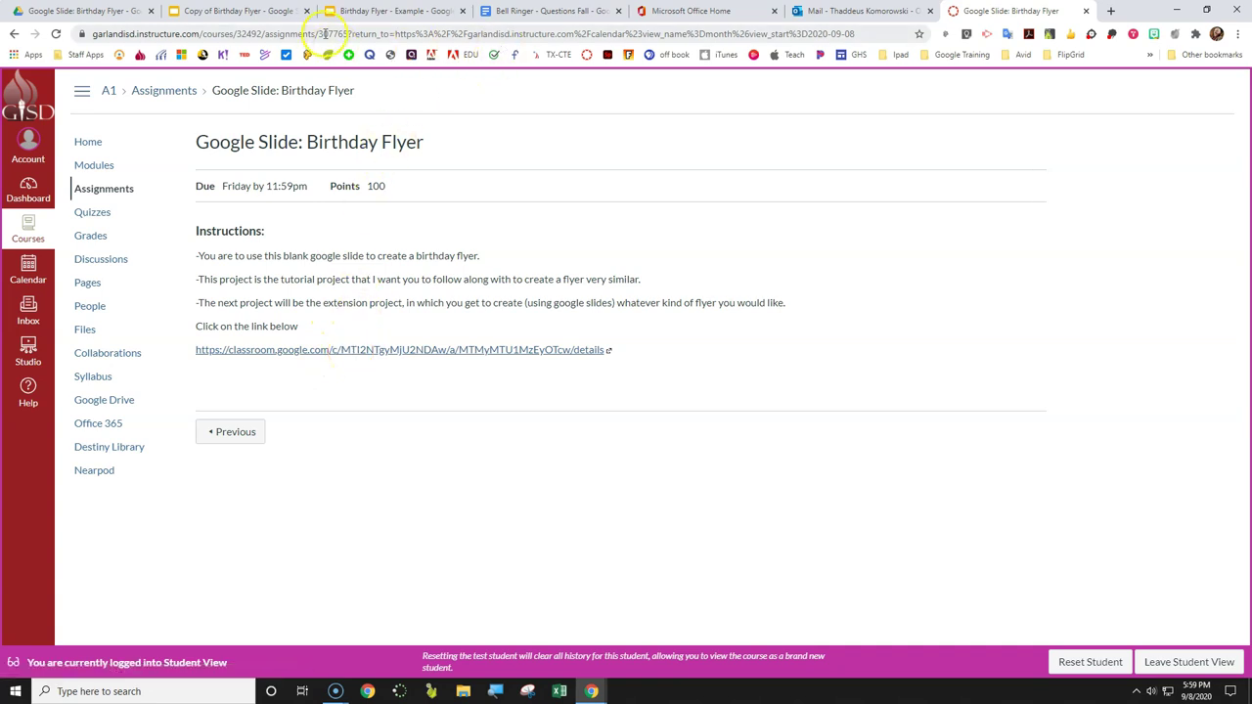
# Review the Graphic Design slide in Copy of Birthday Flyer with the streamers image search closed, and view the example flyer.
pyautogui.click(266, 12)
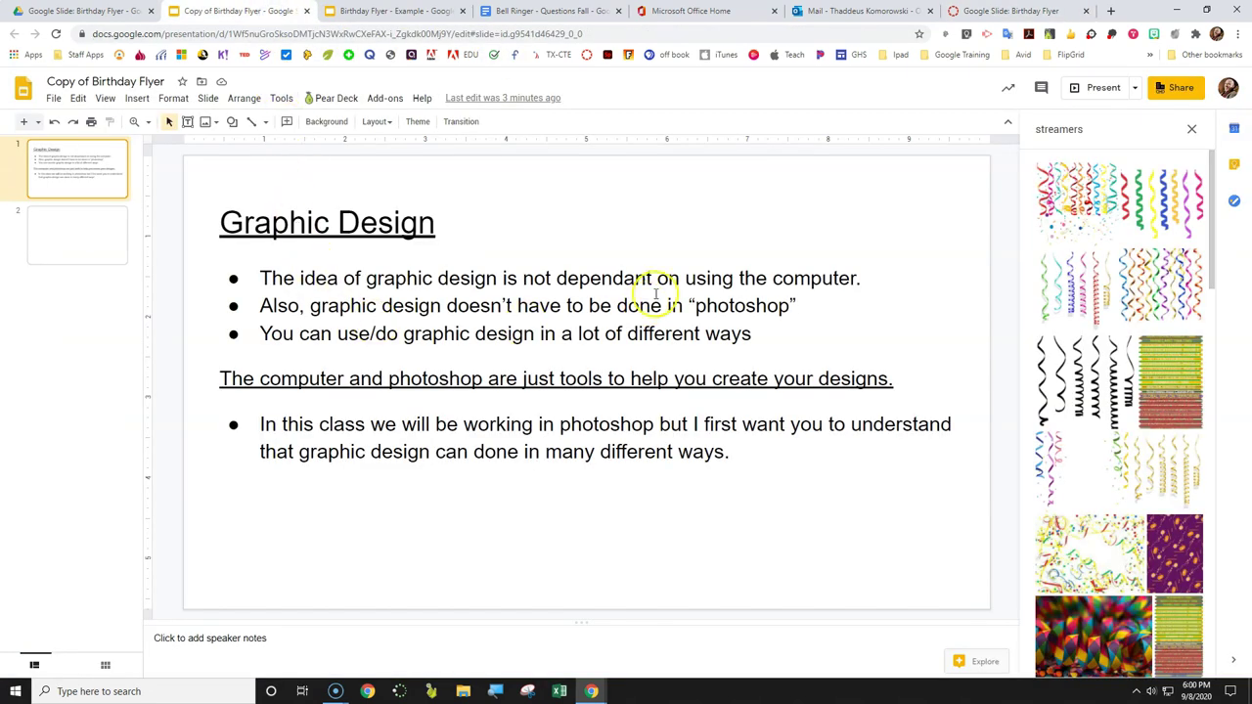
pyautogui.click(1192, 128)
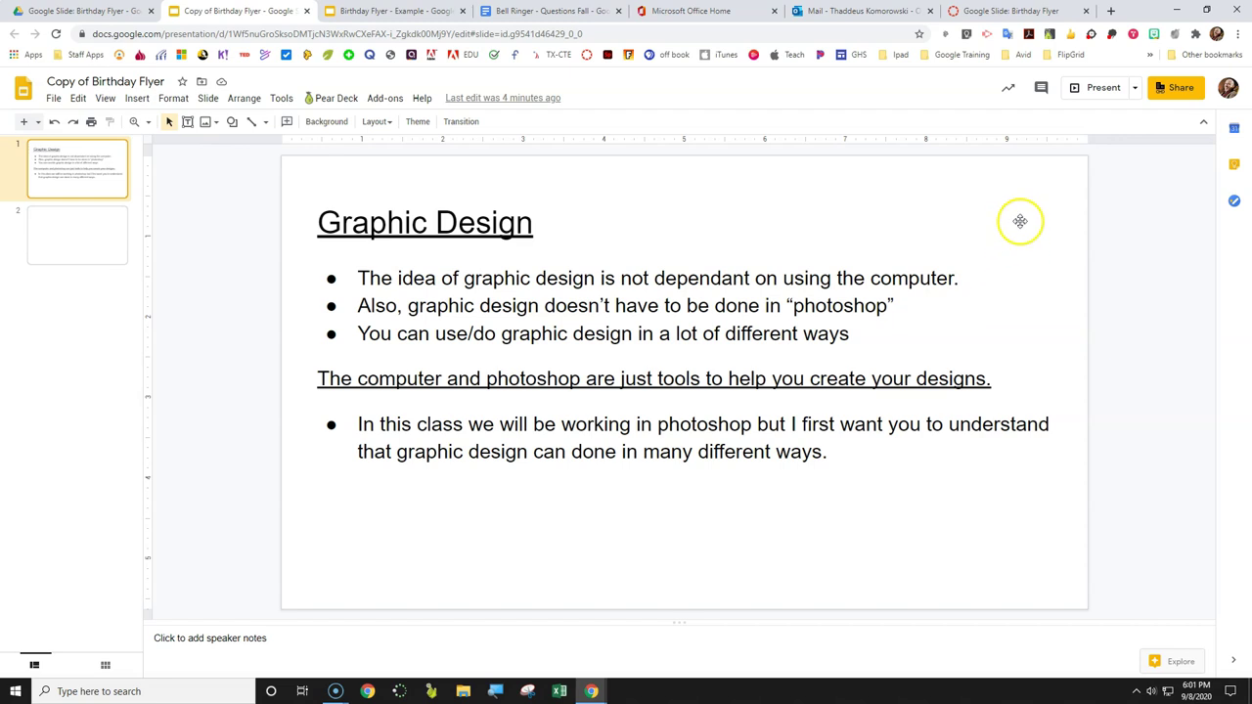
pyautogui.click(418, 14)
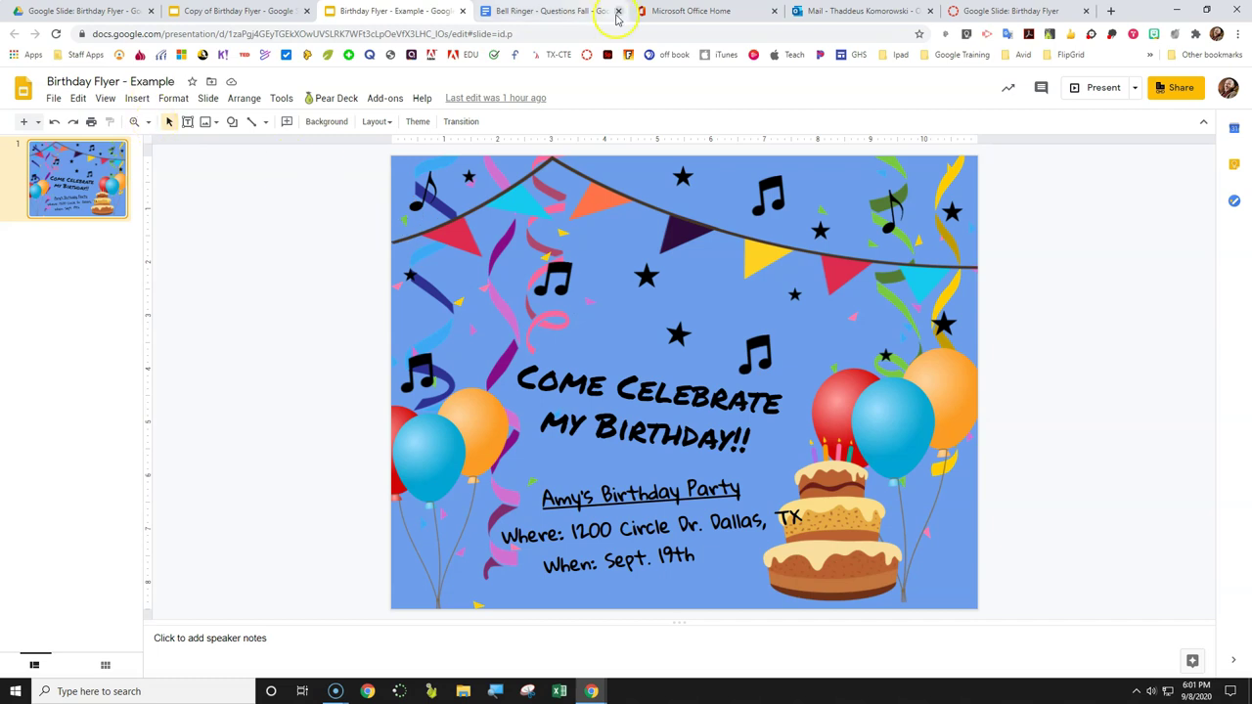
# Open the assignment's Google Classroom link from Canvas and check its instructions and attachments alongside the example flyer.
pyautogui.click(1014, 12)
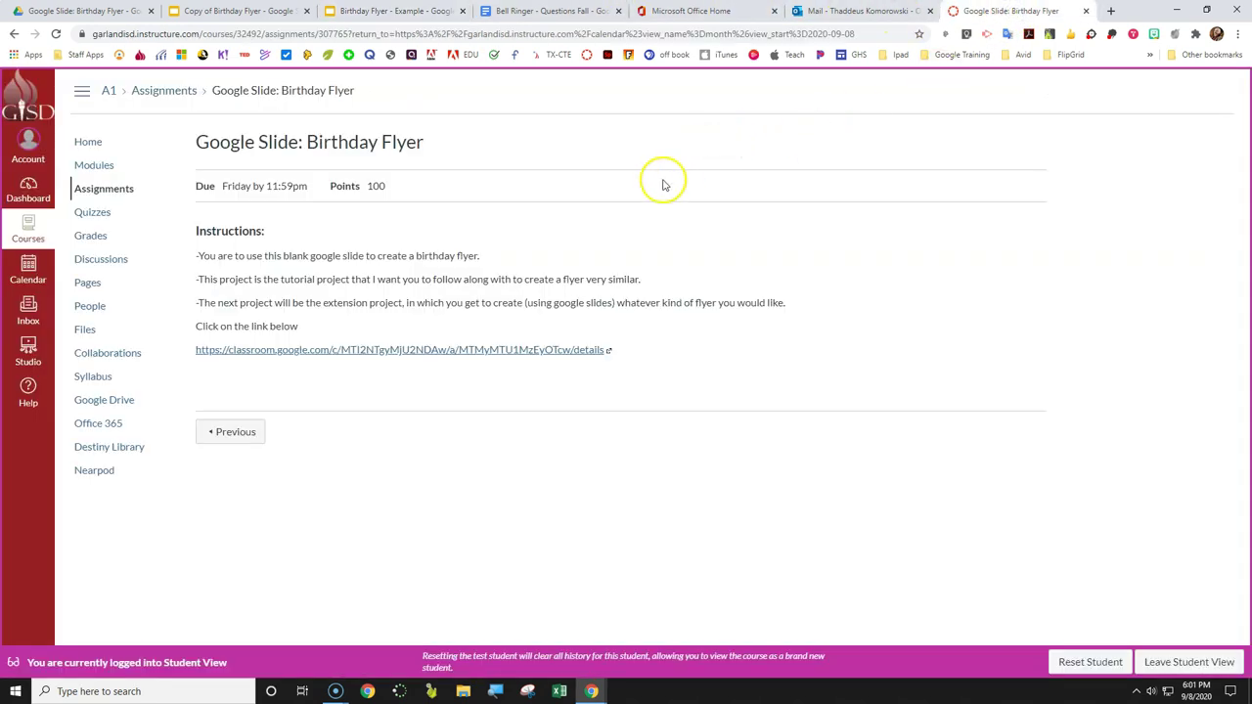
pyautogui.click(494, 354)
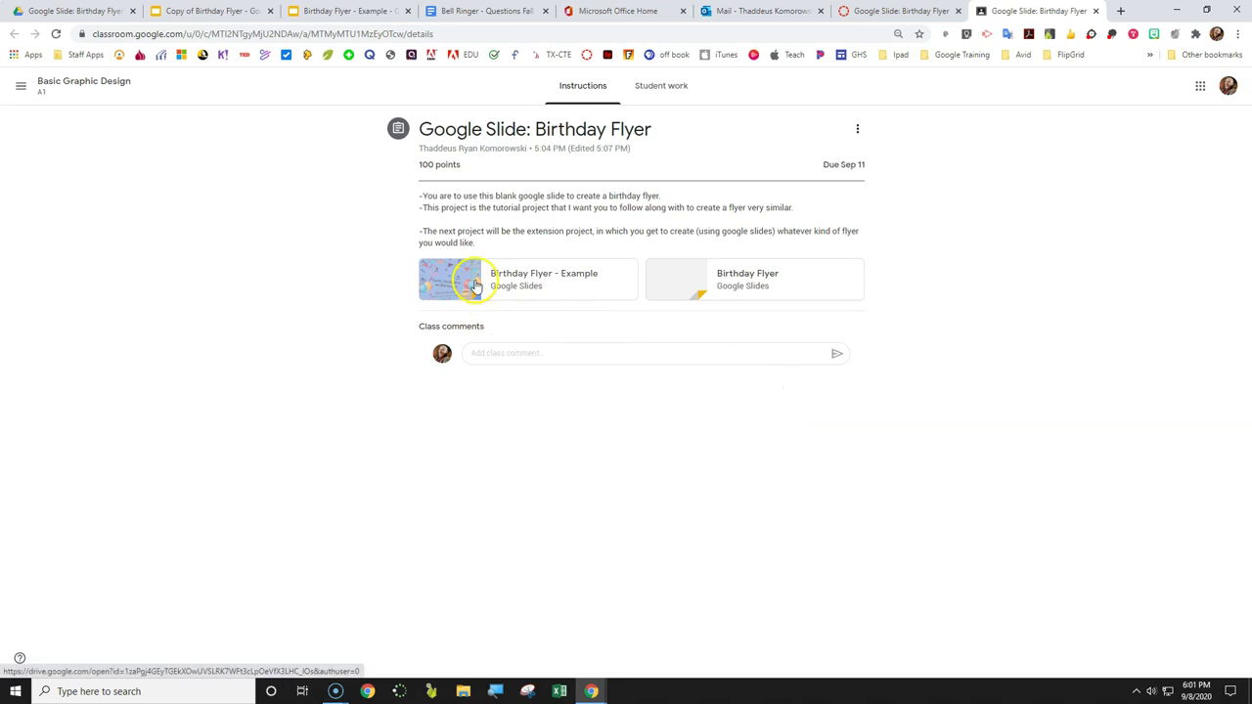
pyautogui.click(343, 10)
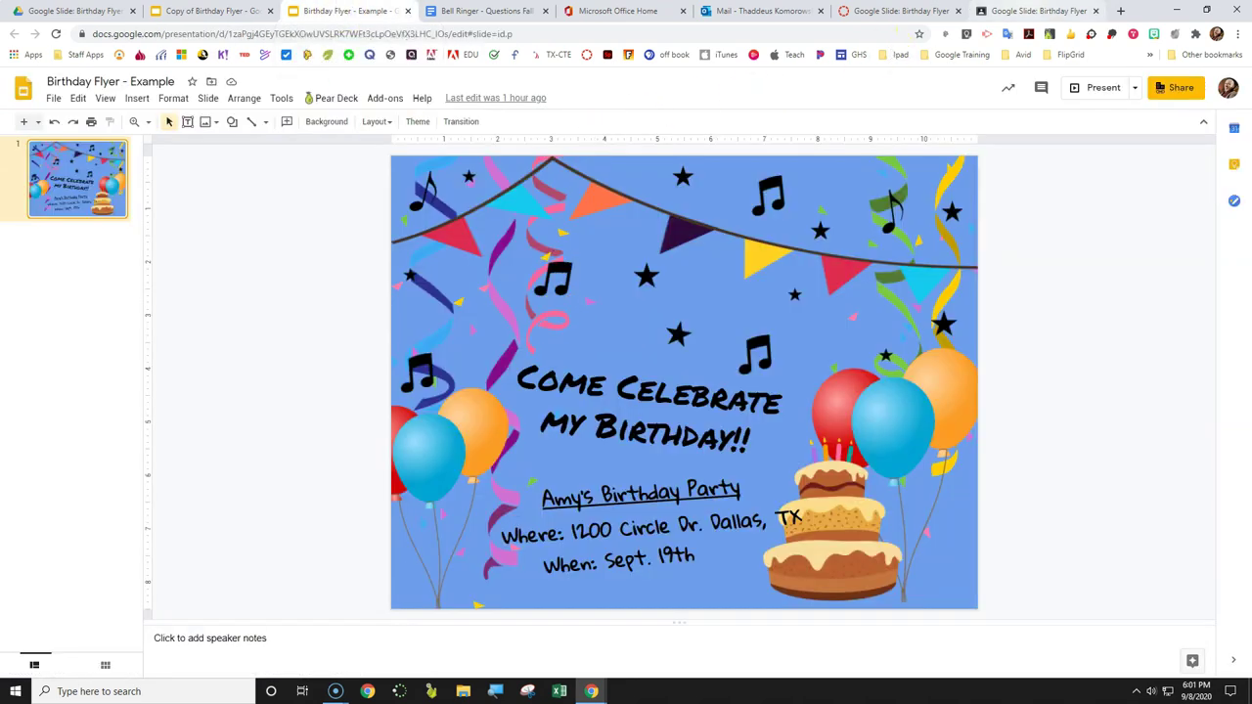
pyautogui.click(1041, 12)
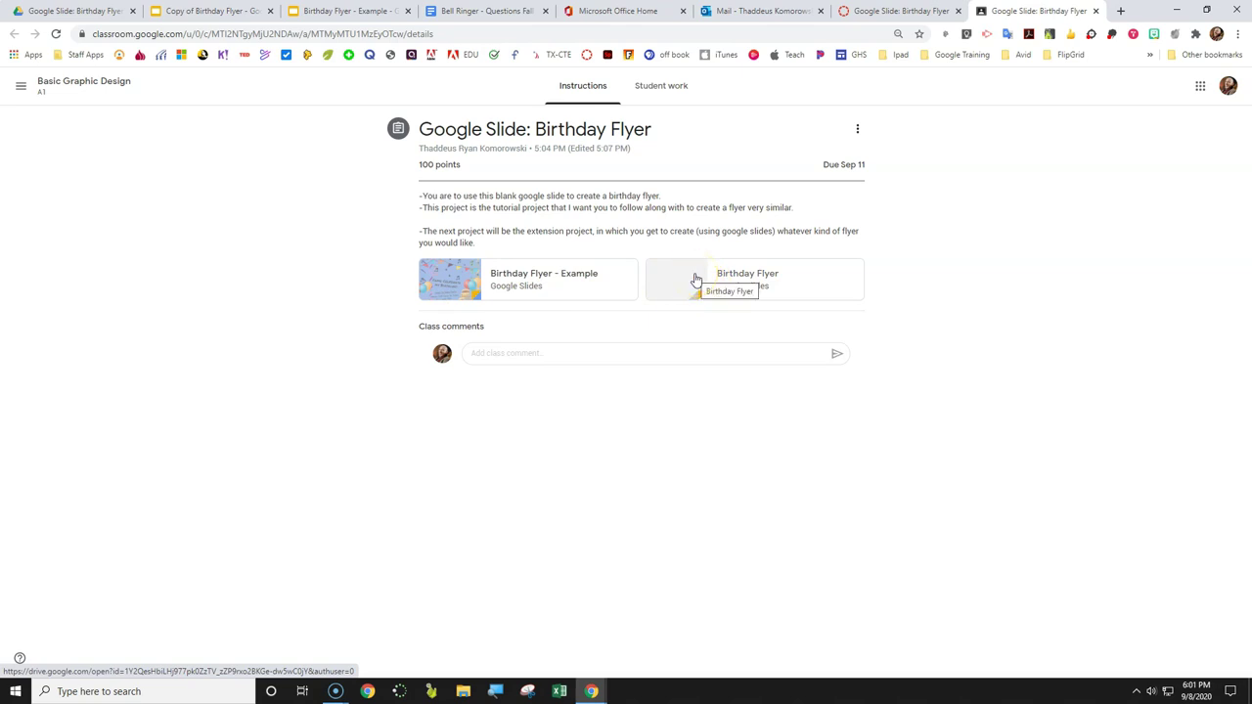
# Delete the title and subtitle placeholders from slide 2 of Copy of Birthday Flyer.
pyautogui.click(208, 14)
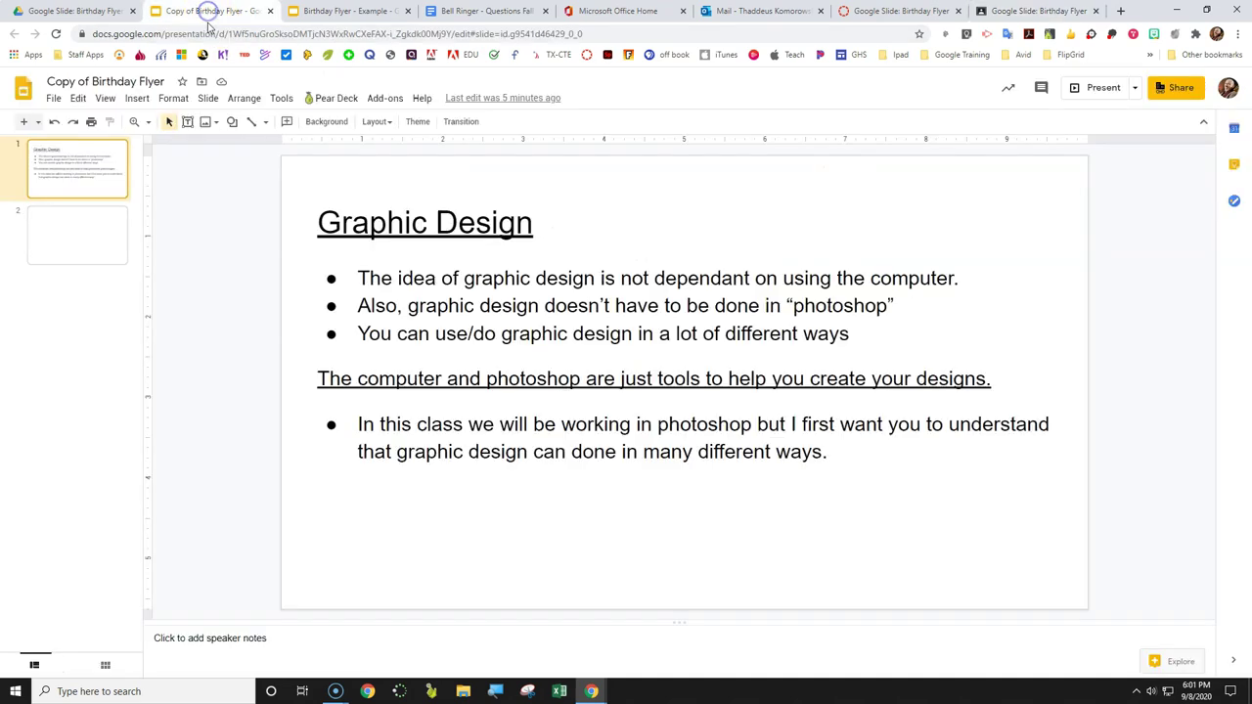
pyautogui.click(75, 223)
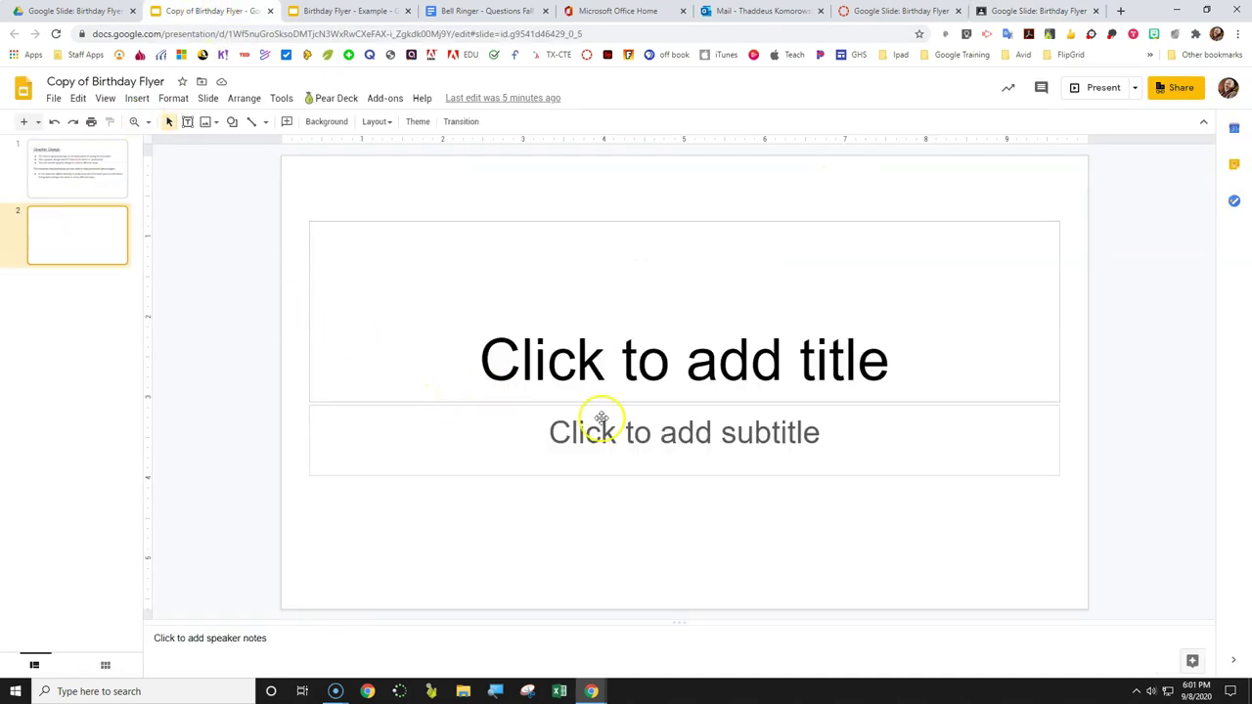
pyautogui.moveTo(496, 533); pyautogui.dragTo(456, 204)
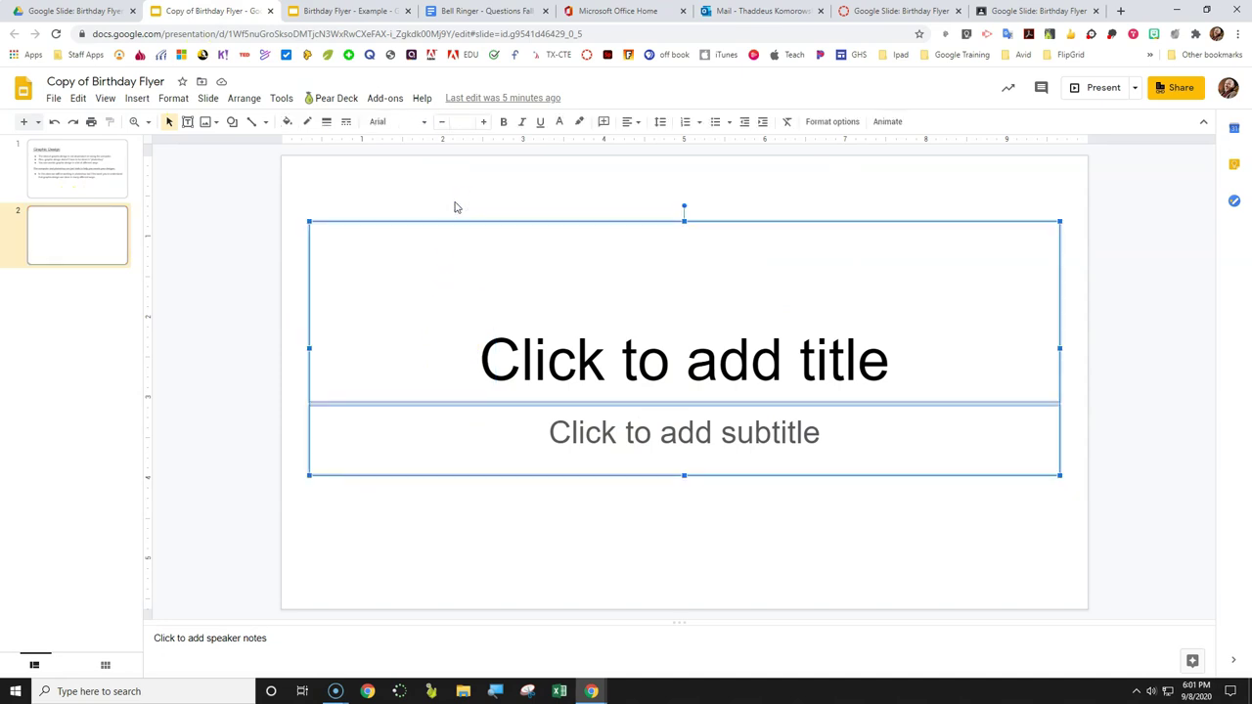
pyautogui.rightClick(516, 282)
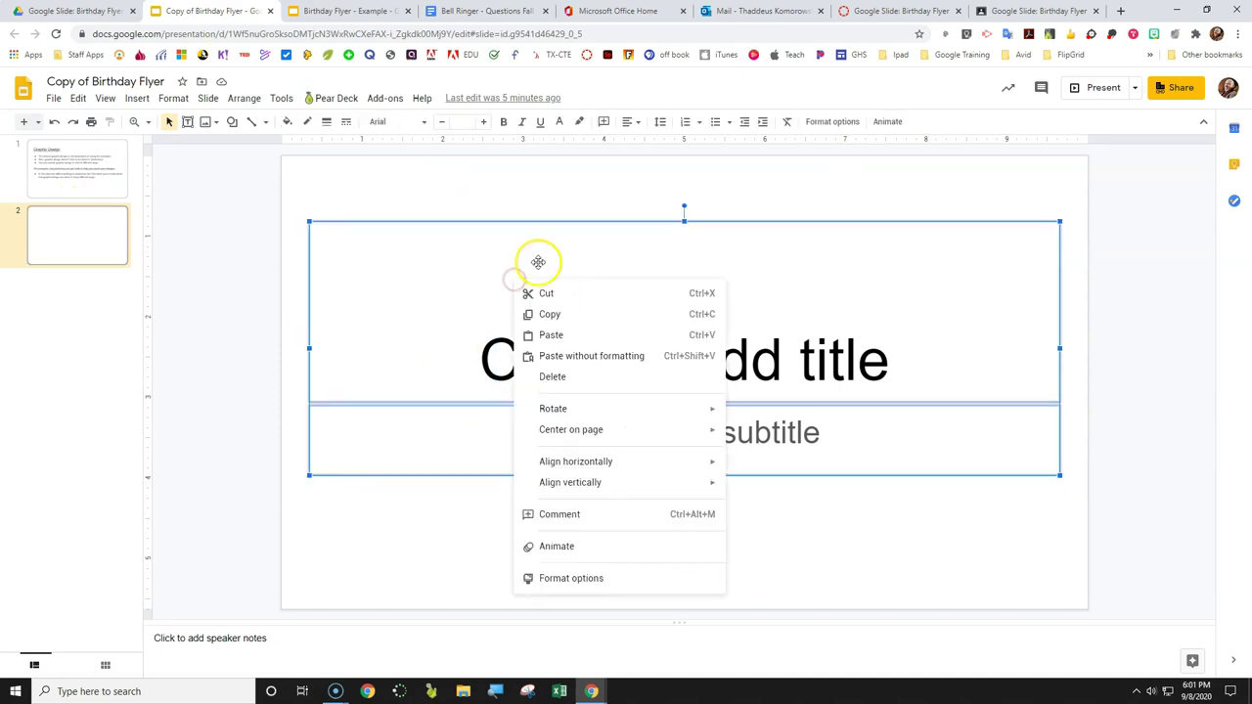
pyautogui.click(553, 377)
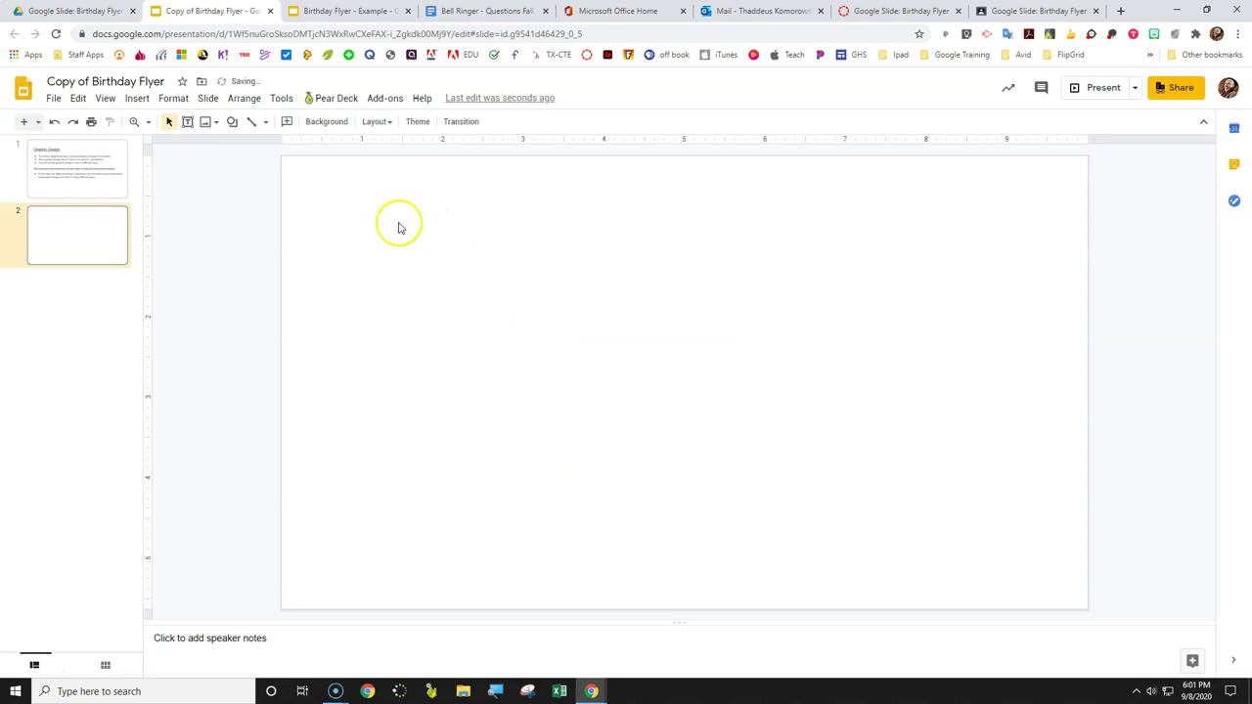
# Check the example flyer, and set the page size of Copy of Birthday Flyer to custom 11 x 8.5 inches.
pyautogui.click(334, 13)
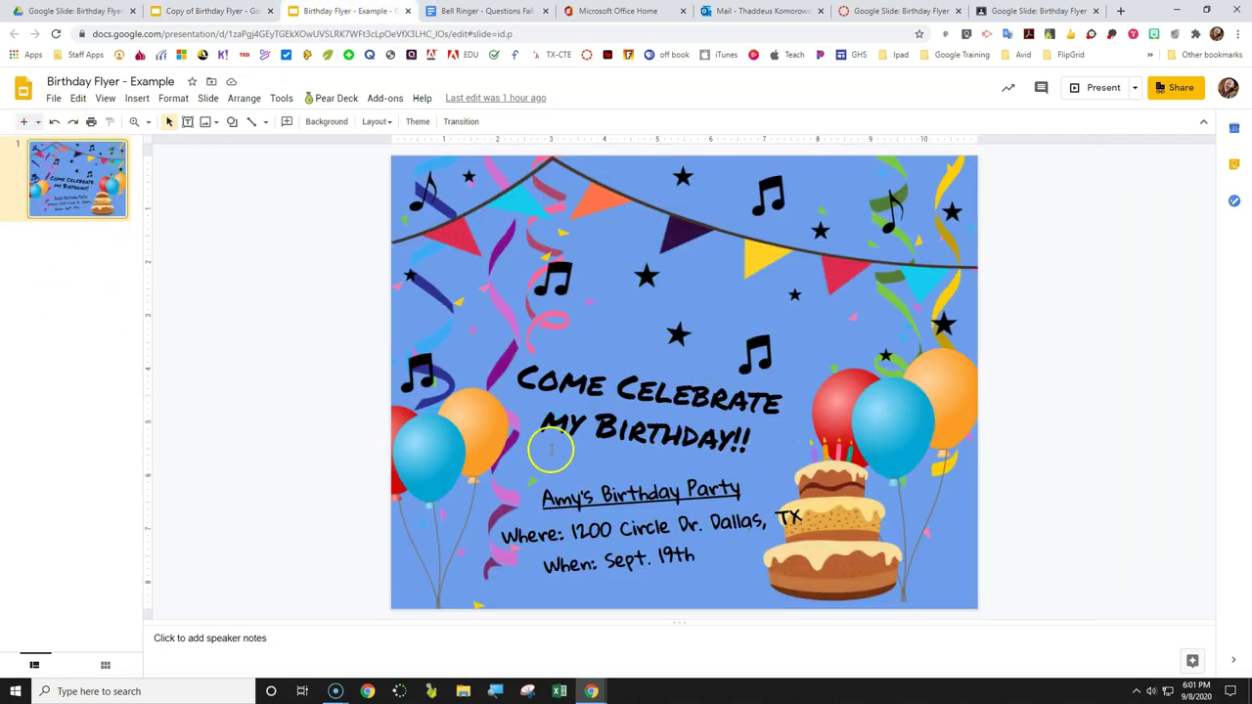
pyautogui.click(245, 13)
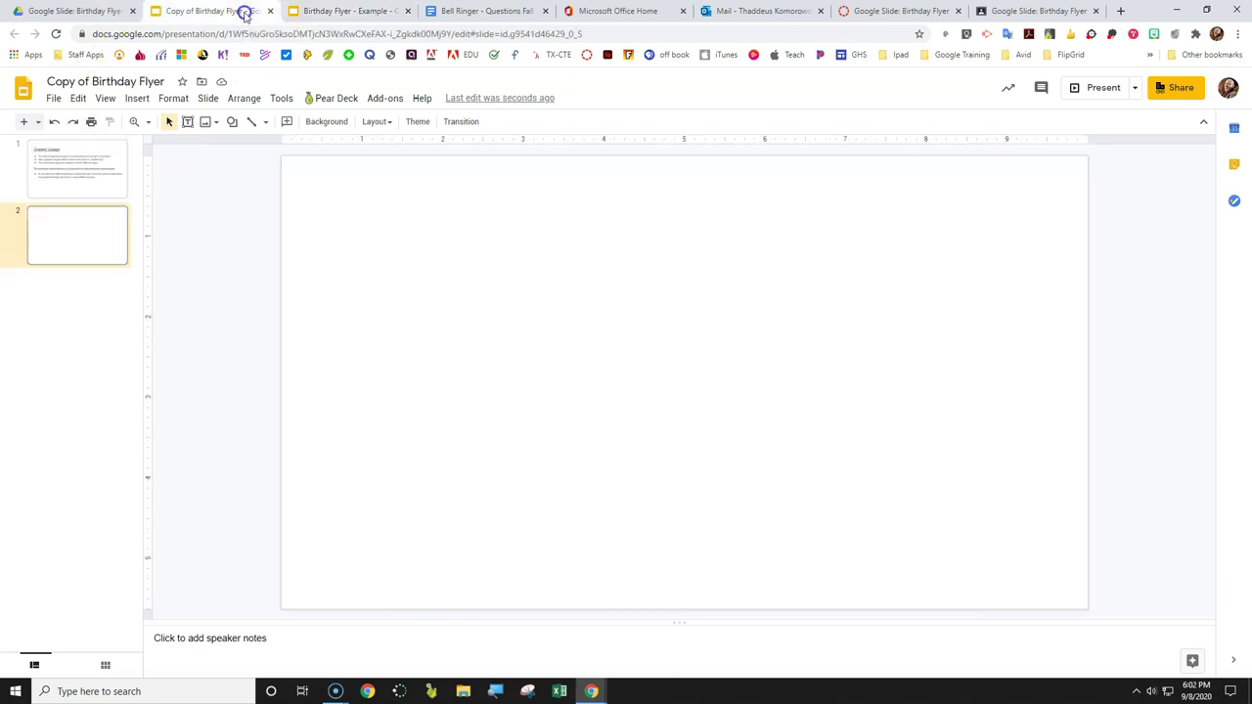
pyautogui.click(53, 98)
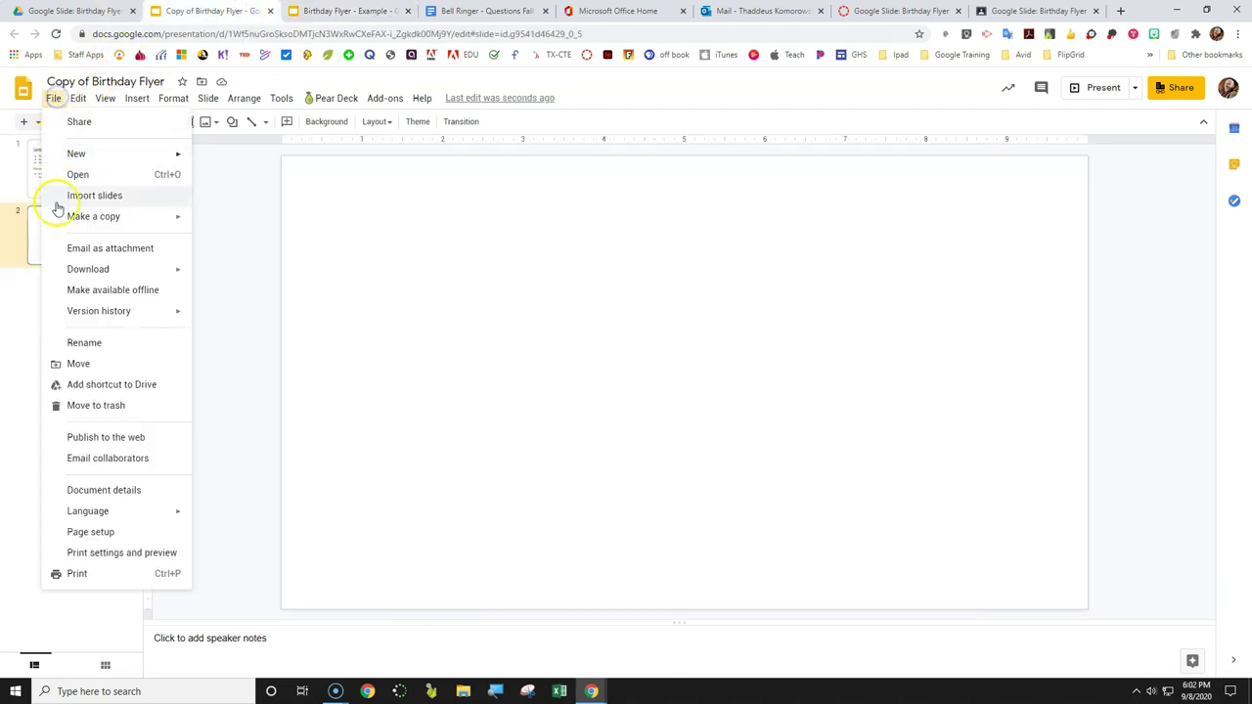
pyautogui.click(92, 531)
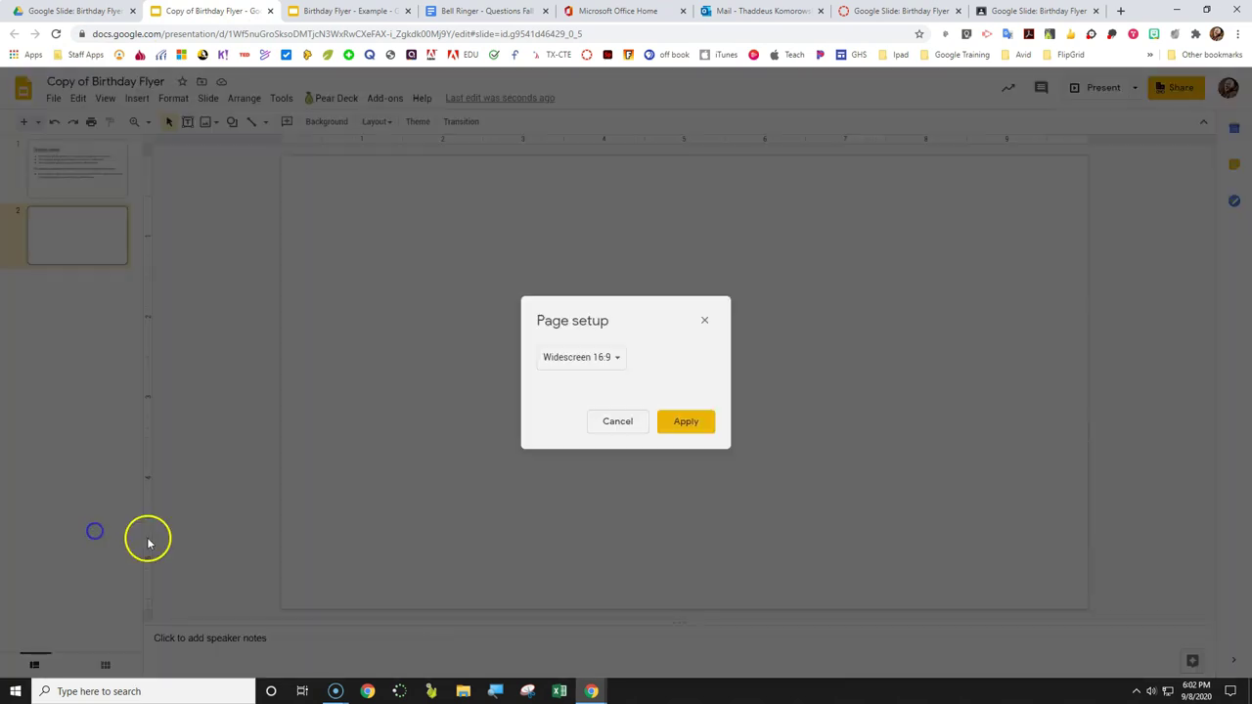
pyautogui.click(618, 359)
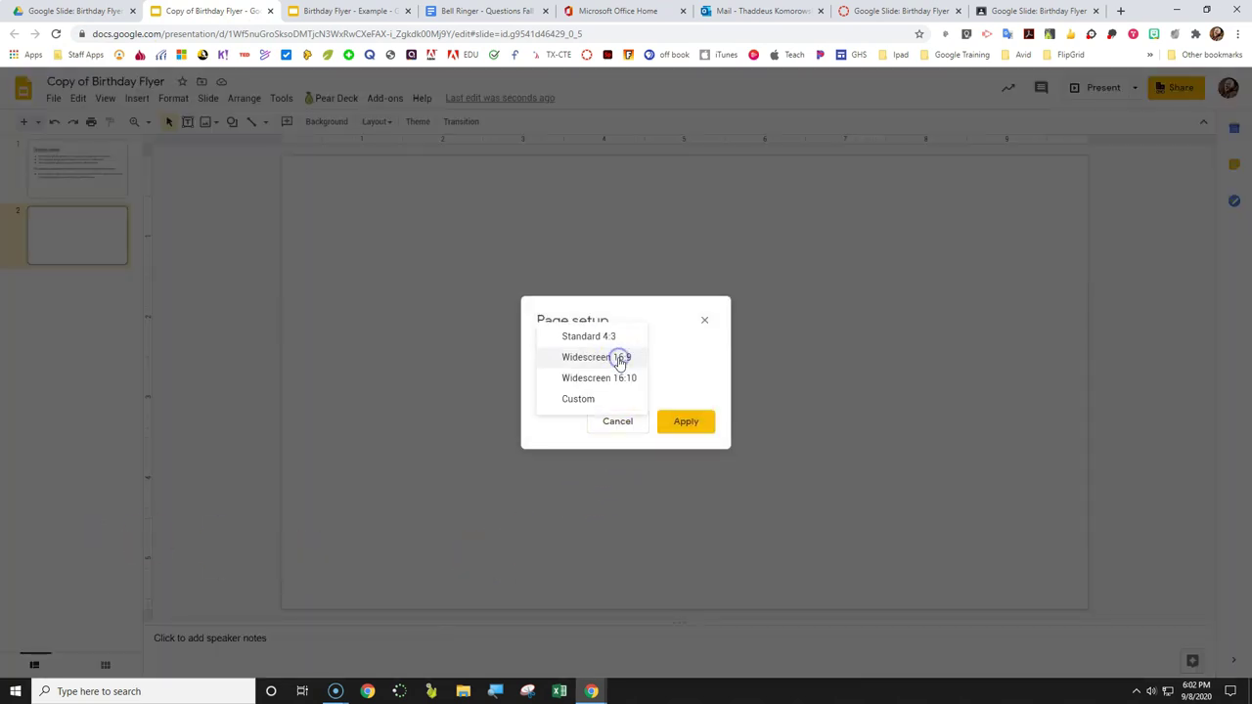
pyautogui.click(592, 399)
pyautogui.doubleClick(569, 396)
pyautogui.write('11')
pyautogui.doubleClick(624, 394)
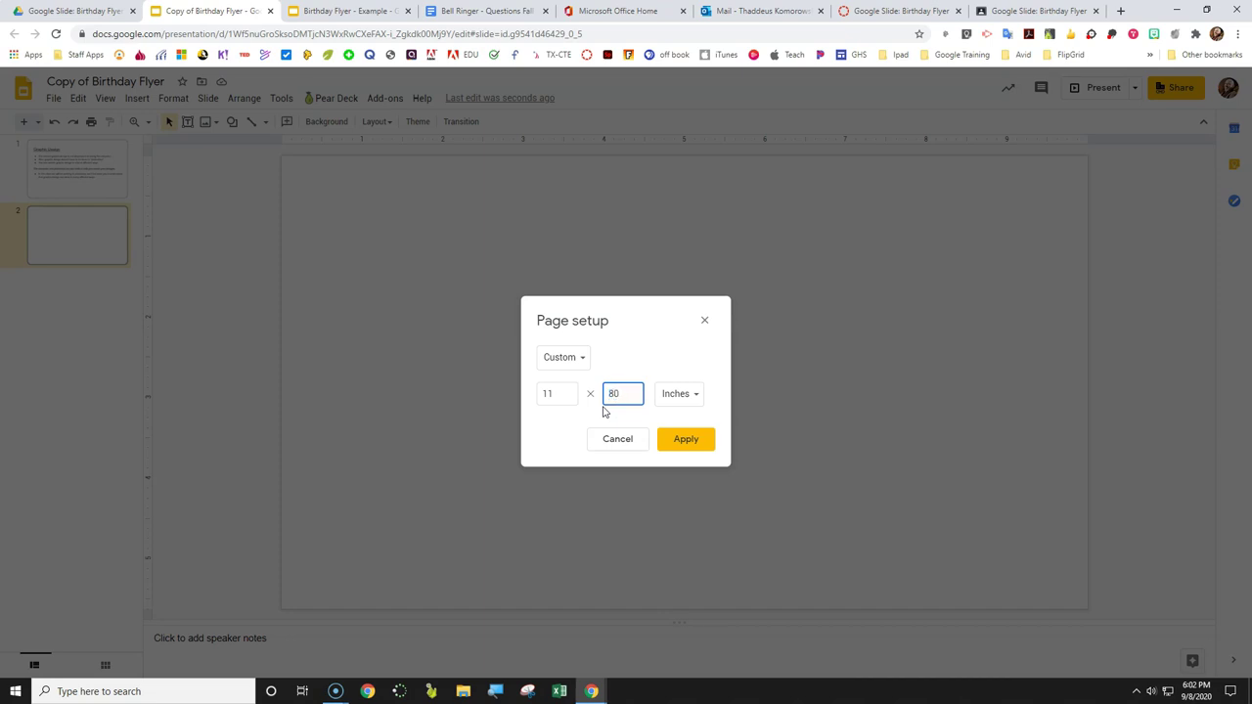
pyautogui.press('BackSpace')
pyautogui.write('.5')
pyautogui.click(686, 439)
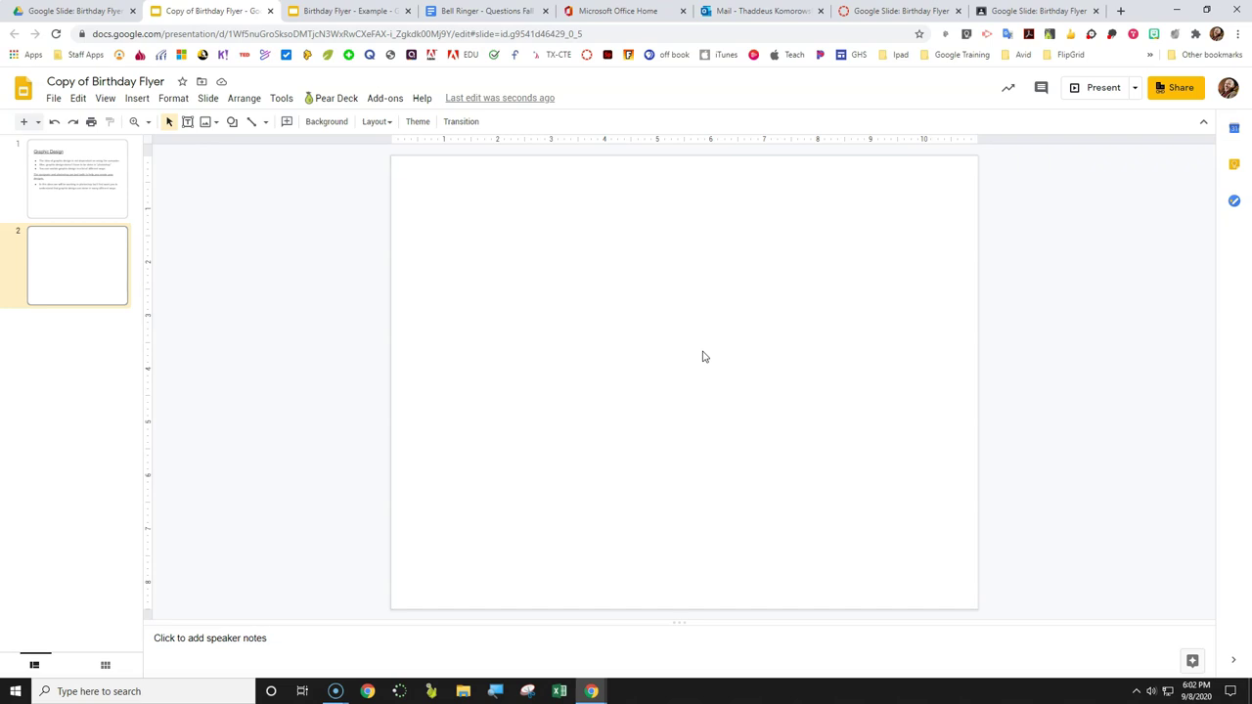
# Set the background of slide 2 to a solid medium-light cornflower blue.
pyautogui.click(695, 353)
pyautogui.click(326, 123)
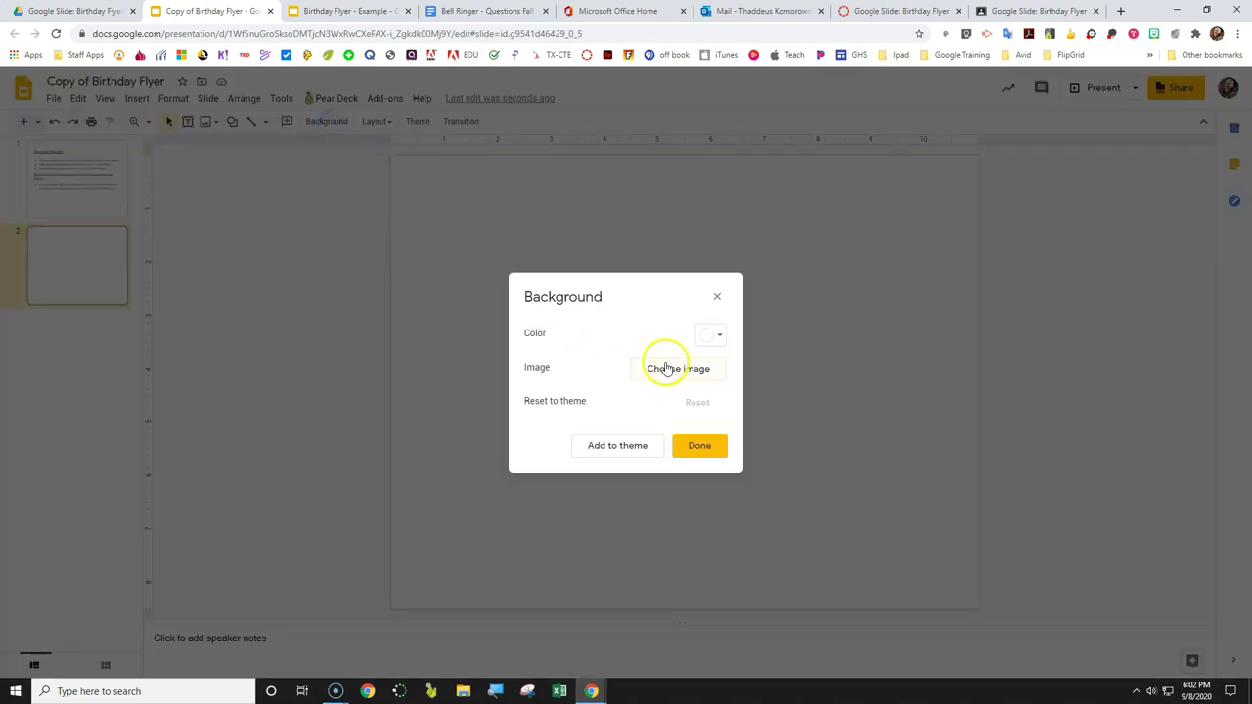
pyautogui.click(719, 338)
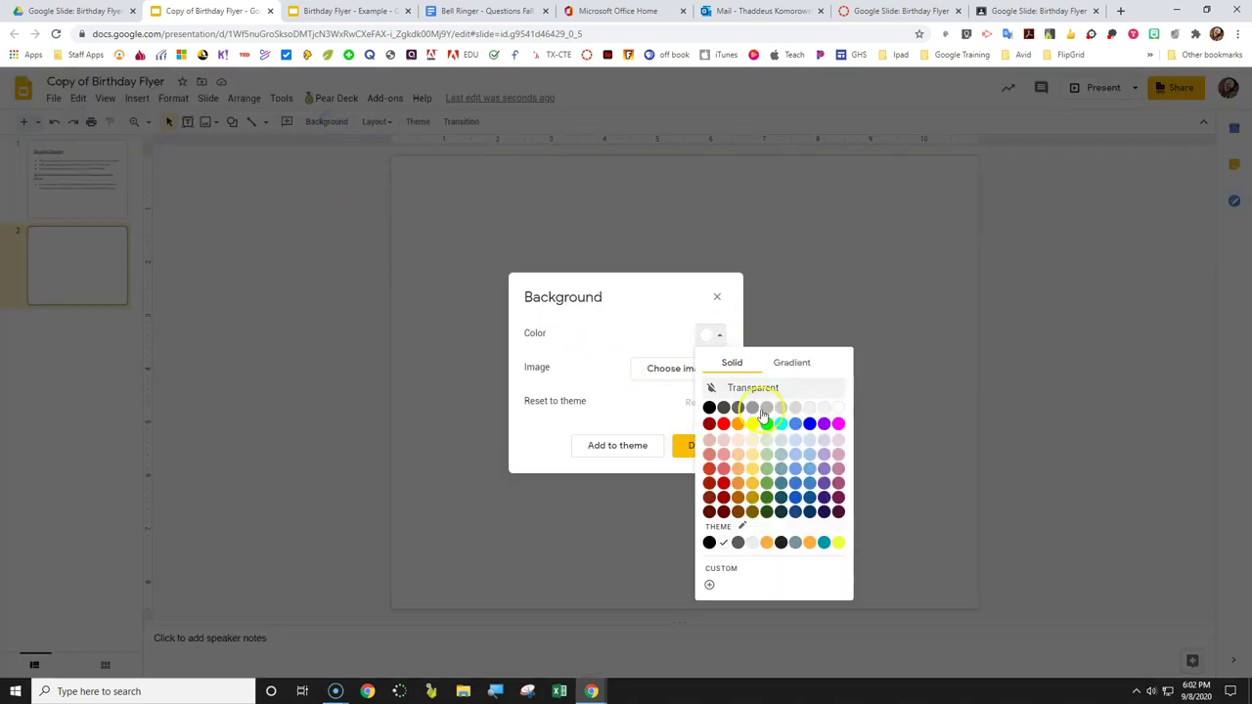
pyautogui.click(795, 470)
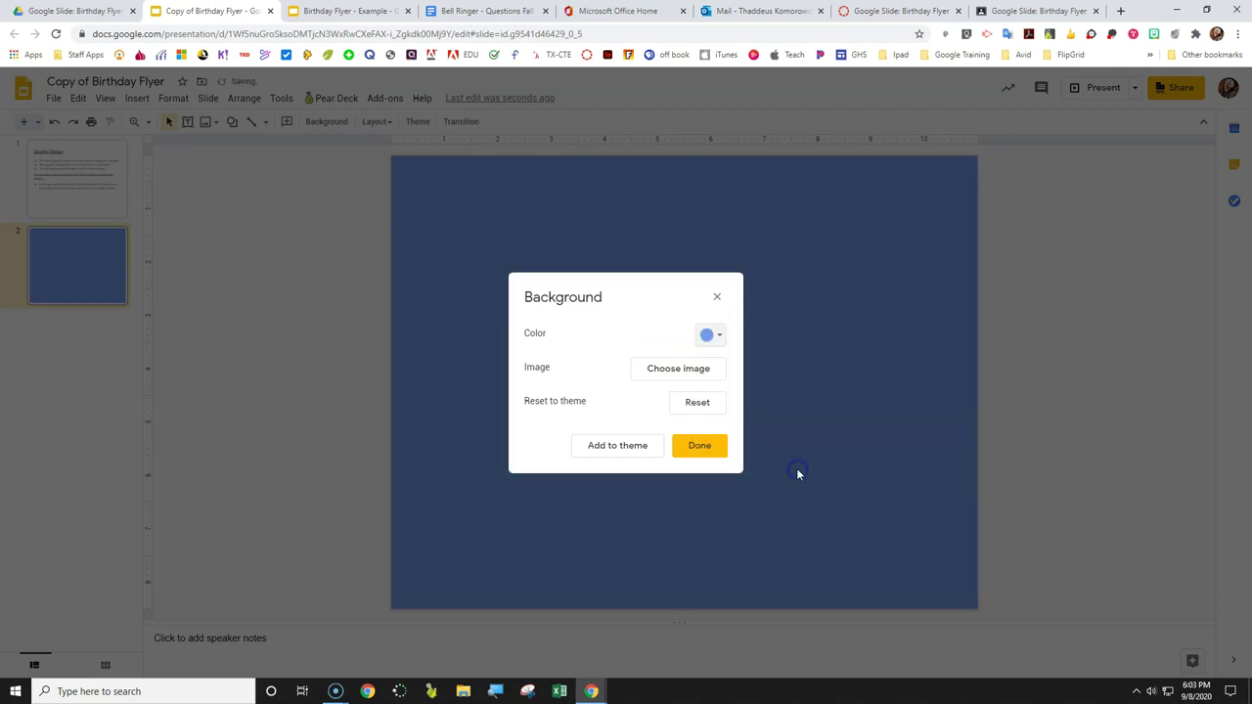
pyautogui.click(698, 445)
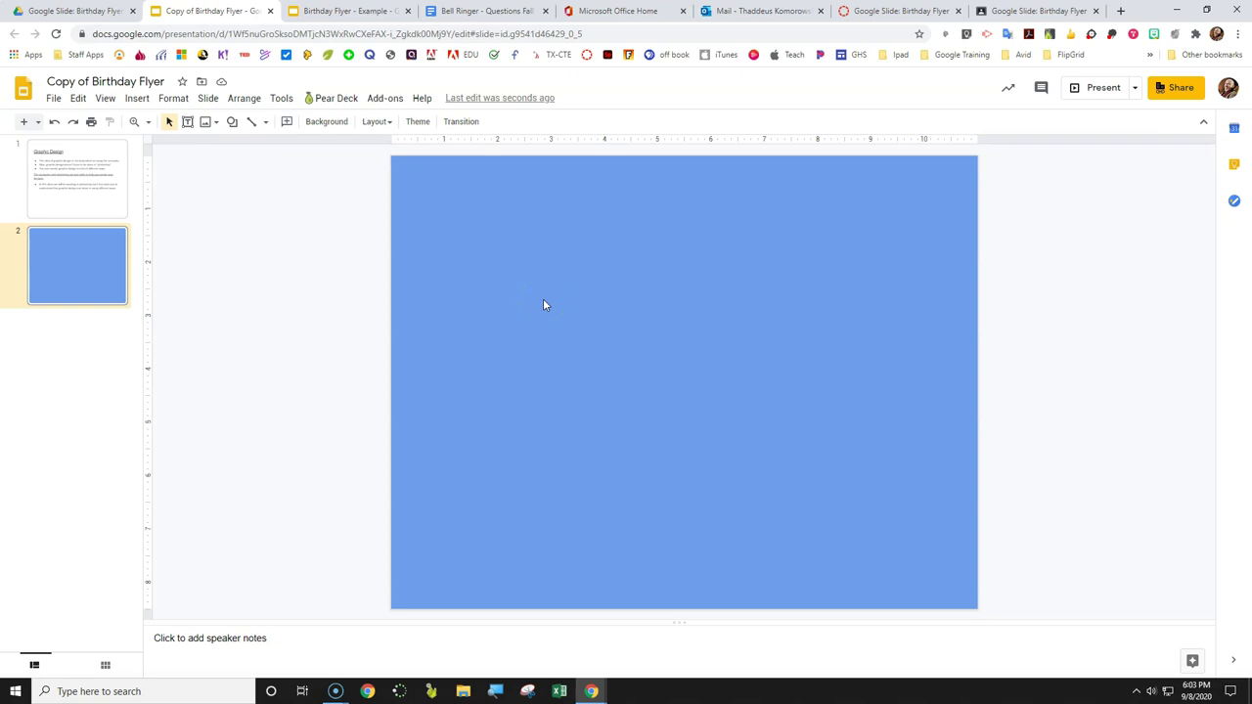
# Change the background color of slide 2 to solid yellow.
pyautogui.click(325, 122)
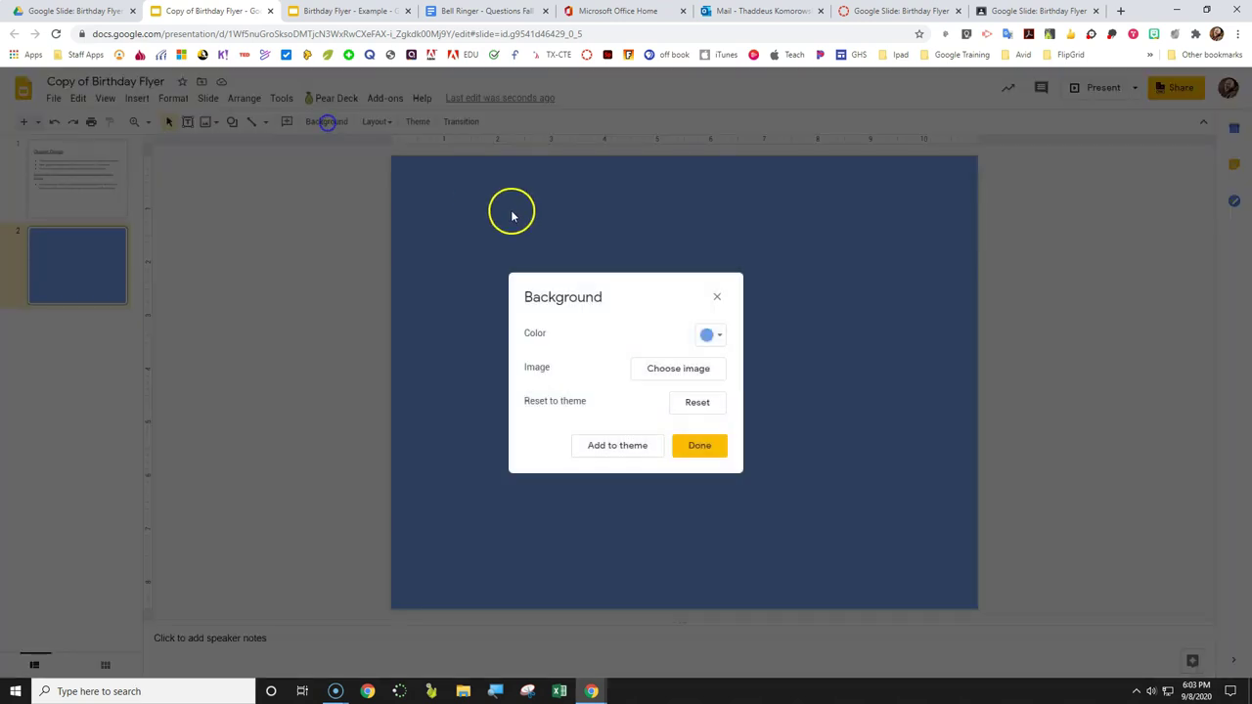
pyautogui.click(717, 335)
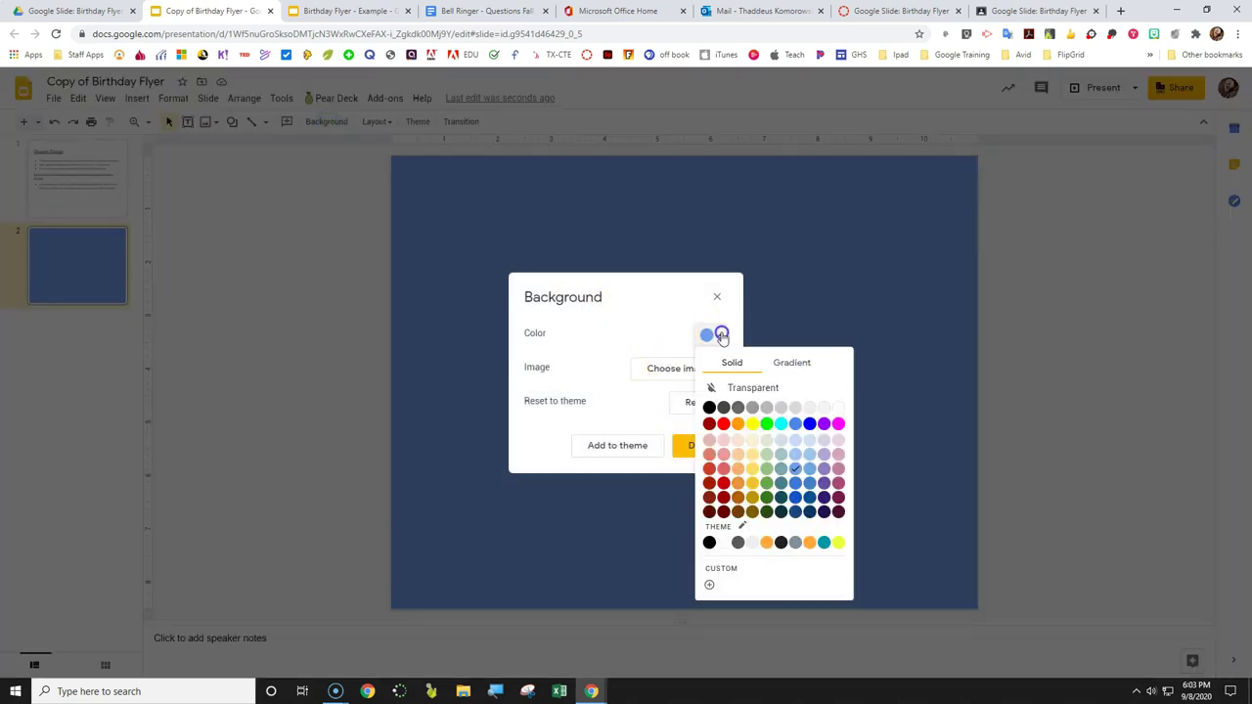
pyautogui.click(754, 424)
pyautogui.click(699, 443)
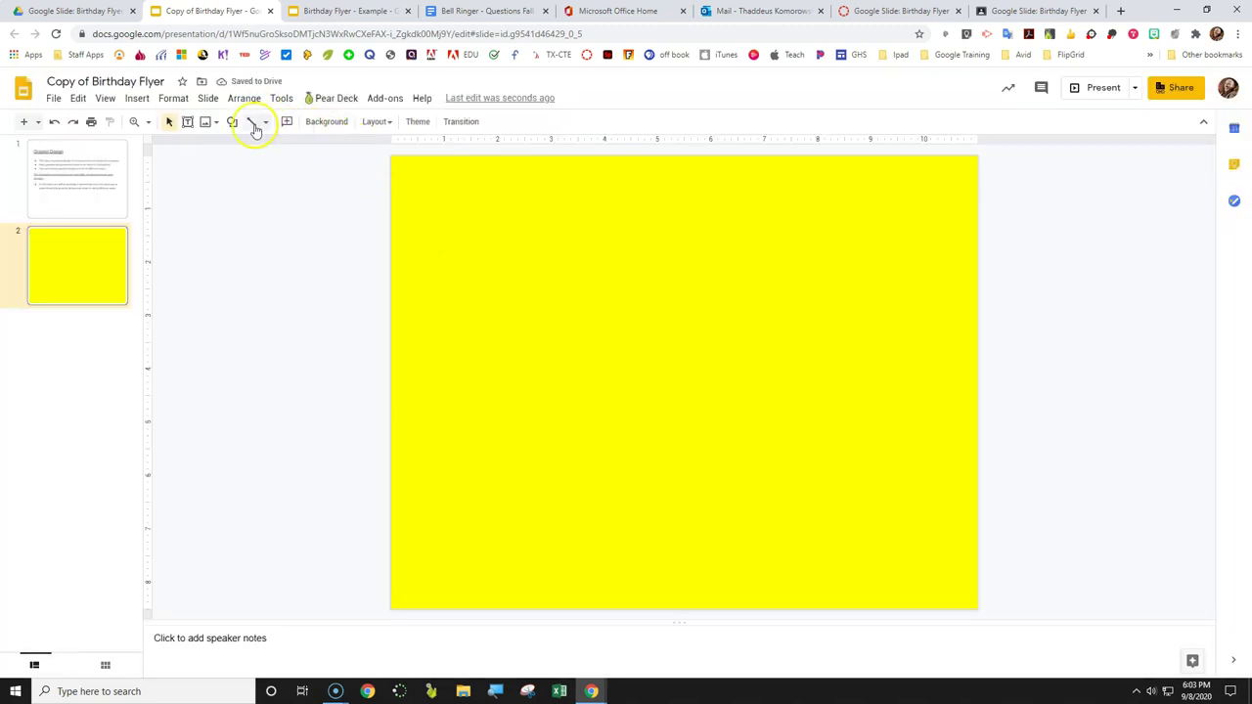
# Add a text box about 5.3 inches wide across the middle of slide 2, containing the sample text "fgnznmazrftmnzf".
pyautogui.click(206, 122)
pyautogui.click(188, 123)
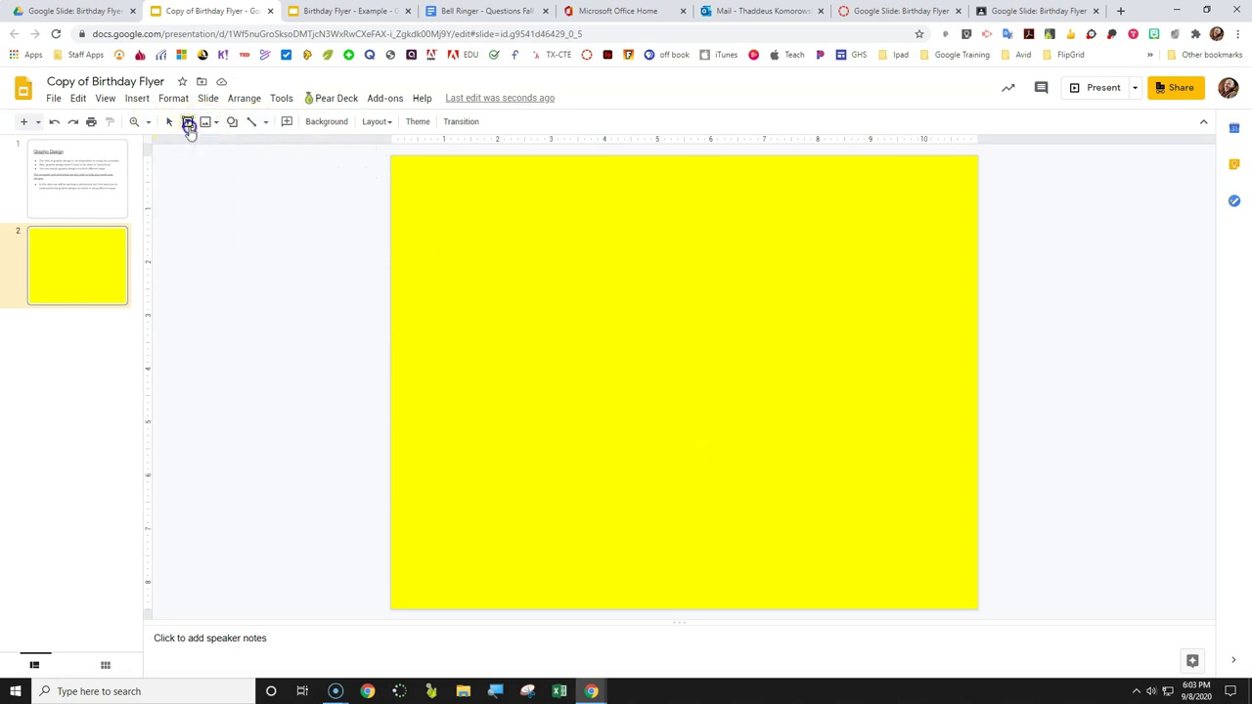
pyautogui.moveTo(485, 263); pyautogui.dragTo(770, 453)
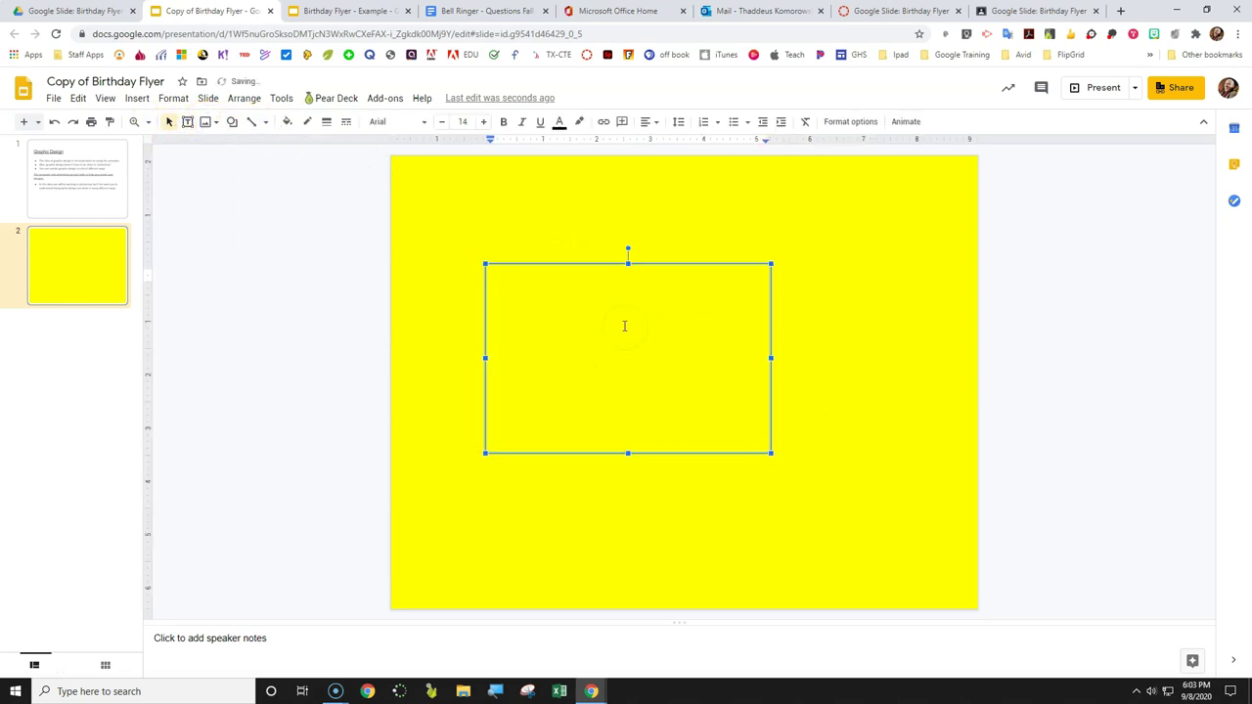
pyautogui.write('fgnznmazrftmnzf')
# Change the sample text's color to light yellow 2 to test it against the yellow background.
pyautogui.moveTo(596, 276); pyautogui.dragTo(434, 278)
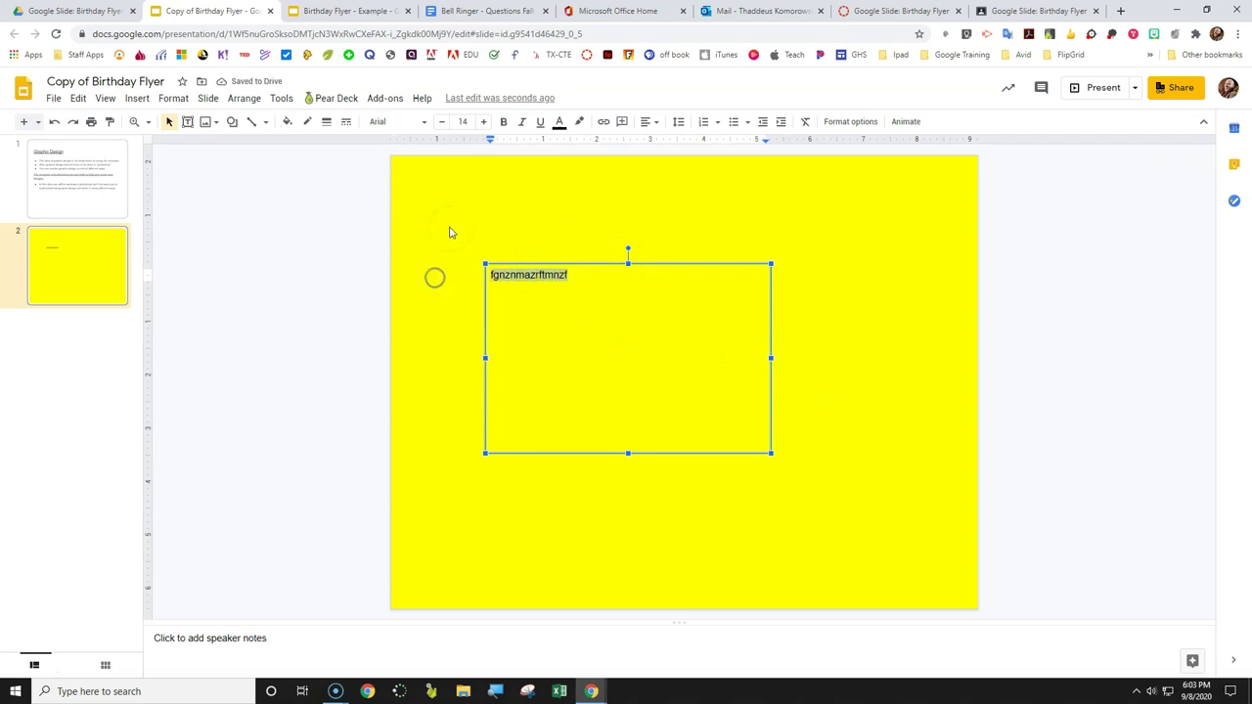
pyautogui.click(559, 123)
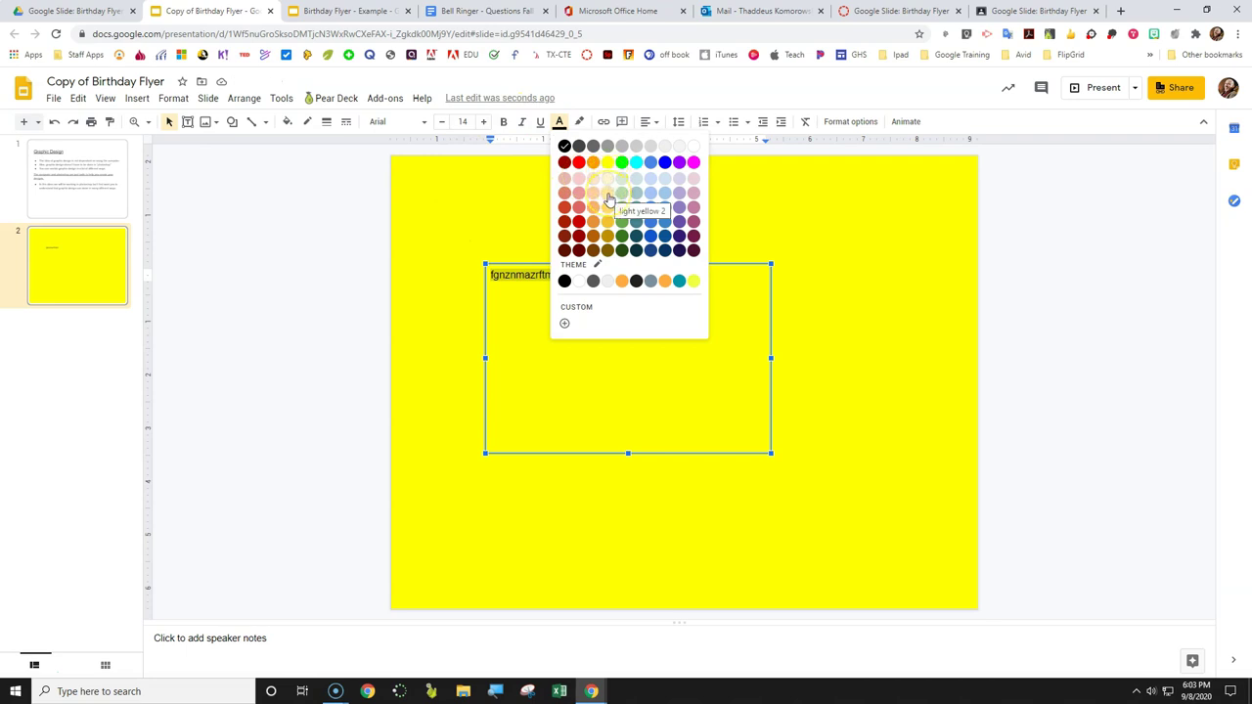
pyautogui.click(607, 200)
pyautogui.click(326, 276)
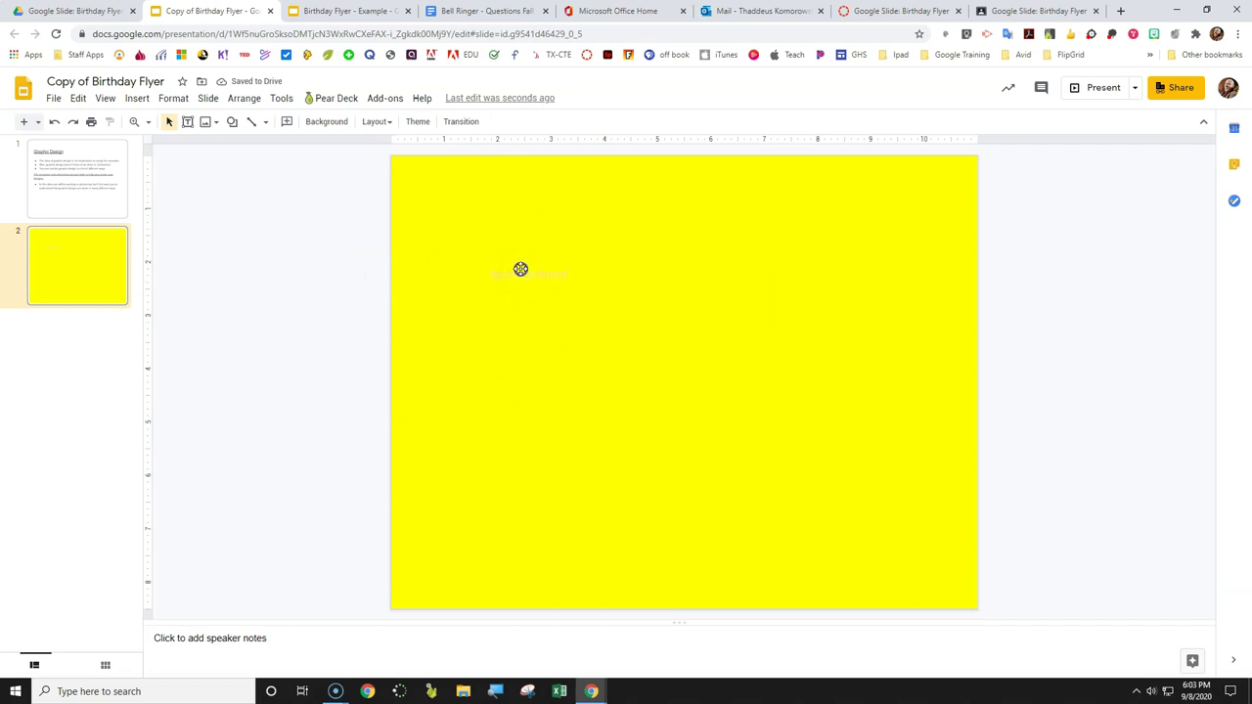
# Try font sizes 18 and 48 on the pale sample text, and delete the text box from slide 2.
pyautogui.click(519, 269)
pyautogui.click(585, 270)
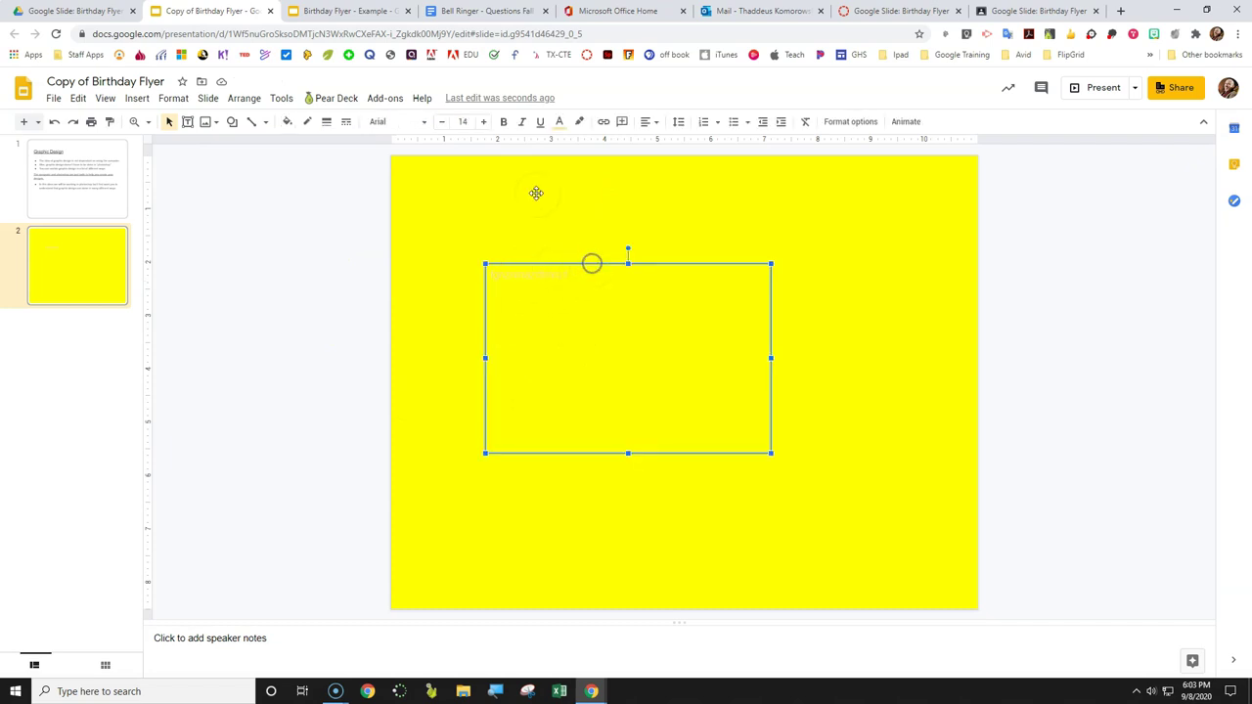
pyautogui.click(463, 121)
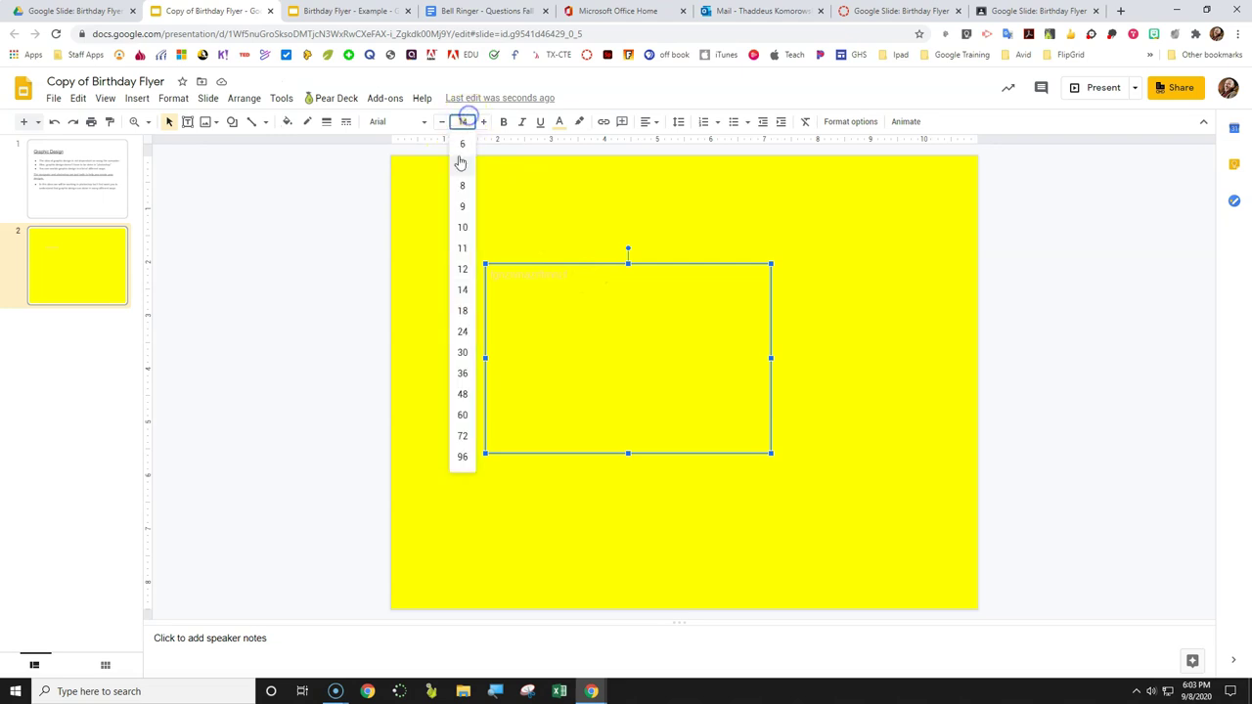
pyautogui.click(465, 306)
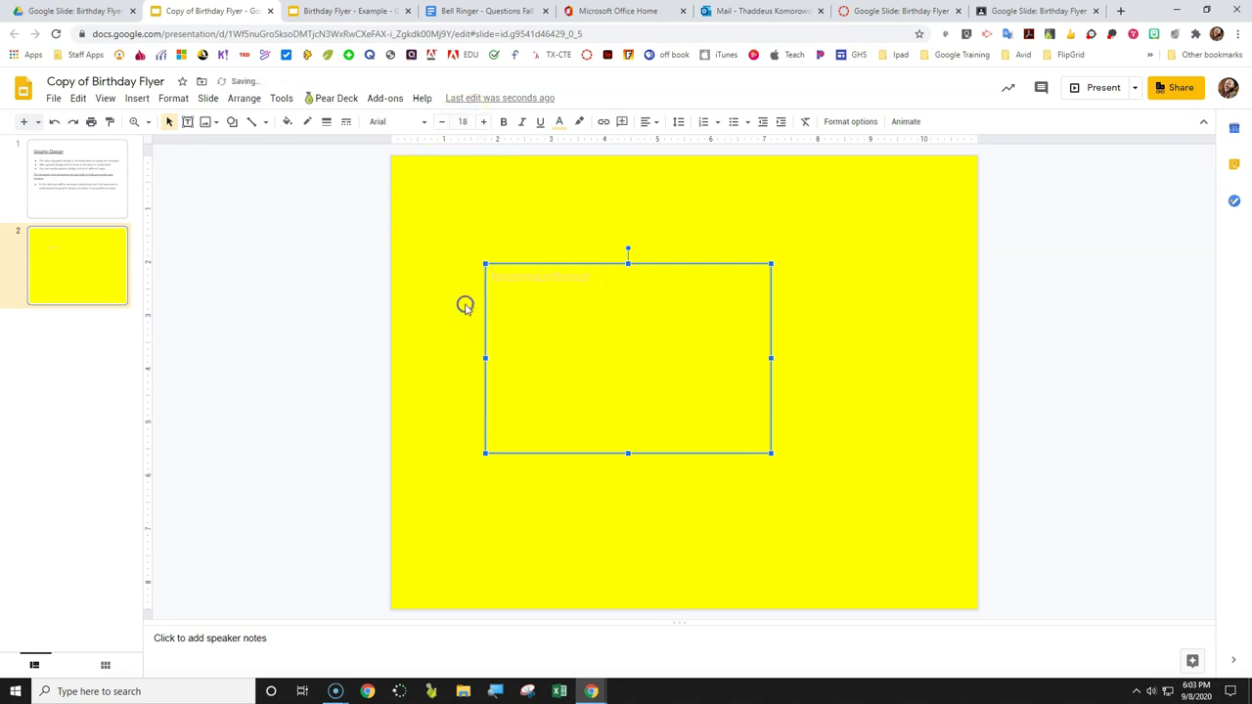
pyautogui.click(462, 121)
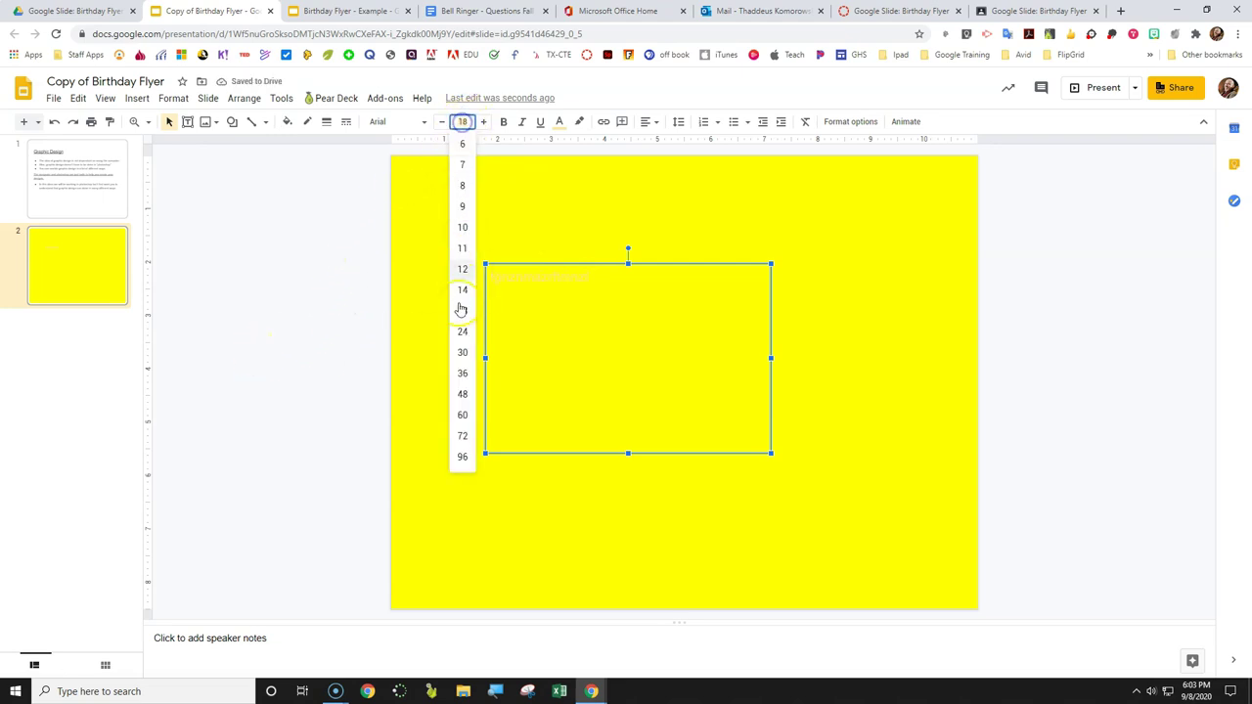
pyautogui.click(463, 397)
pyautogui.click(277, 380)
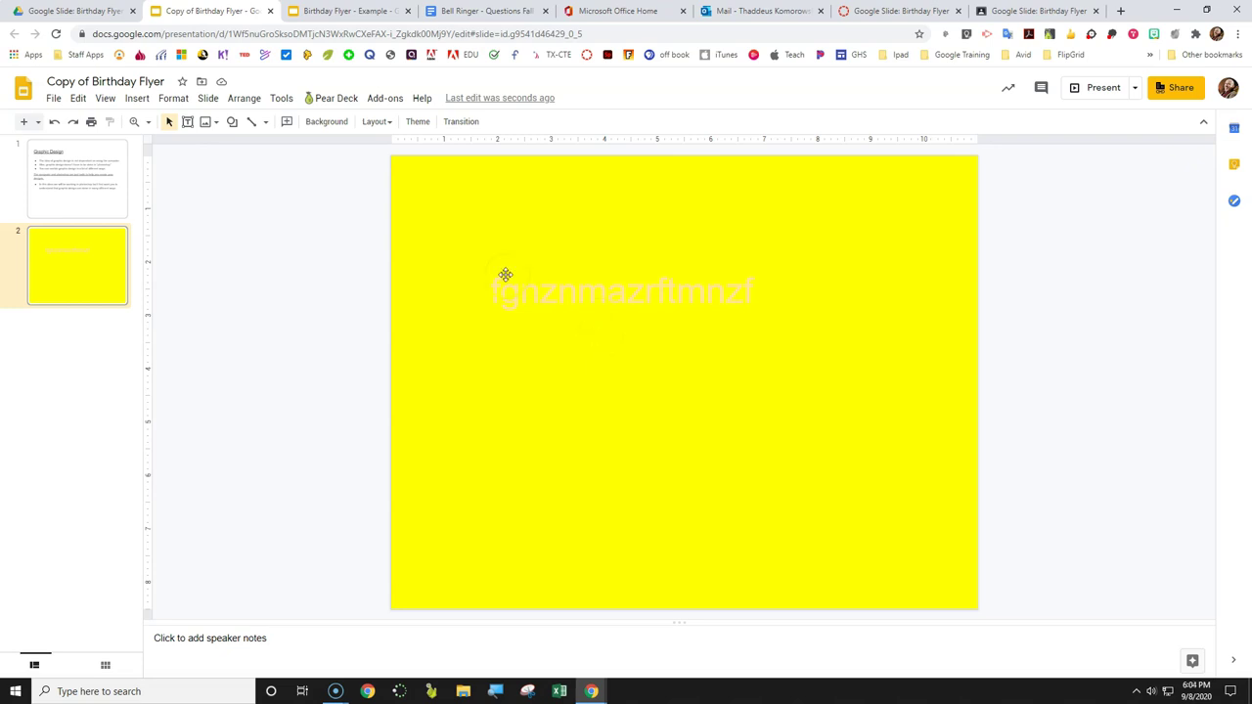
pyautogui.click(556, 293)
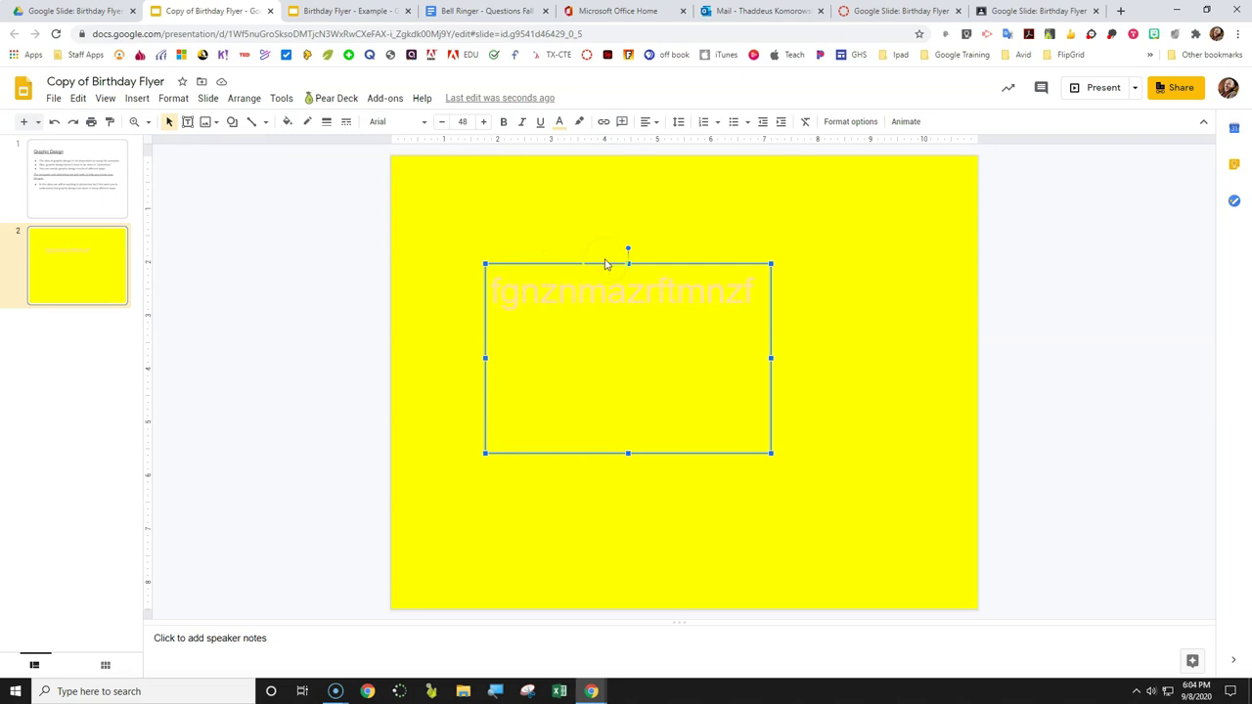
pyautogui.press('Delete')
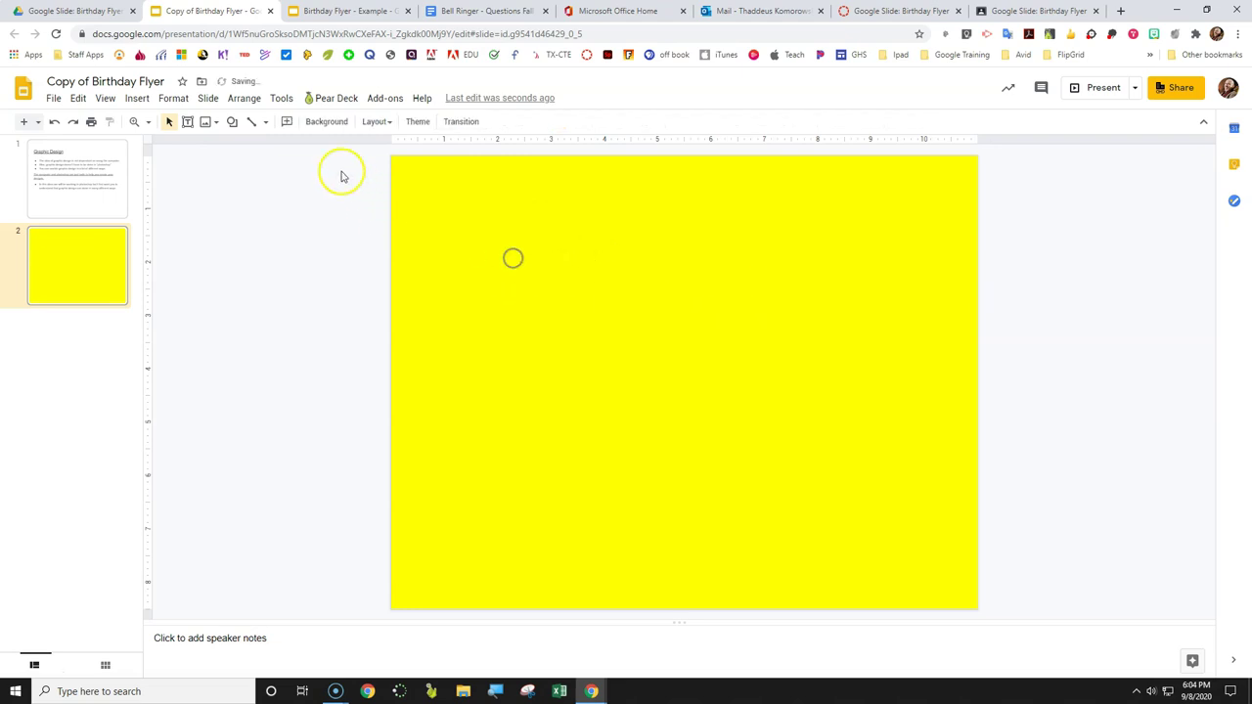
# Change the background of slide 2 to a solid medium-light cornflower blue.
pyautogui.click(319, 123)
pyautogui.click(710, 334)
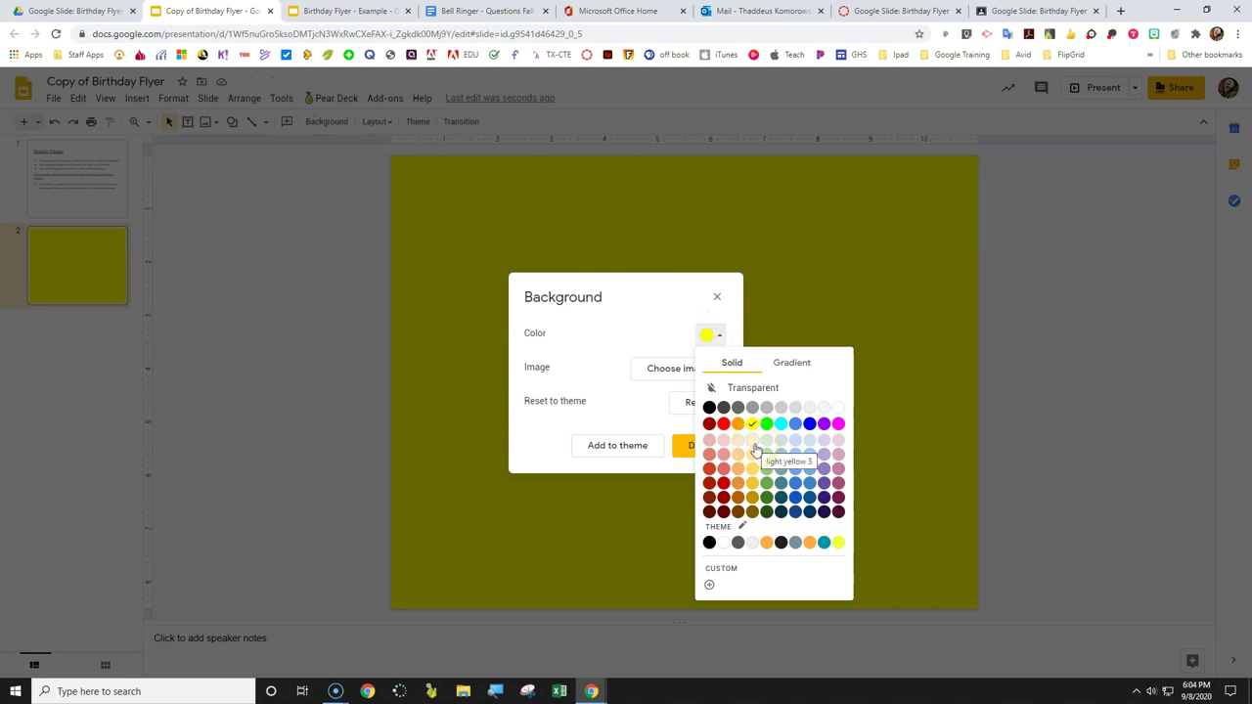
pyautogui.click(796, 464)
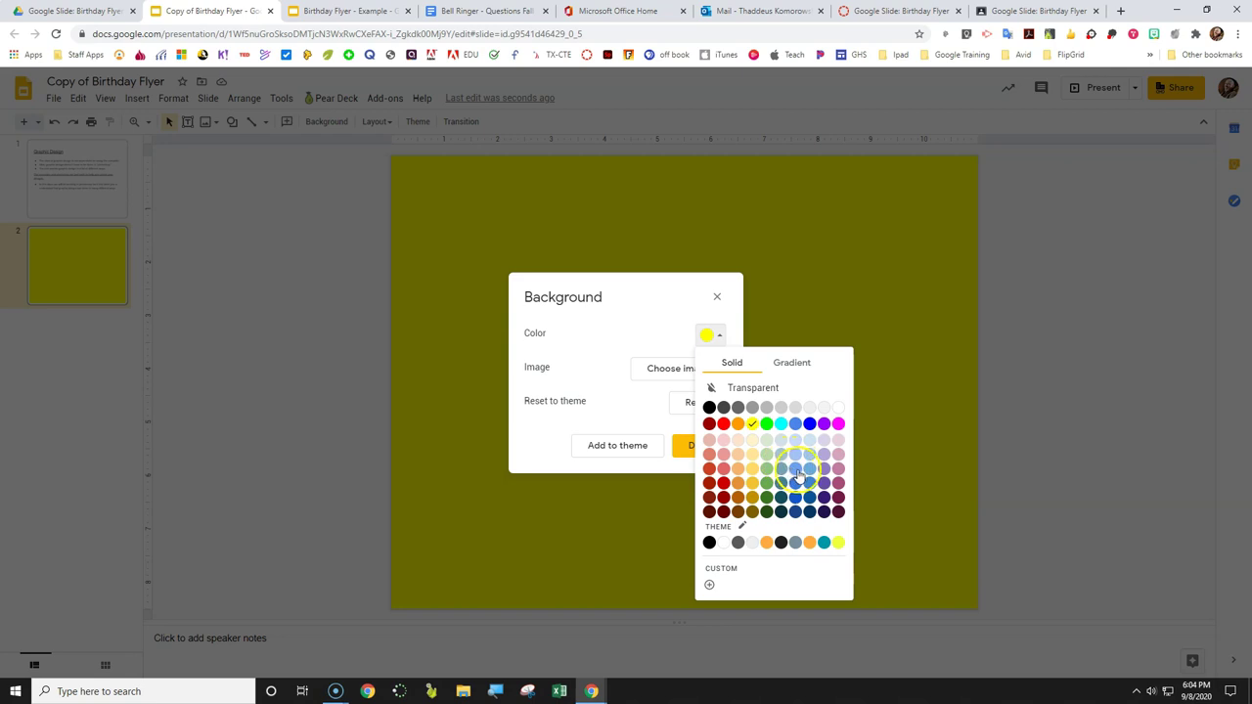
pyautogui.click(795, 470)
pyautogui.click(703, 449)
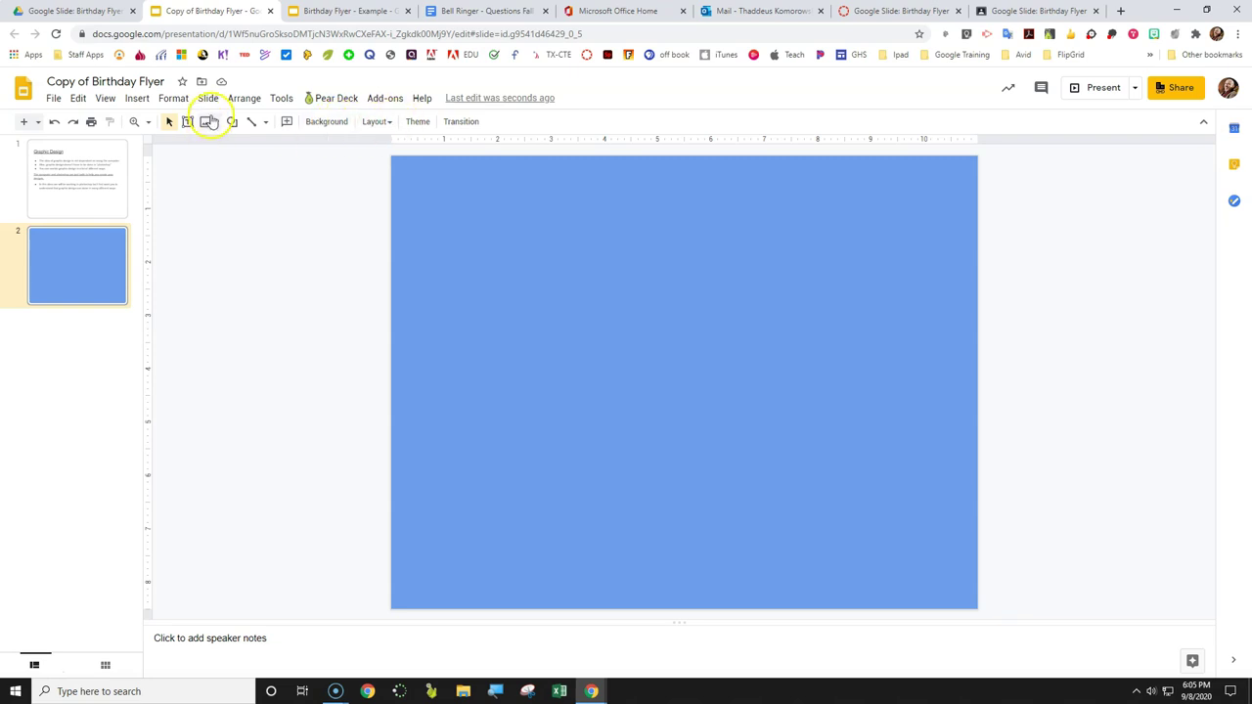
# Insert the three-tier cartoon cake from a web image search for "birthday cake", and scale it to about 4.8 inches wide in the slide's lower-left corner.
pyautogui.click(136, 98)
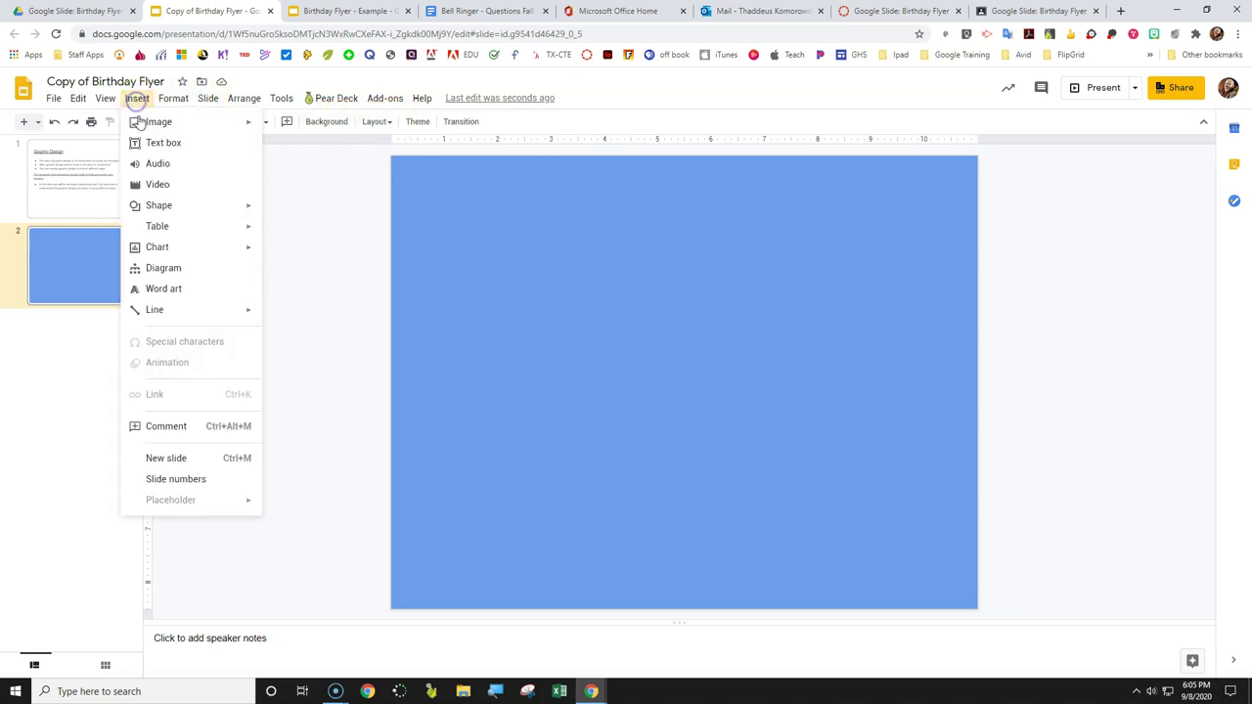
pyautogui.moveTo(245, 127)
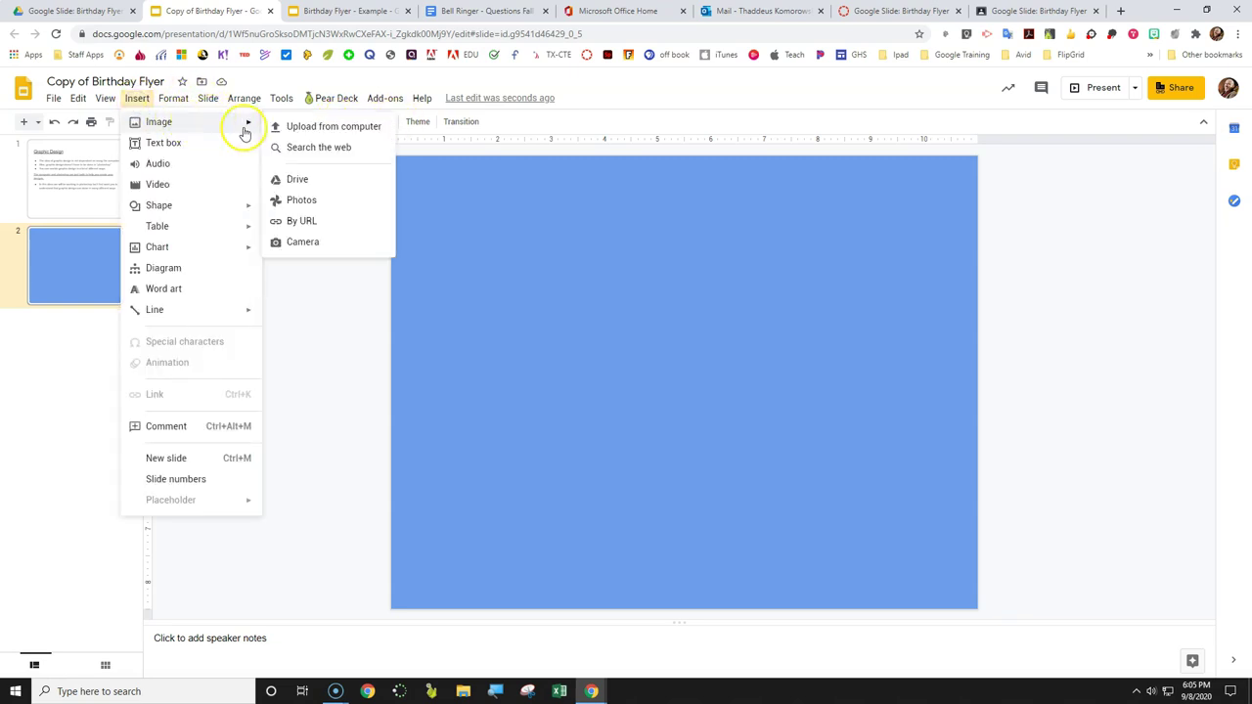
pyautogui.click(295, 148)
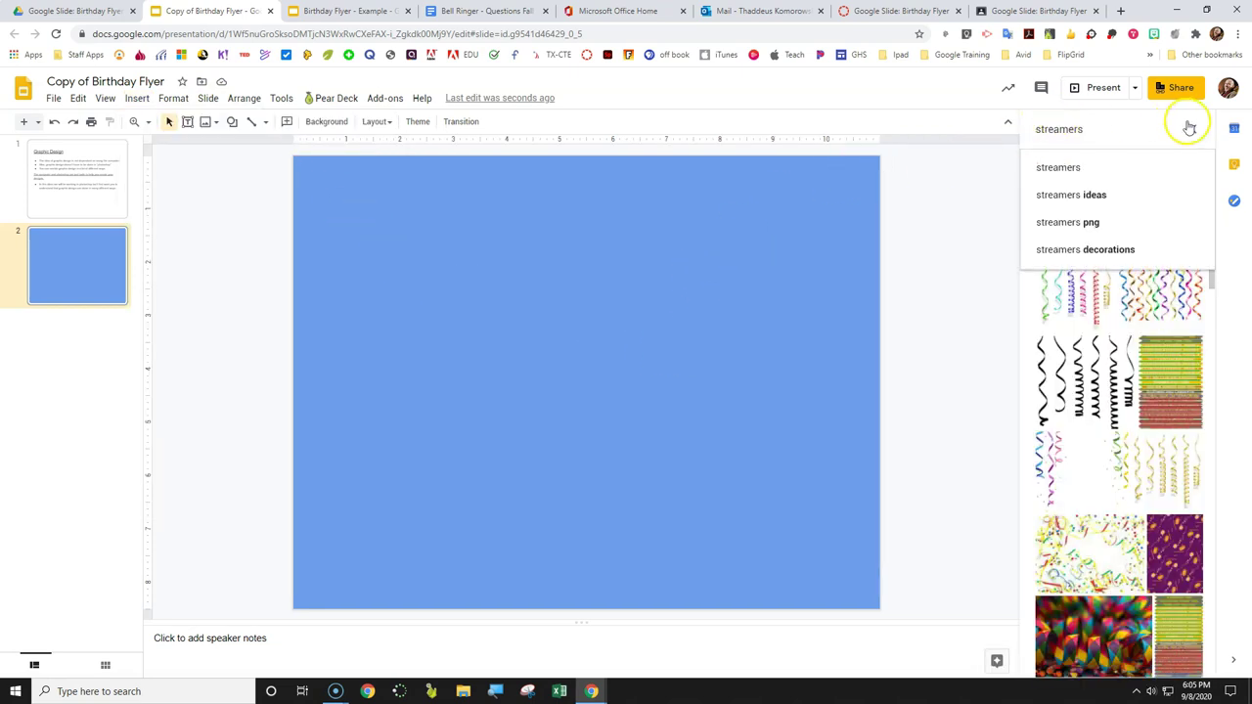
pyautogui.moveTo(1137, 128); pyautogui.dragTo(913, 138)
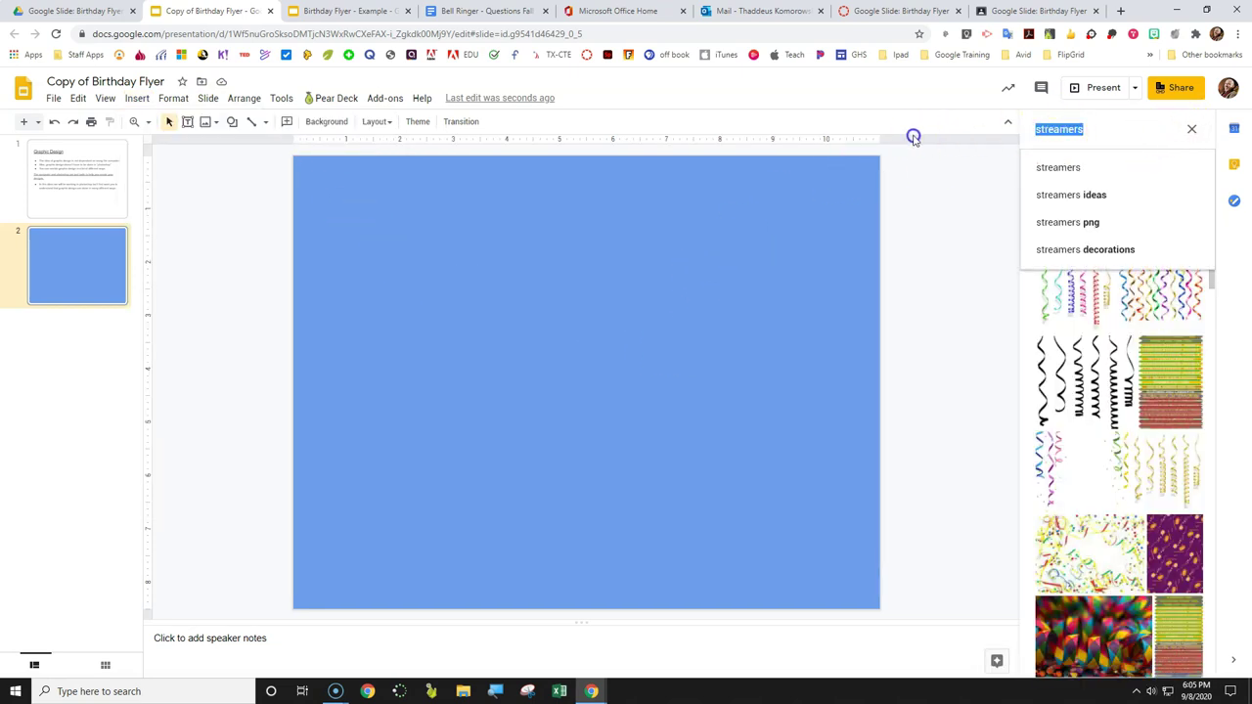
pyautogui.write('birth')
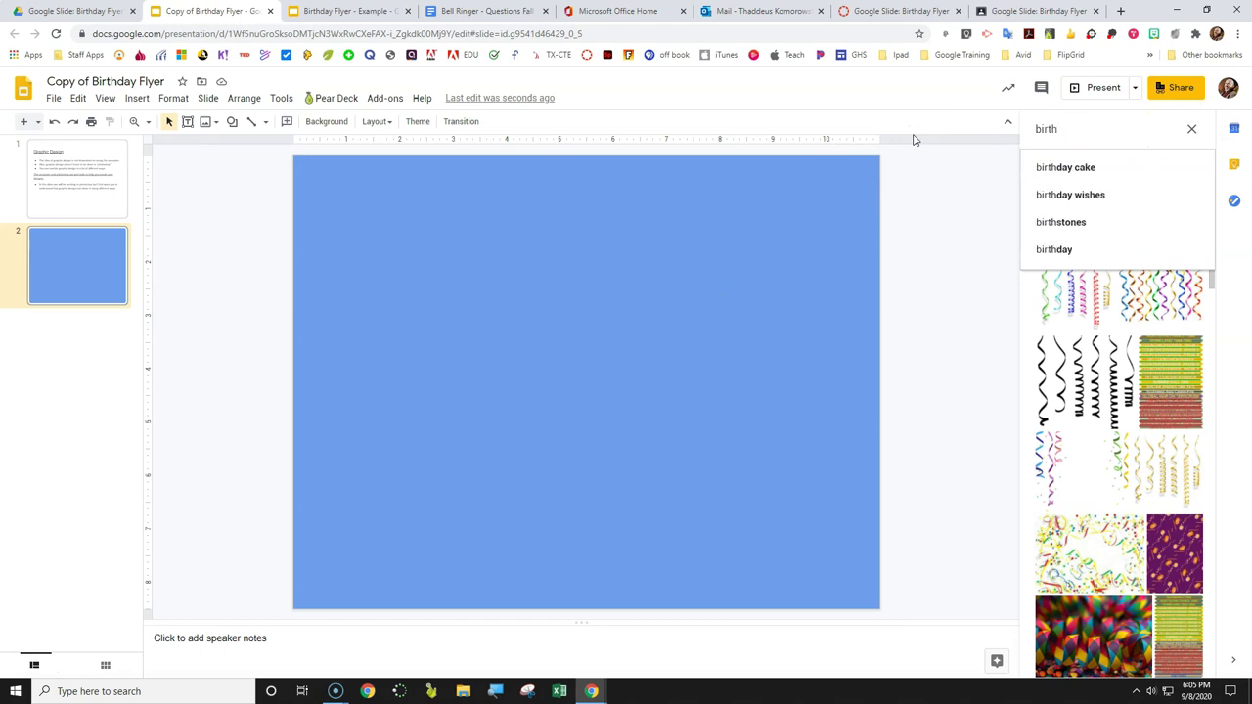
pyautogui.click(1039, 166)
pyautogui.moveTo(1071, 225); pyautogui.dragTo(492, 361)
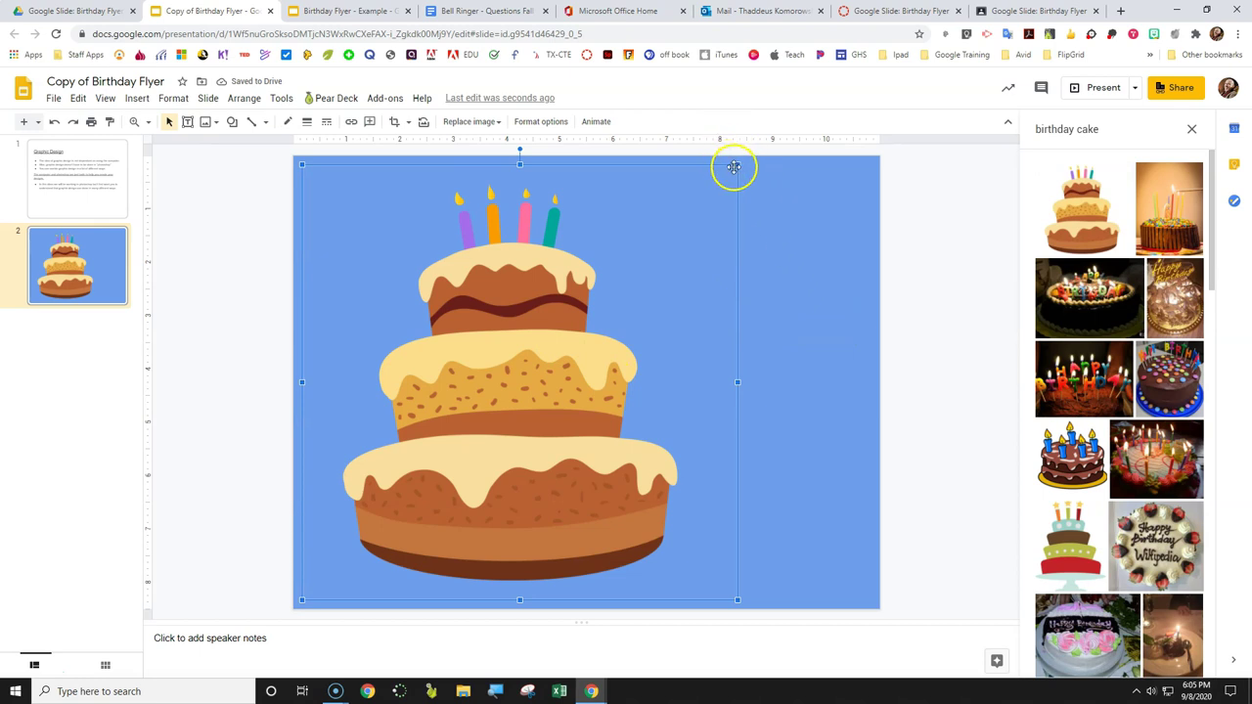
pyautogui.moveTo(737, 164); pyautogui.dragTo(557, 347)
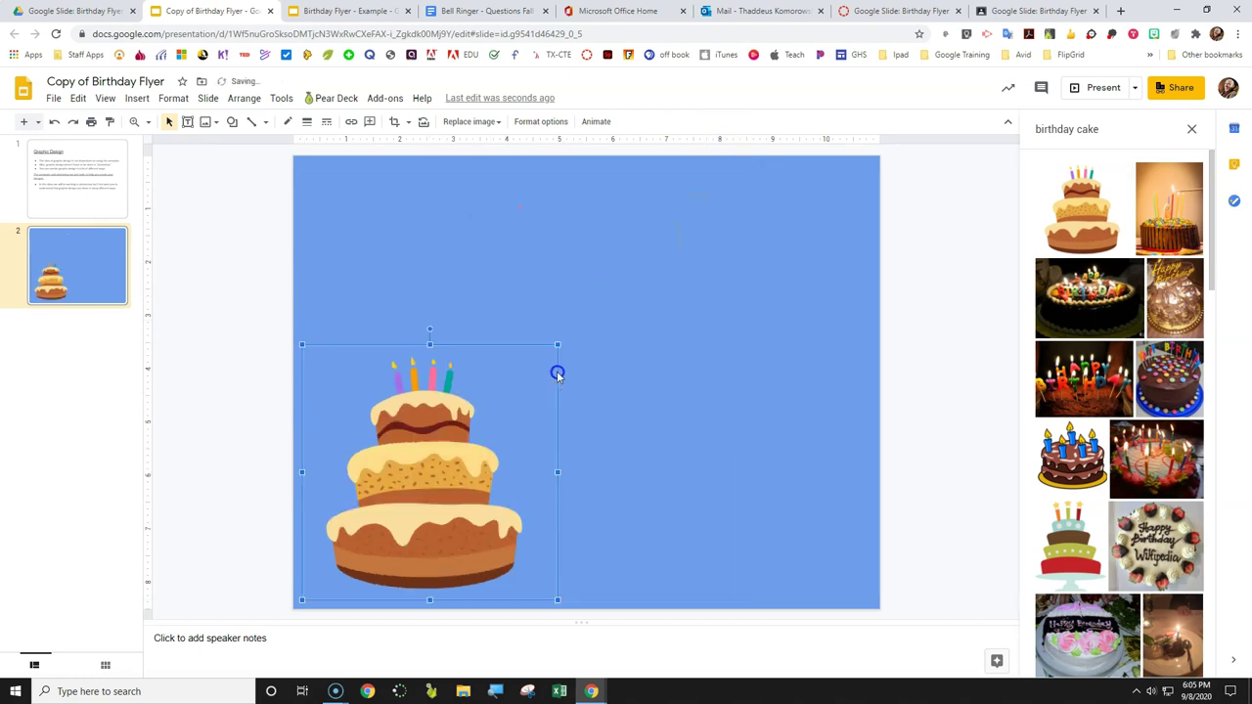
# Try the chocolate cake with blue candles and the candlelit sheet-cake photo on slide 2, deleting each one.
pyautogui.moveTo(1065, 456); pyautogui.dragTo(731, 372)
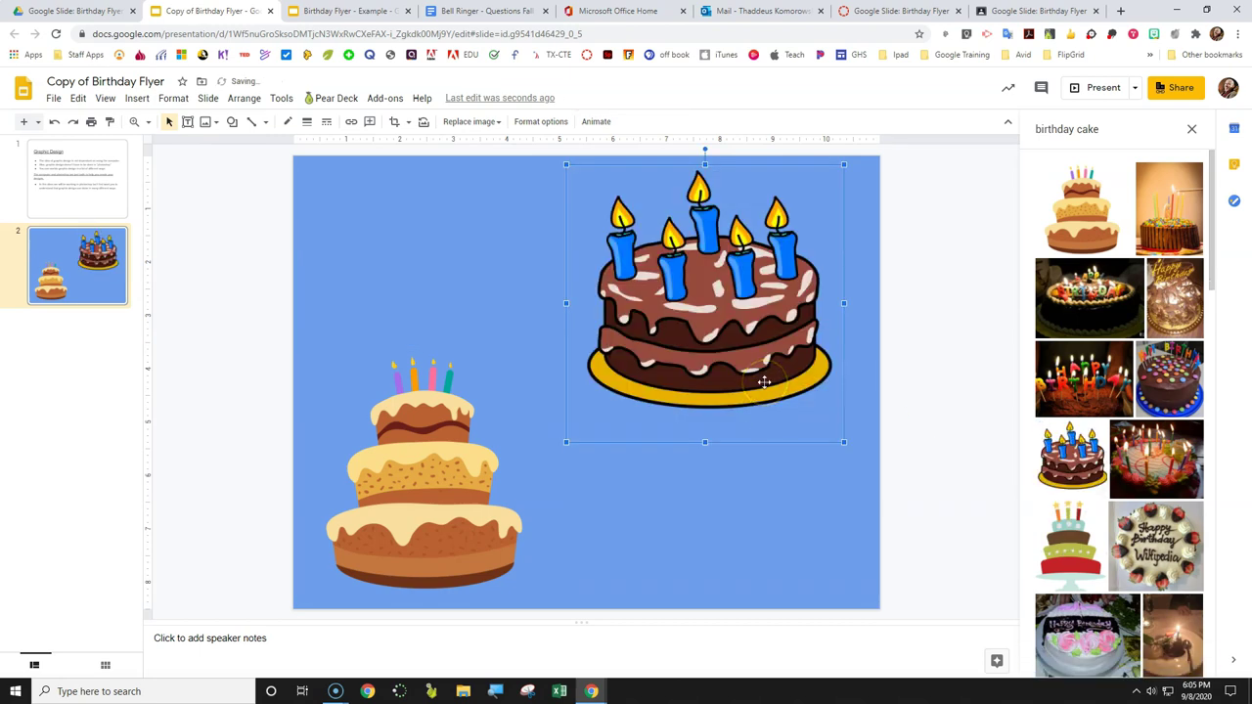
pyautogui.press('Delete')
pyautogui.scroll(-2, 1120, 255)
pyautogui.scroll(-3, 1125, 509)
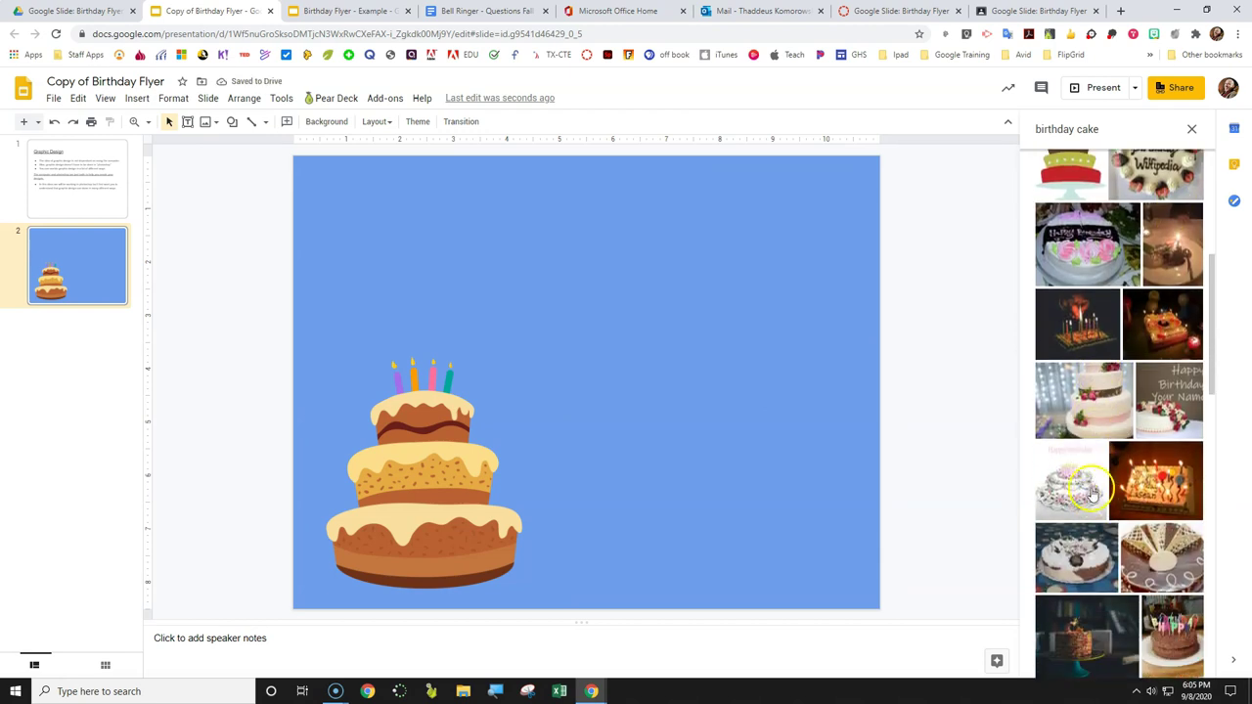
pyautogui.scroll(-1, 1092, 494)
pyautogui.moveTo(1124, 430); pyautogui.dragTo(675, 337)
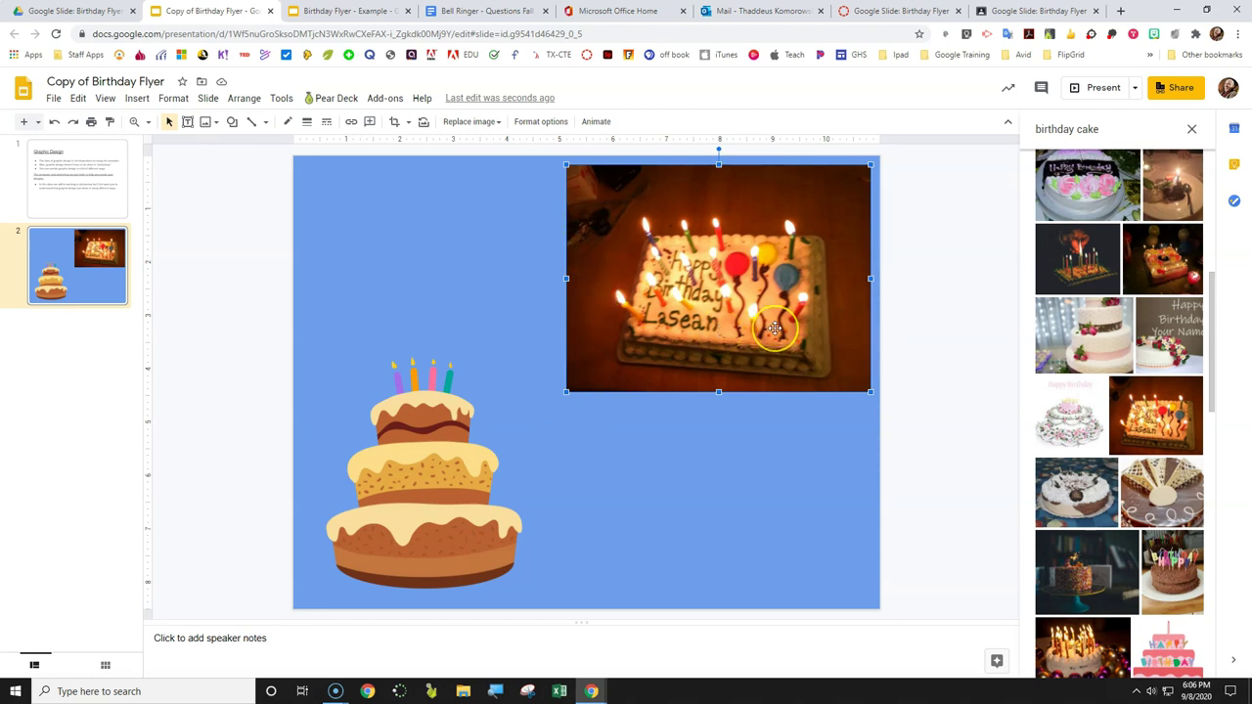
pyautogui.press('Delete')
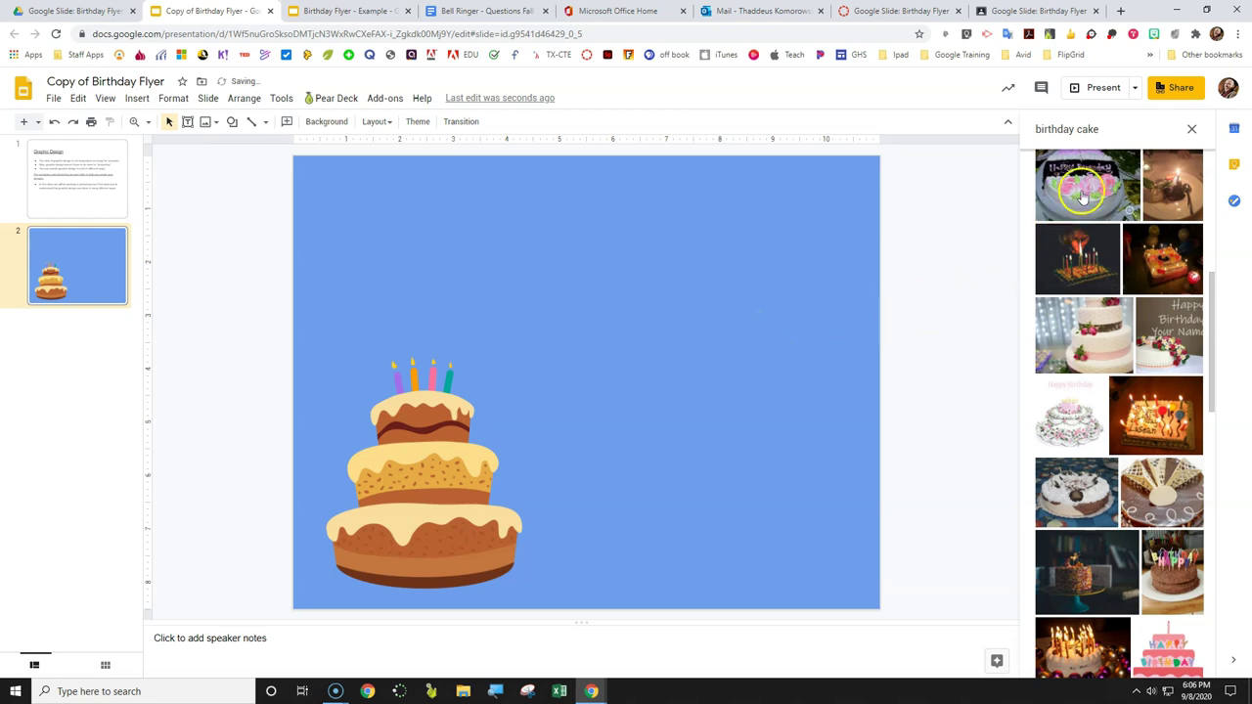
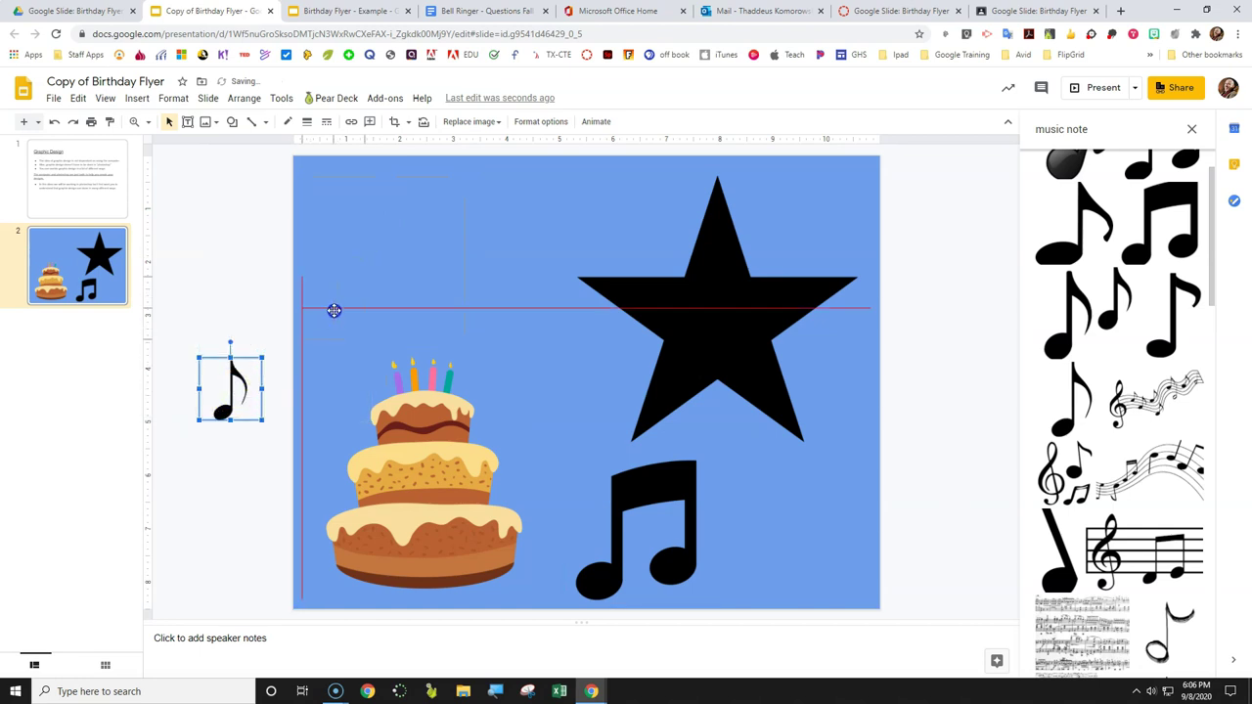
# Try squashing the three-tier cake vertically without keeping its proportions, and stretch it back to its original height.
pyautogui.click(462, 416)
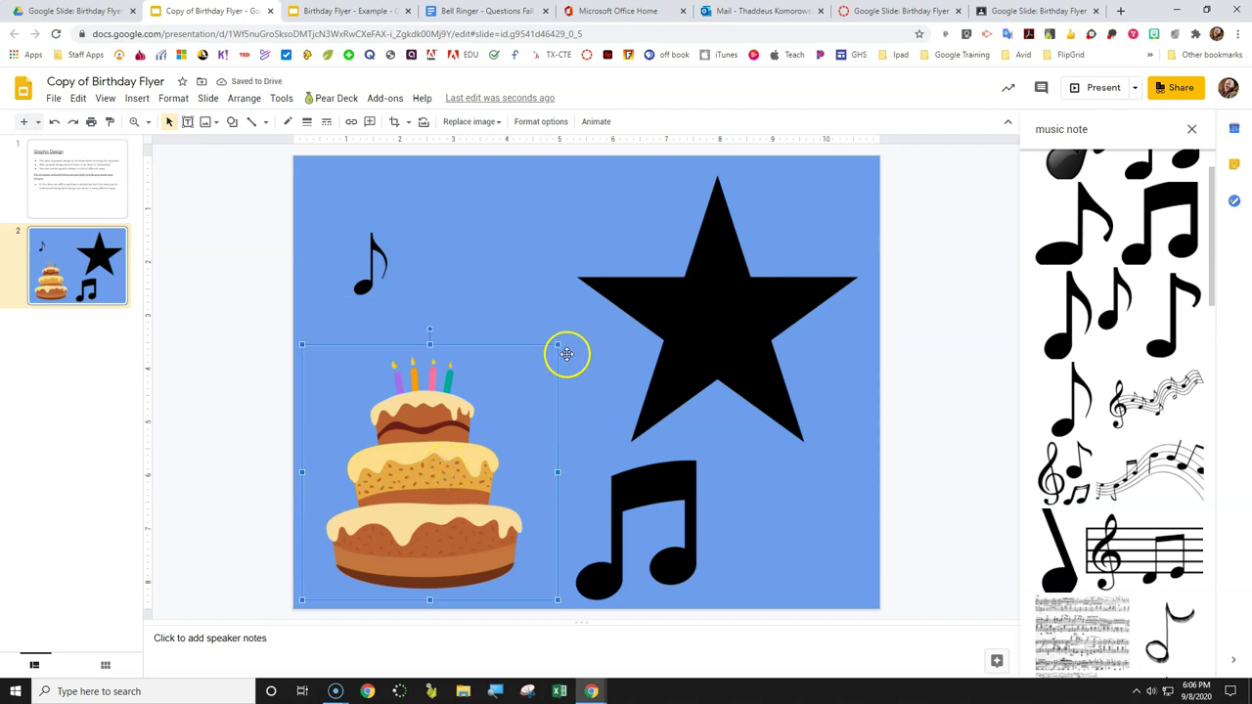
pyautogui.moveTo(429, 345); pyautogui.dragTo(429, 413)
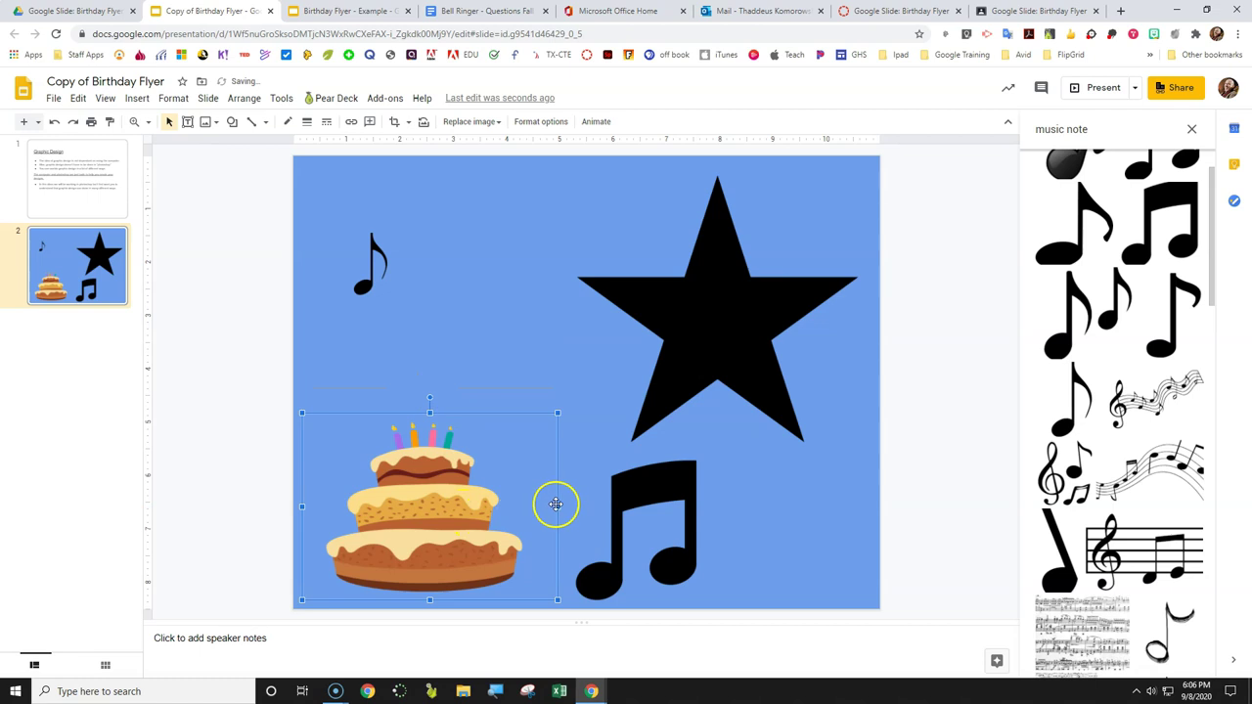
pyautogui.moveTo(429, 412); pyautogui.dragTo(431, 497)
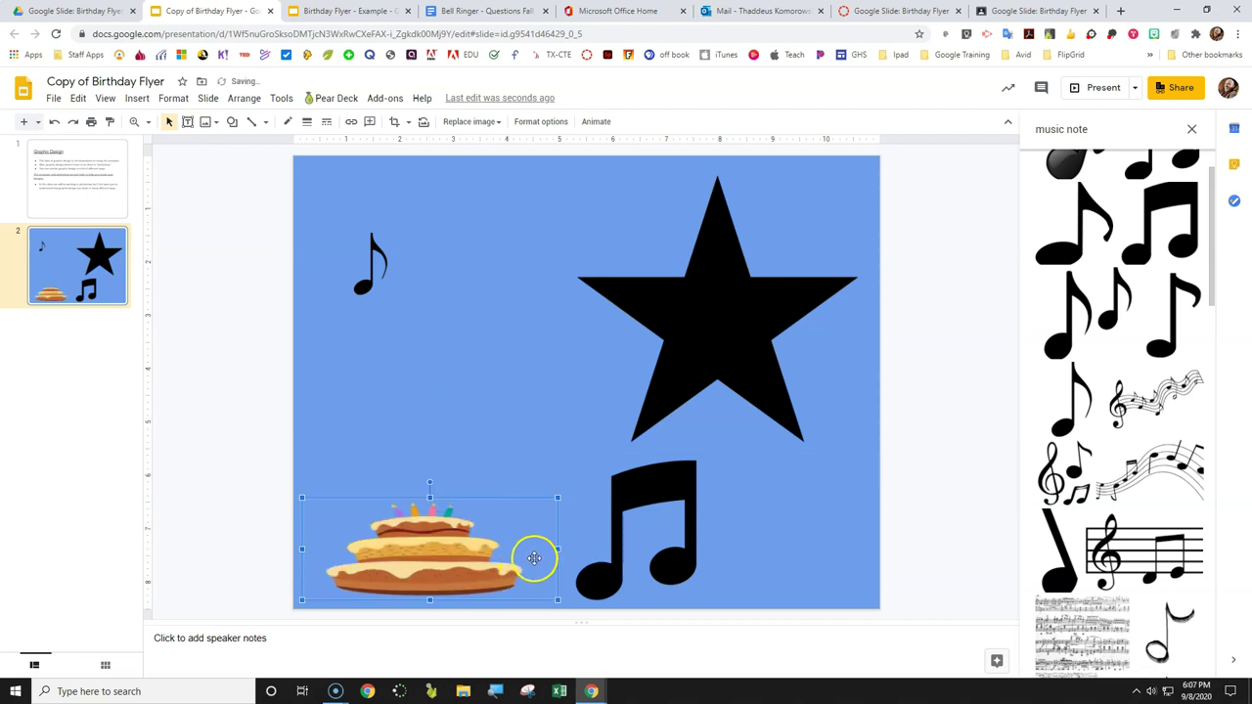
pyautogui.moveTo(436, 498); pyautogui.dragTo(430, 344)
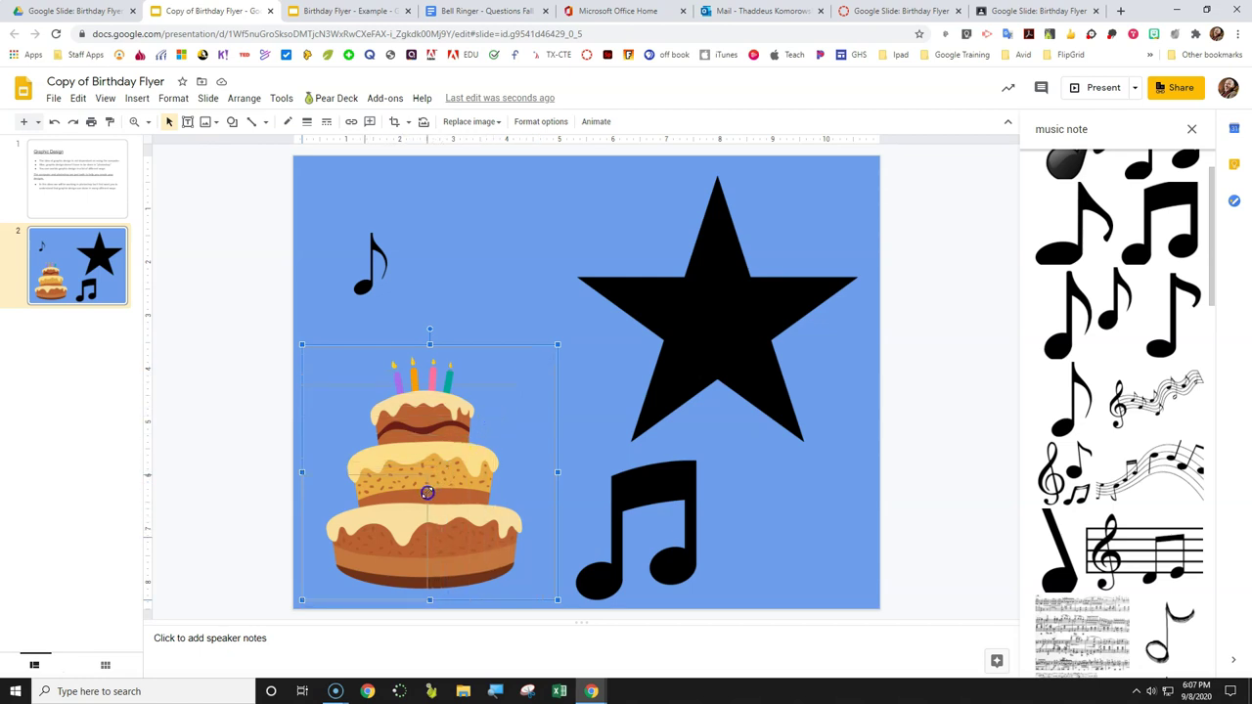
# Scale the cake image down proportionally to about 1.6 inches wide in the slide's lower-left corner.
pyautogui.moveTo(427, 492); pyautogui.dragTo(413, 506)
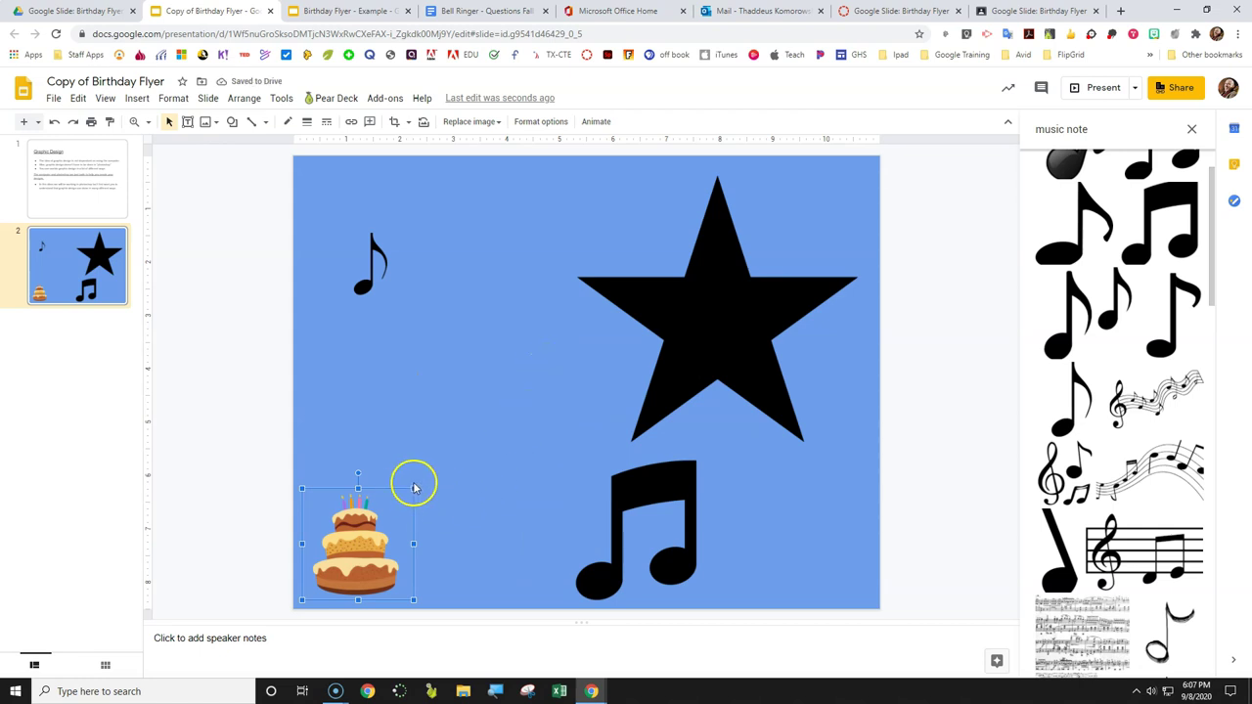
pyautogui.moveTo(426, 470); pyautogui.dragTo(392, 525)
# Scale the large star down proportionally to about 2.5 inches wide and the double music note to about 1.2 inches wide.
pyautogui.click(688, 347)
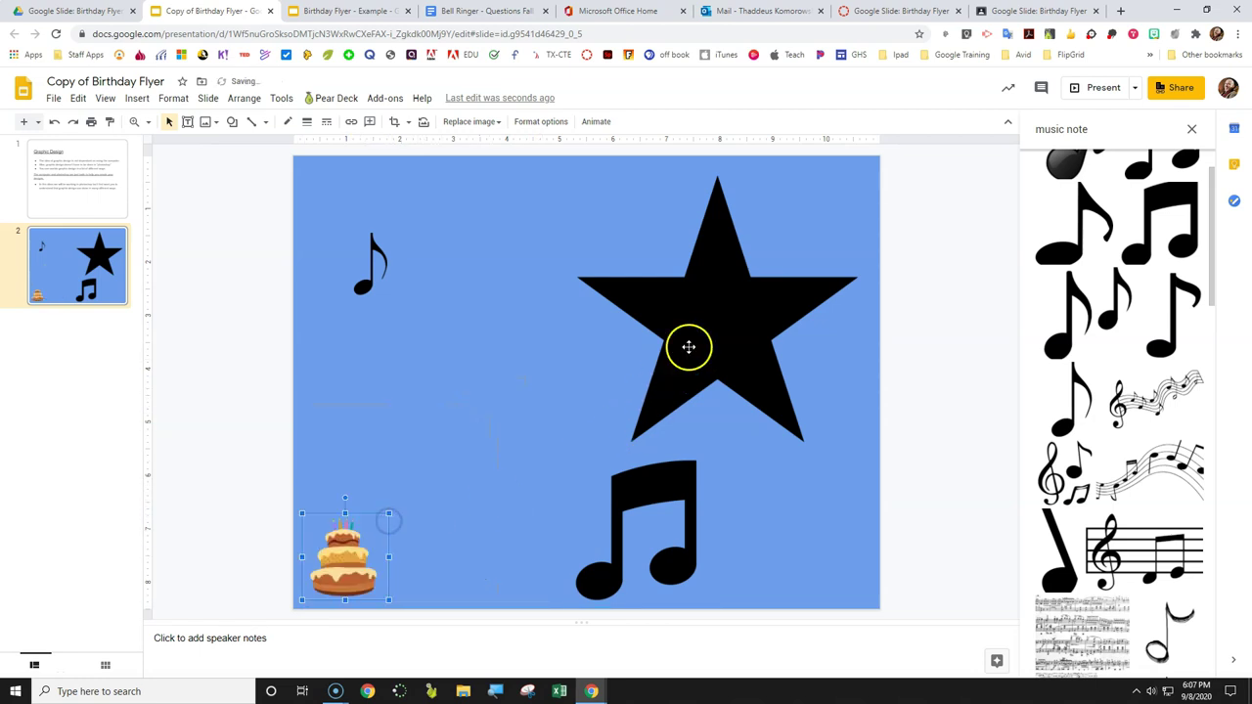
pyautogui.click(566, 452)
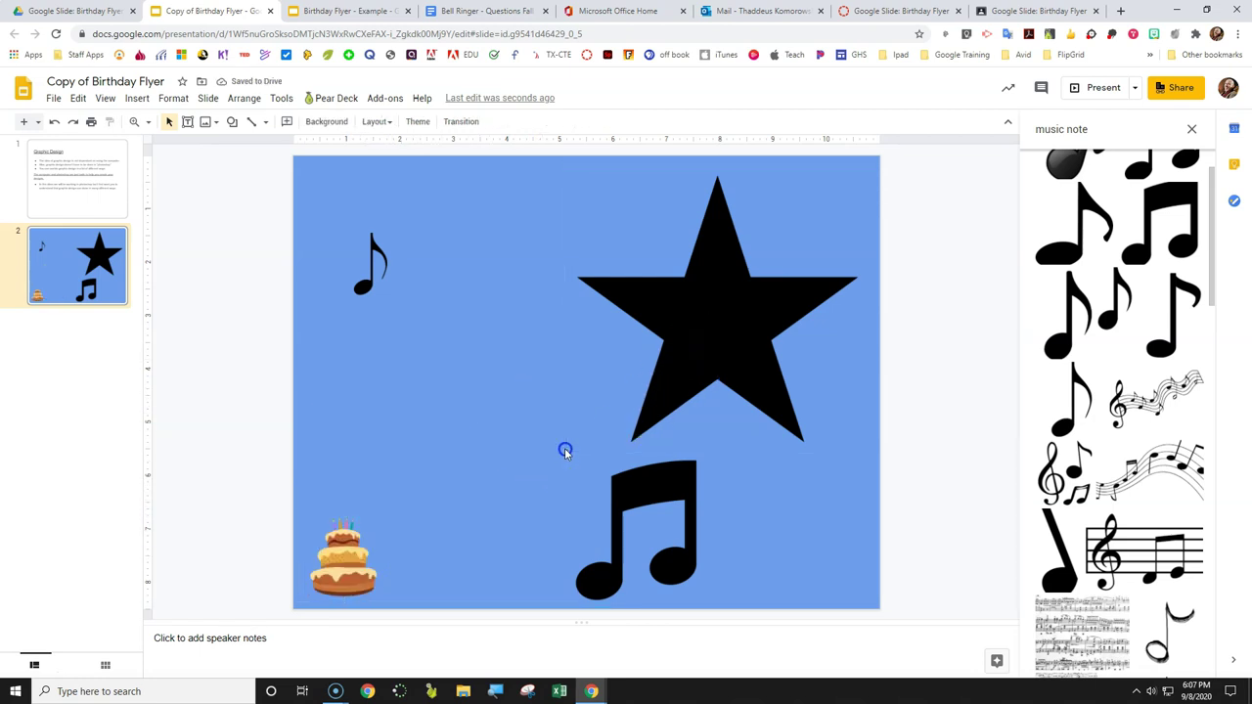
pyautogui.click(597, 440)
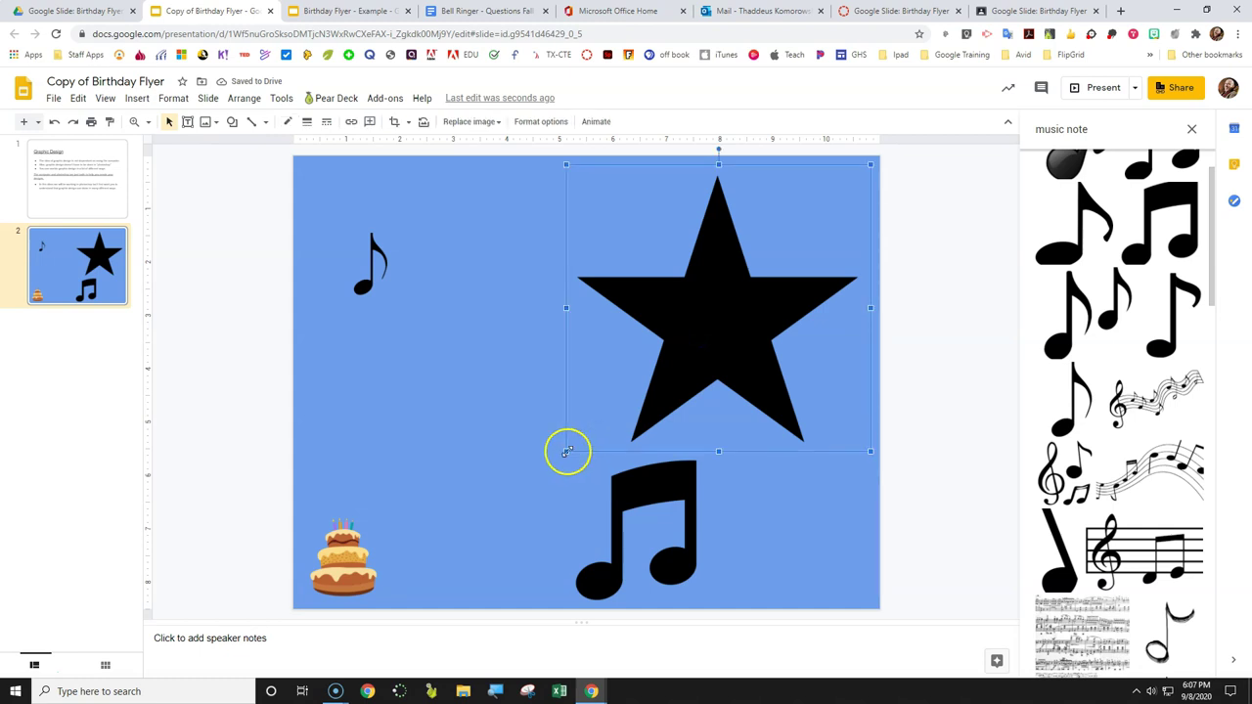
pyautogui.moveTo(567, 451); pyautogui.dragTo(734, 262)
pyautogui.click(660, 521)
pyautogui.moveTo(697, 465)
pyautogui.mouseDown()
pyautogui.moveTo(707, 456)
pyautogui.moveTo(702, 466)
pyautogui.mouseUp()
pyautogui.moveTo(621, 534); pyautogui.dragTo(627, 535)
# Scale the three-tier cake up proportionally to about 3.1 inches wide and move it to the slide's lower-right corner.
pyautogui.click(350, 554)
pyautogui.moveTo(389, 515); pyautogui.dragTo(389, 515)
pyautogui.moveTo(441, 469); pyautogui.dragTo(441, 462)
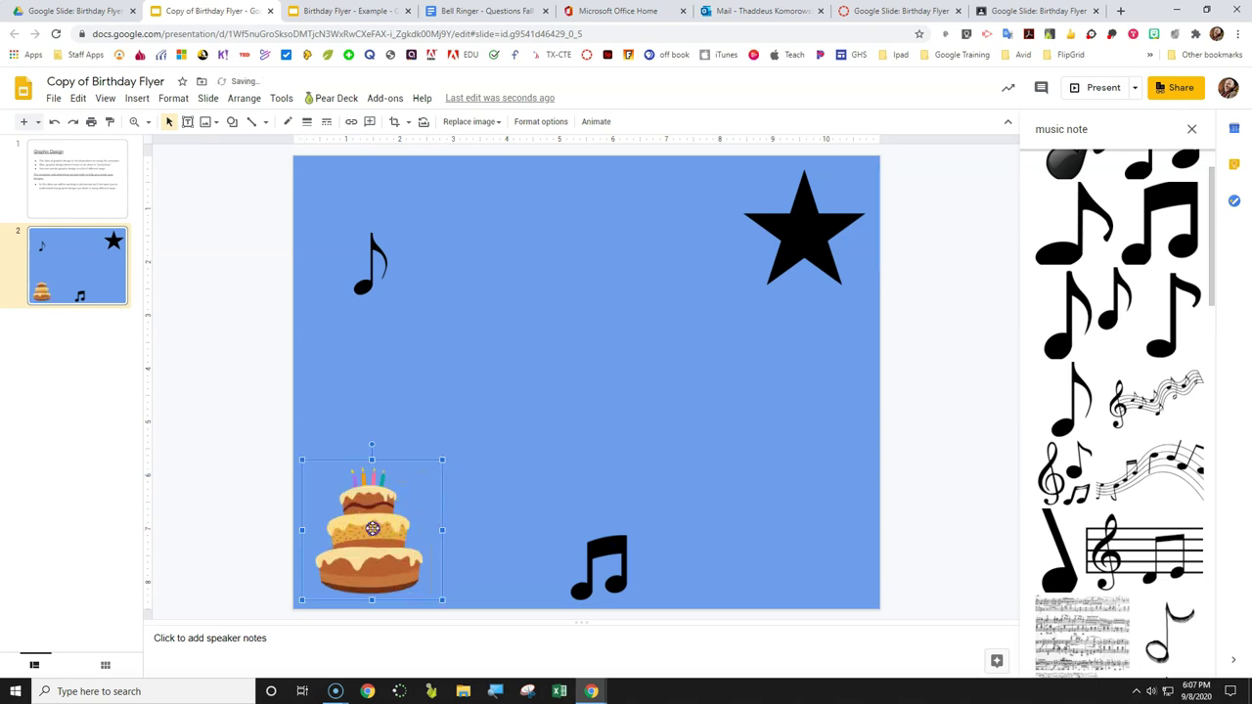
pyautogui.moveTo(786, 520); pyautogui.dragTo(733, 475)
pyautogui.moveTo(687, 427); pyautogui.dragTo(667, 404)
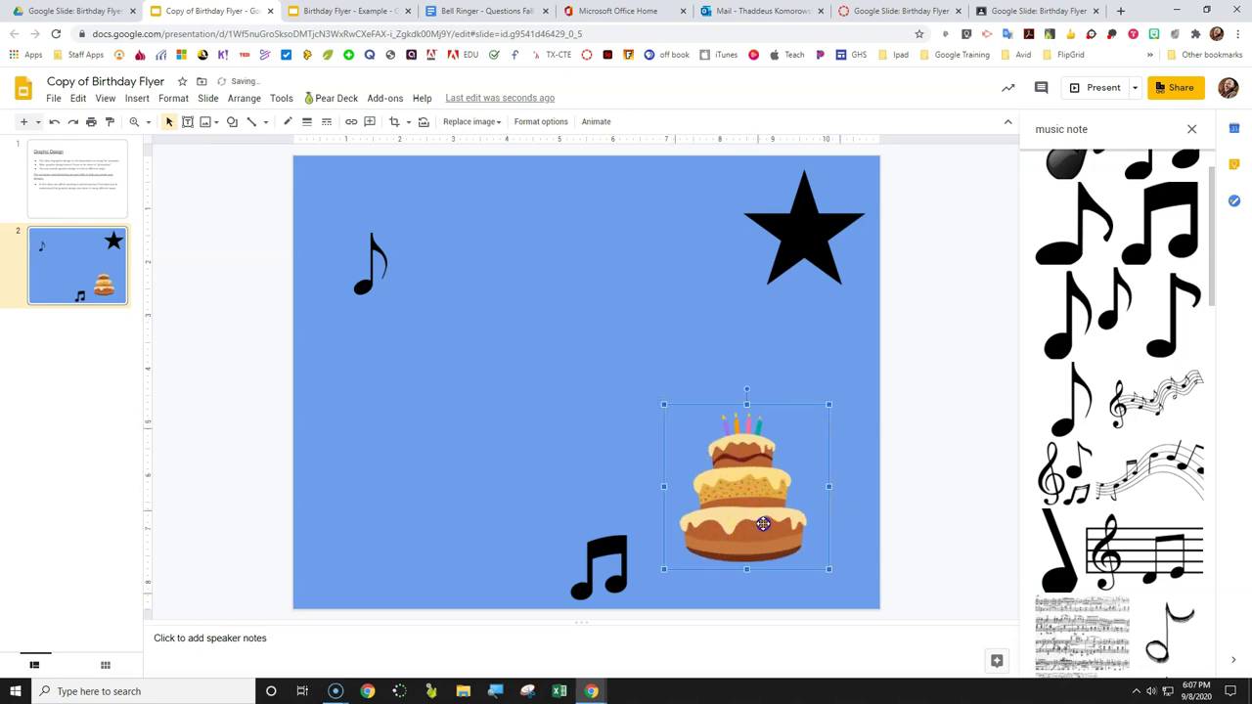
pyautogui.moveTo(759, 518); pyautogui.dragTo(770, 543)
# Move the double music note to the slide's upper middle, and scale the star down to about 1.5 inches wide.
pyautogui.moveTo(613, 542); pyautogui.dragTo(593, 252)
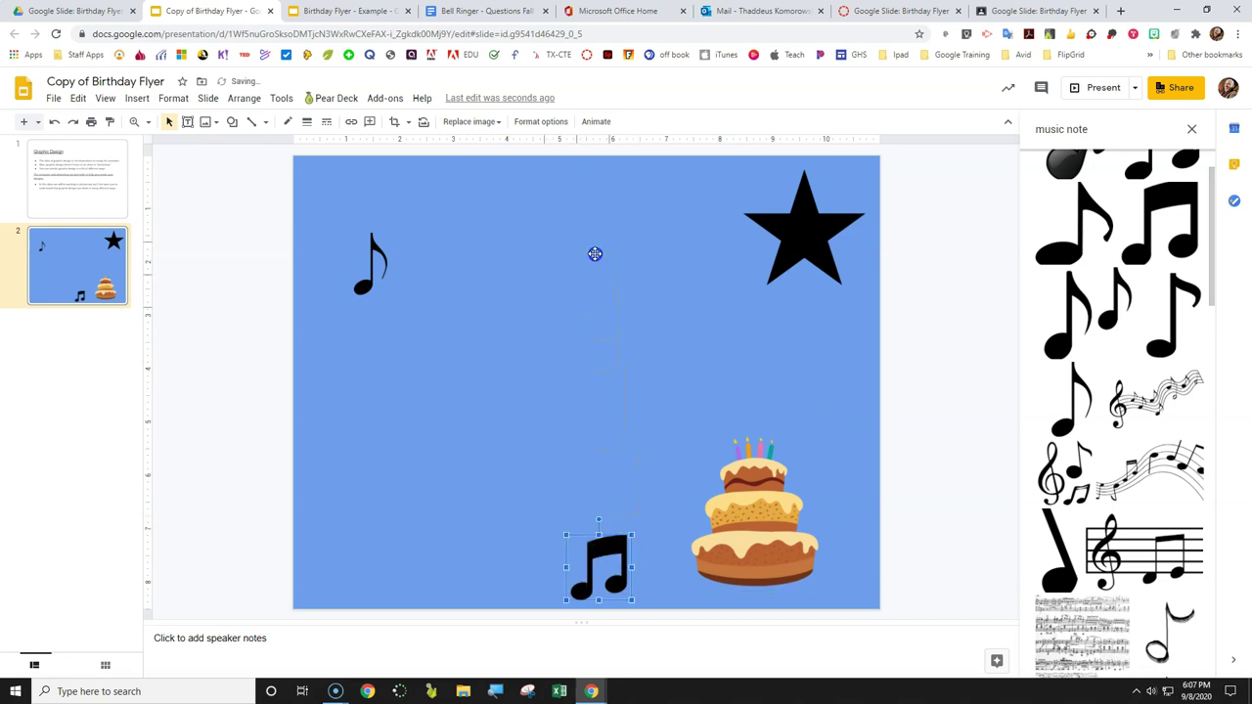
pyautogui.click(800, 241)
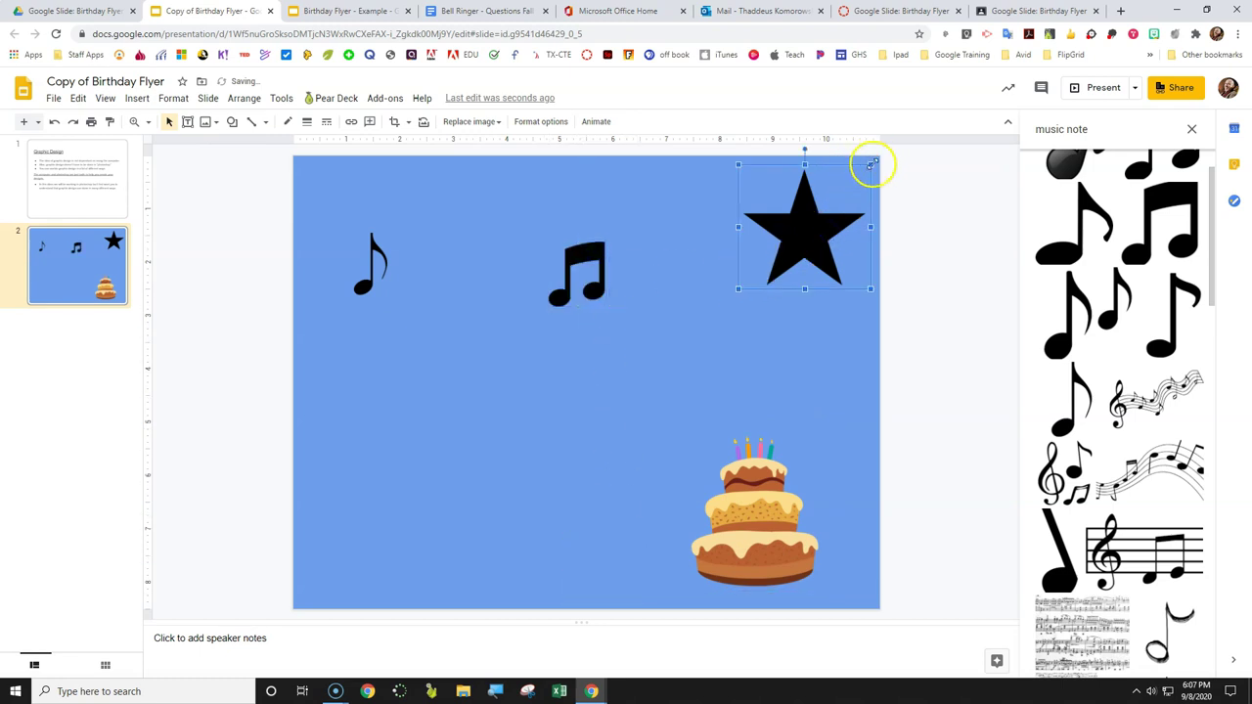
pyautogui.moveTo(818, 224); pyautogui.dragTo(818, 215)
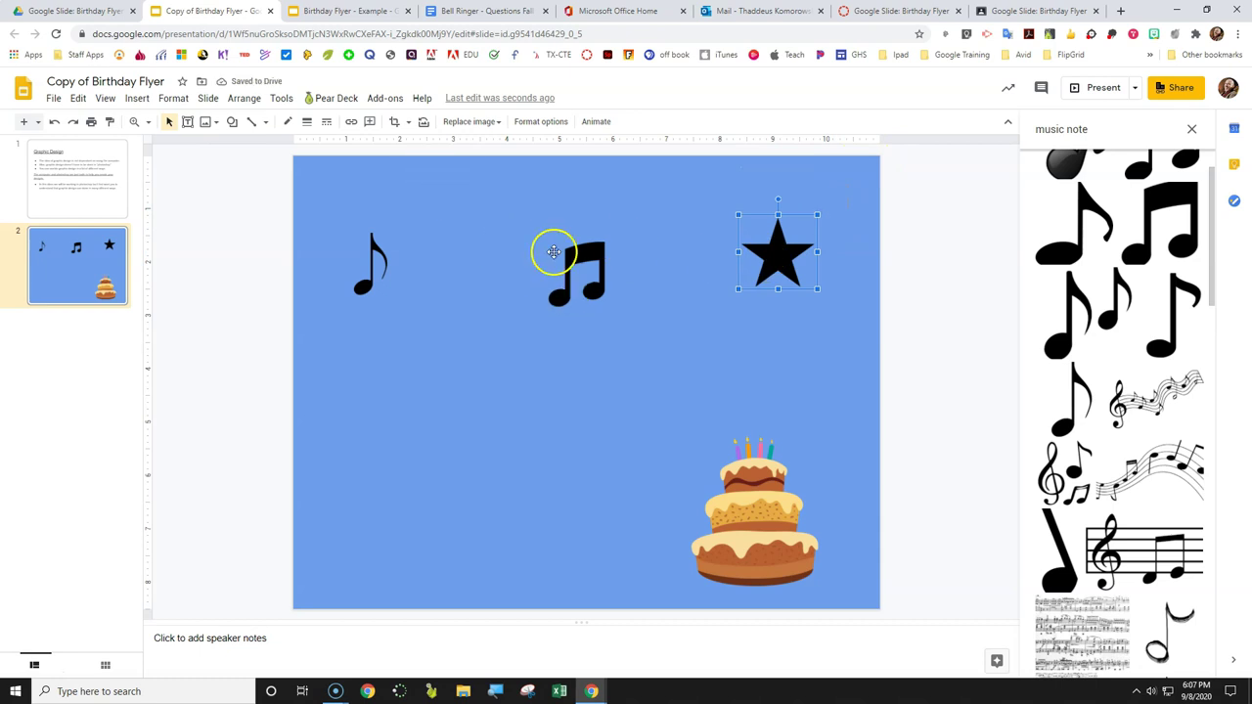
# Check the stars in the example flyer, then duplicate the star and scale the copy to about 0.9 inches wide below the double note.
pyautogui.click(347, 13)
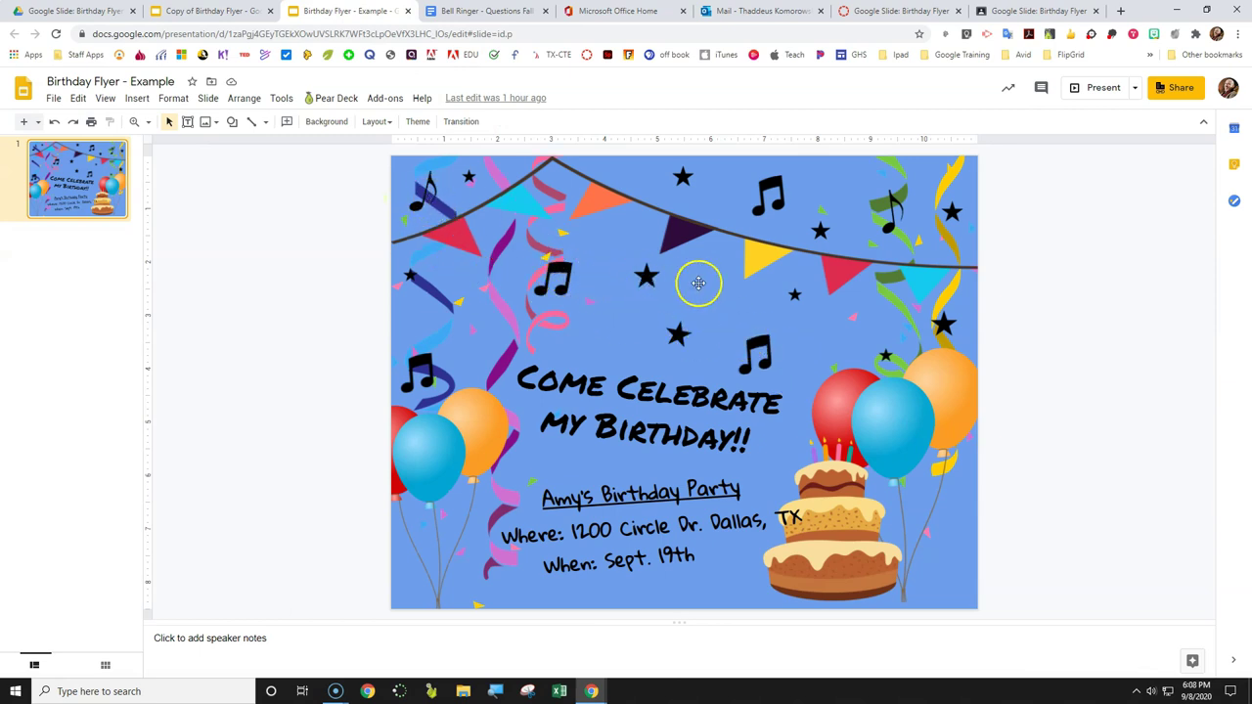
pyautogui.click(251, 10)
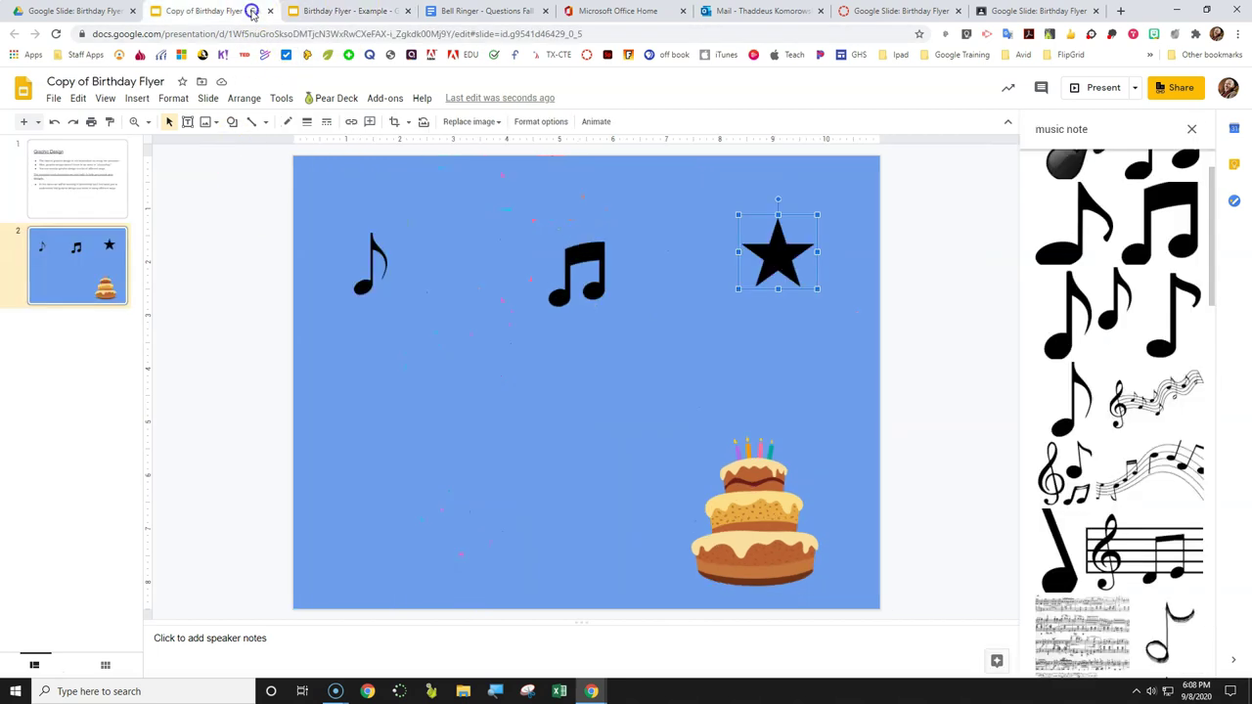
pyautogui.rightClick(788, 259)
pyautogui.click(821, 262)
pyautogui.rightClick(632, 344)
pyautogui.click(673, 409)
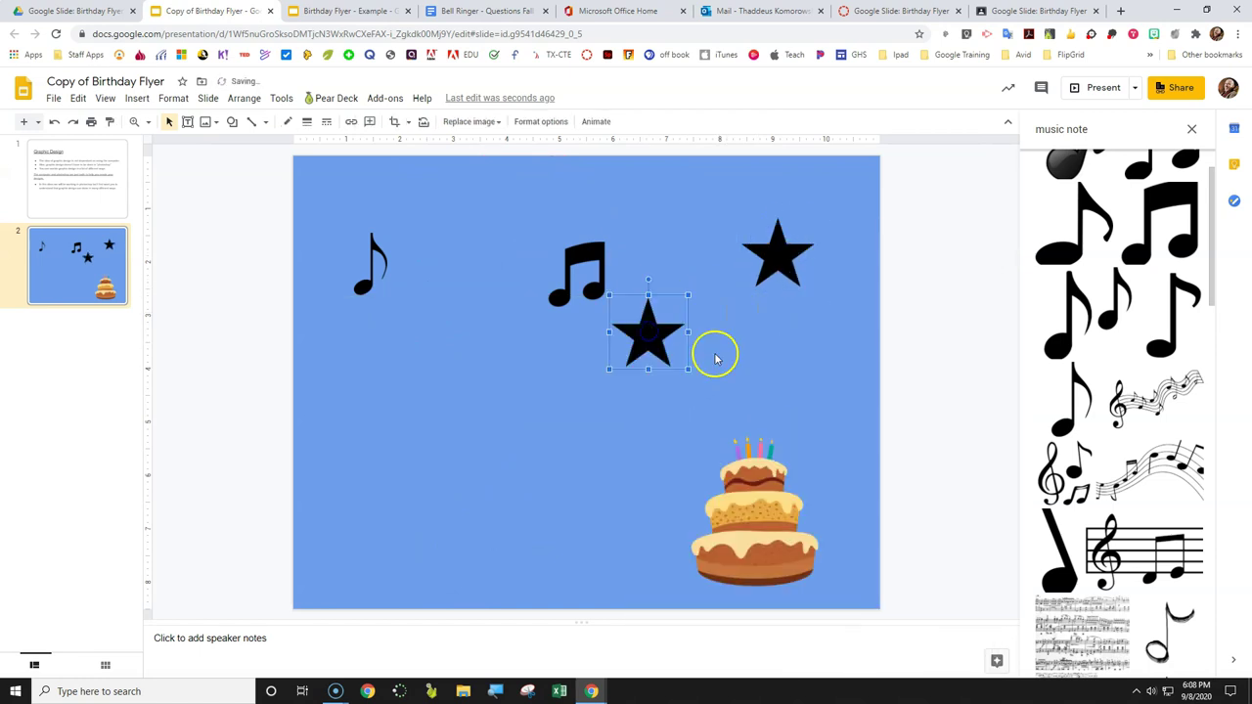
pyautogui.moveTo(670, 320); pyautogui.dragTo(656, 334)
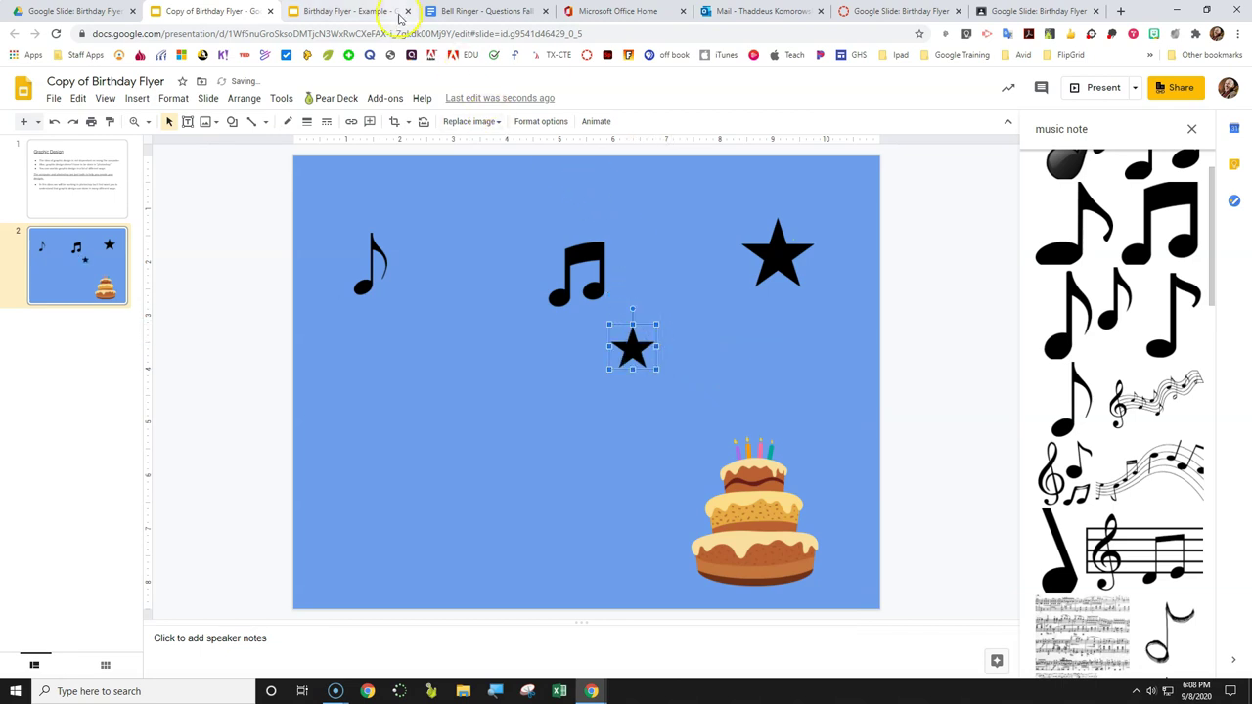
# Compare with the example flyer and rotate the small star about 30 degrees counterclockwise.
pyautogui.click(354, 11)
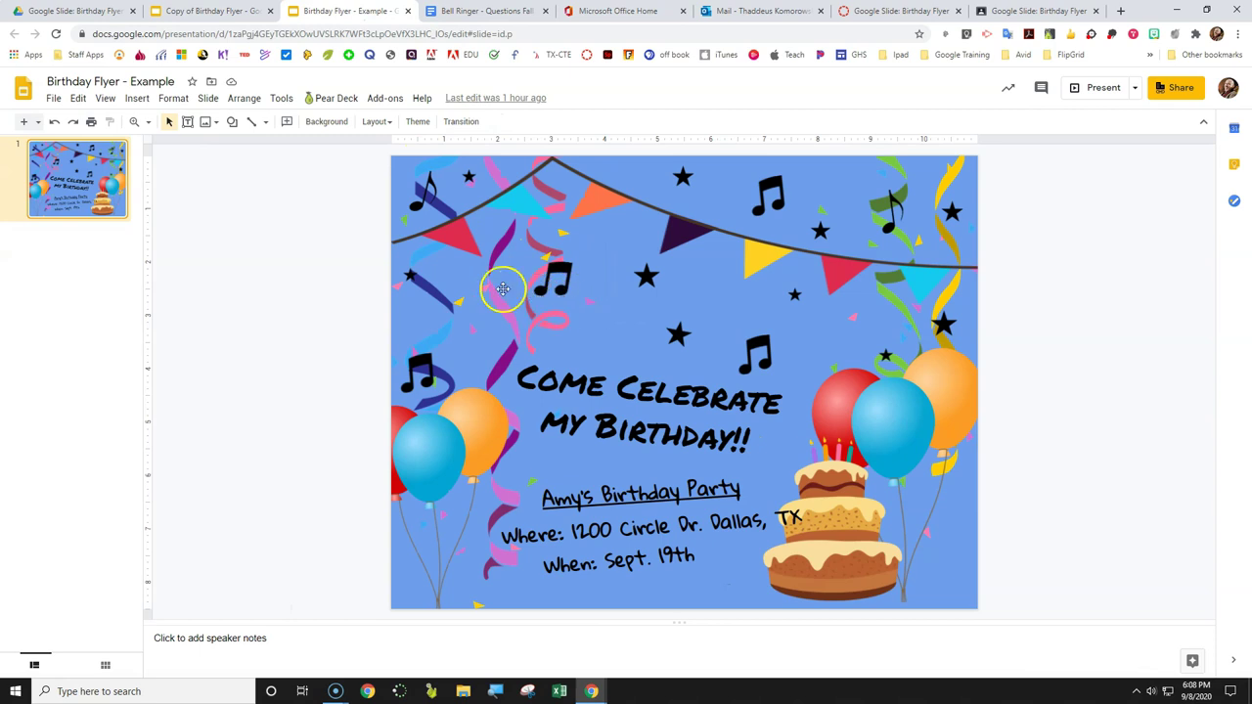
pyautogui.click(190, 11)
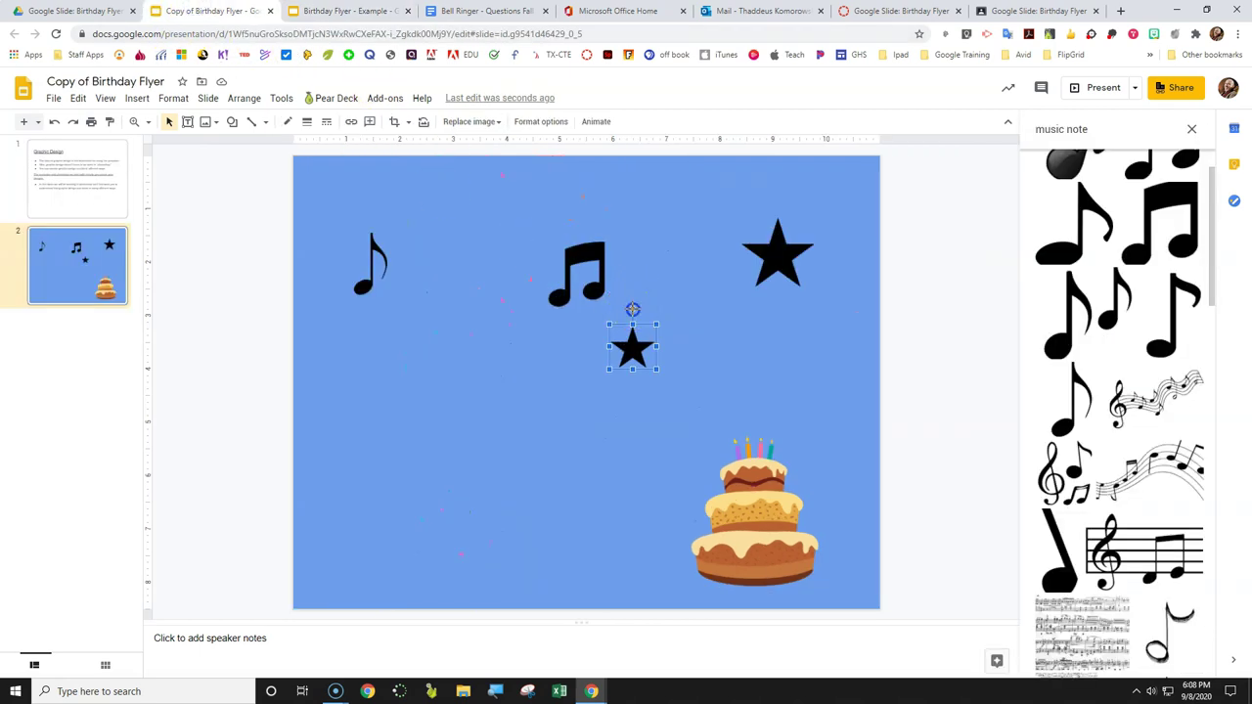
pyautogui.moveTo(612, 315); pyautogui.dragTo(612, 315)
# Rotate the double music note slightly counterclockwise, to a tilt of about 12 degrees.
pyautogui.click(585, 243)
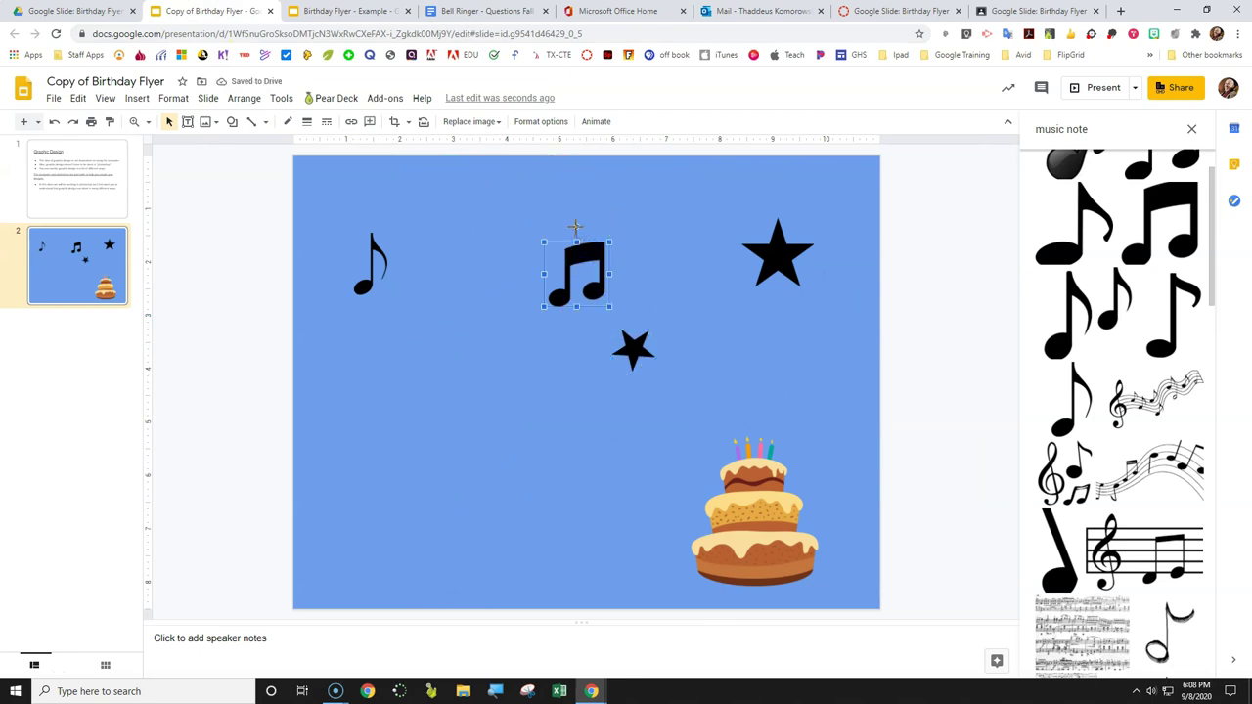
pyautogui.moveTo(522, 244); pyautogui.dragTo(523, 248)
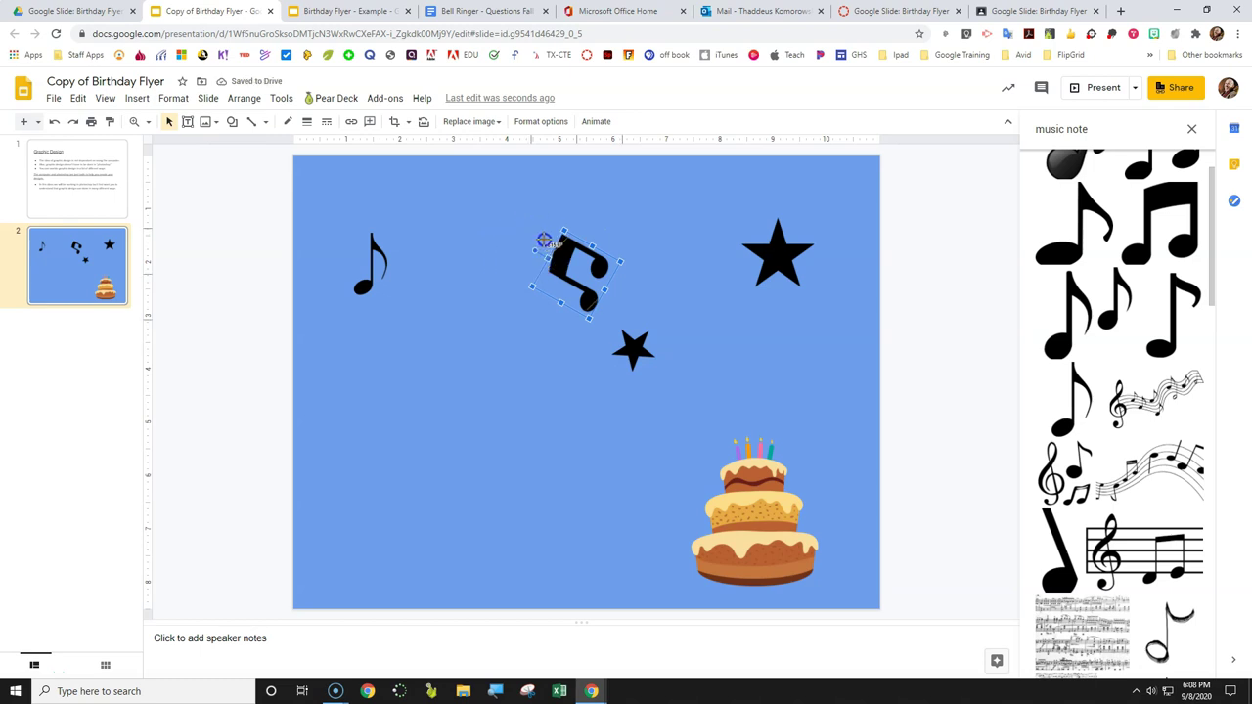
pyautogui.moveTo(551, 236); pyautogui.dragTo(567, 243)
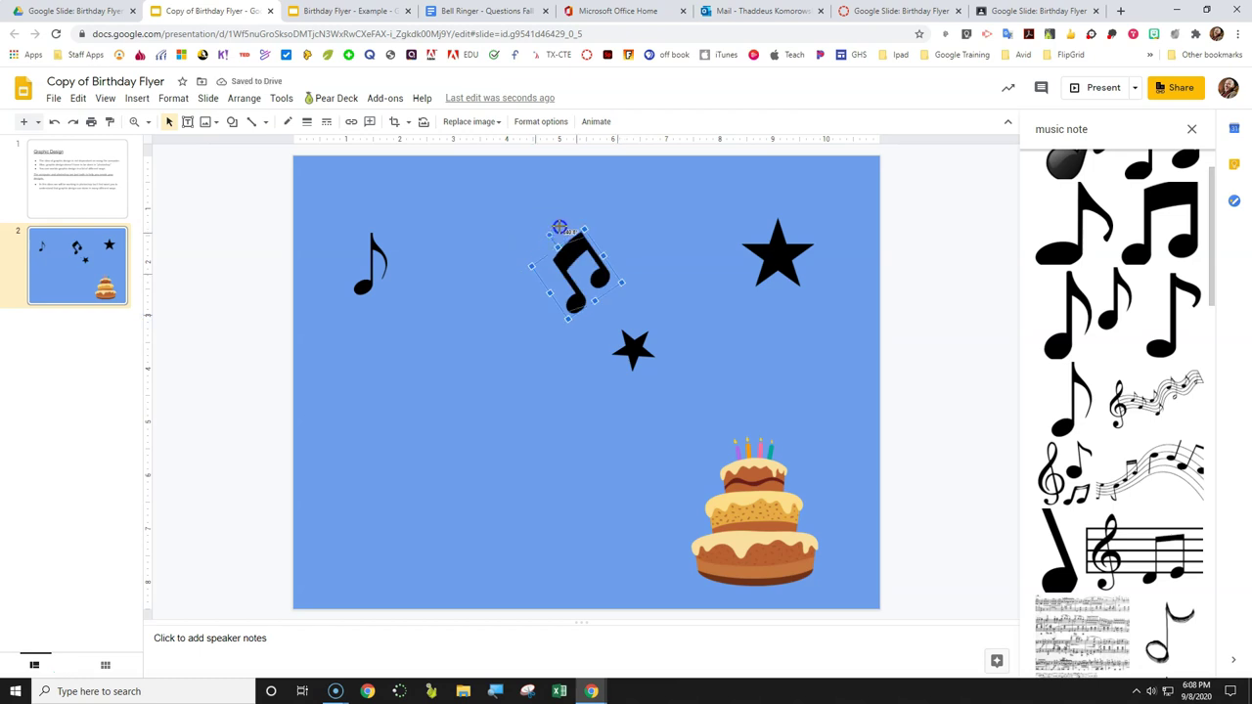
pyautogui.moveTo(559, 227); pyautogui.dragTo(563, 231)
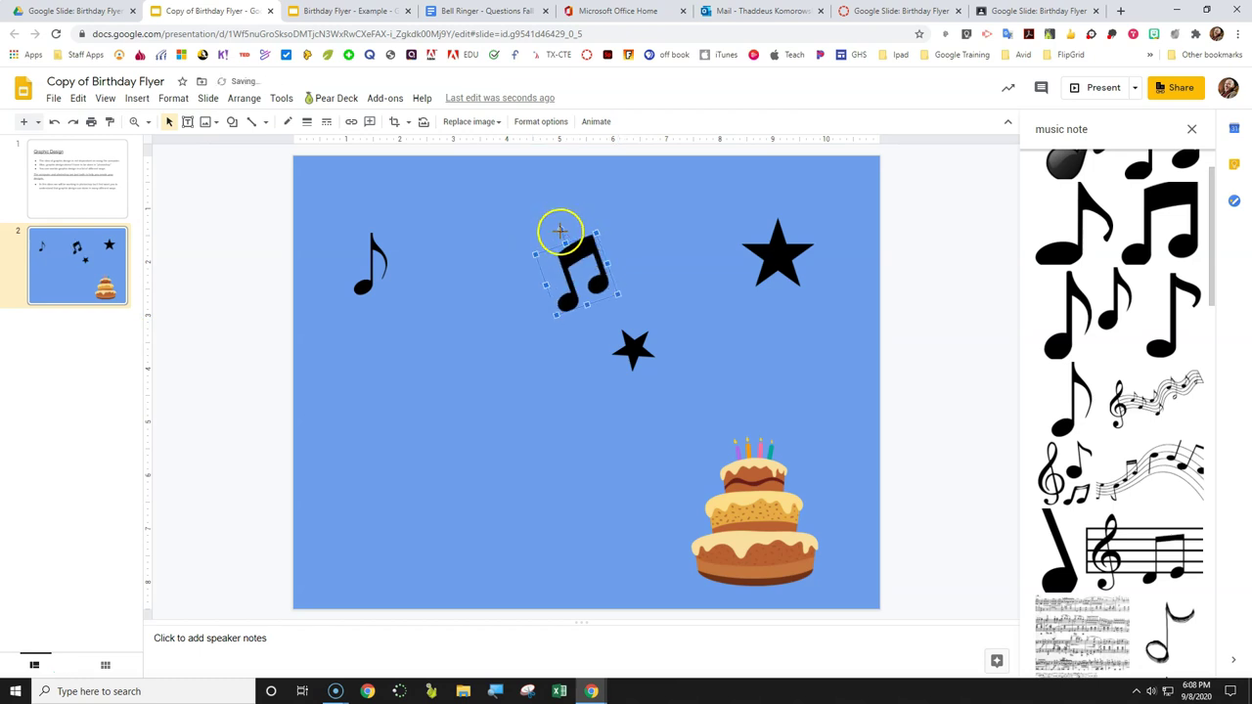
pyautogui.moveTo(566, 227); pyautogui.dragTo(569, 223)
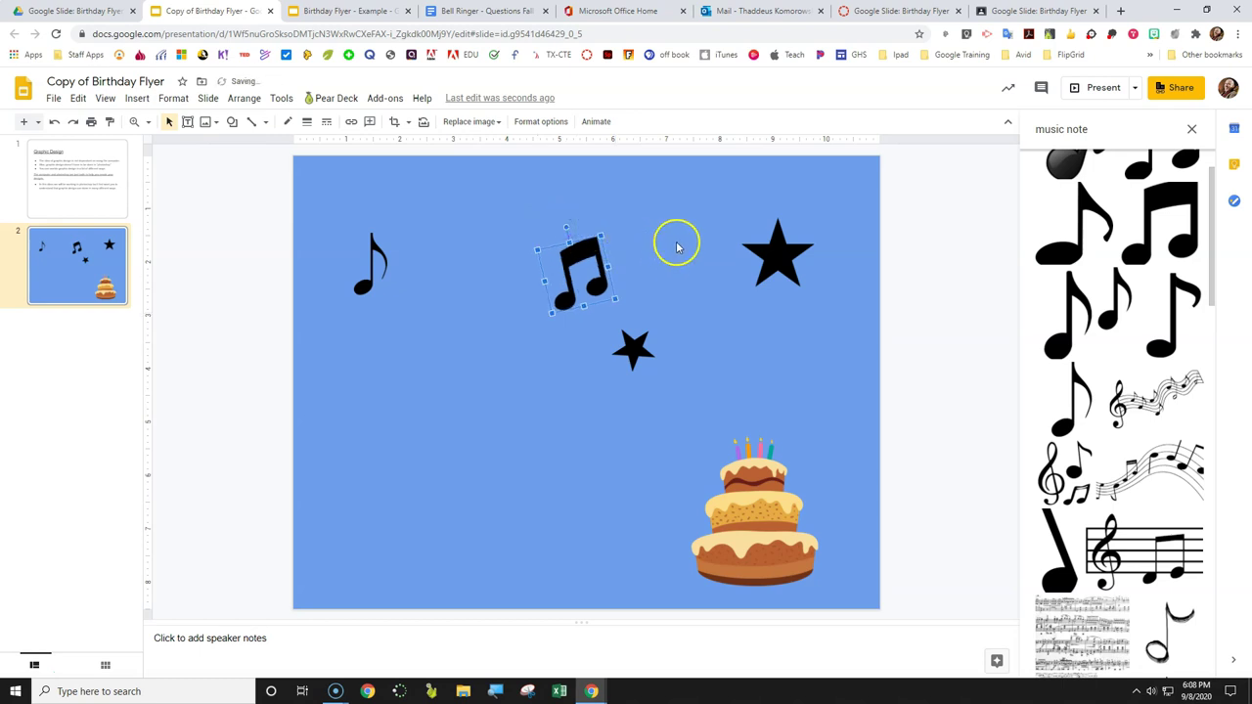
pyautogui.click(652, 274)
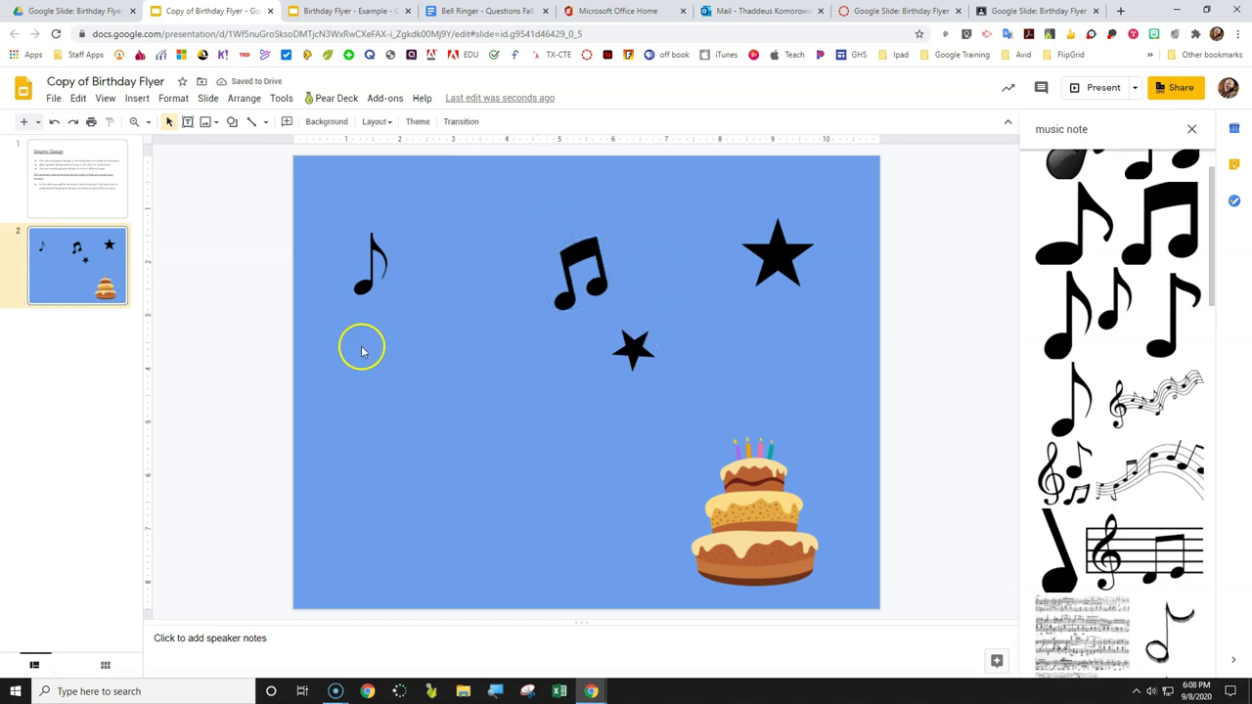
# Rotate the single music note near the slide's upper-left corner slightly clockwise.
pyautogui.click(371, 276)
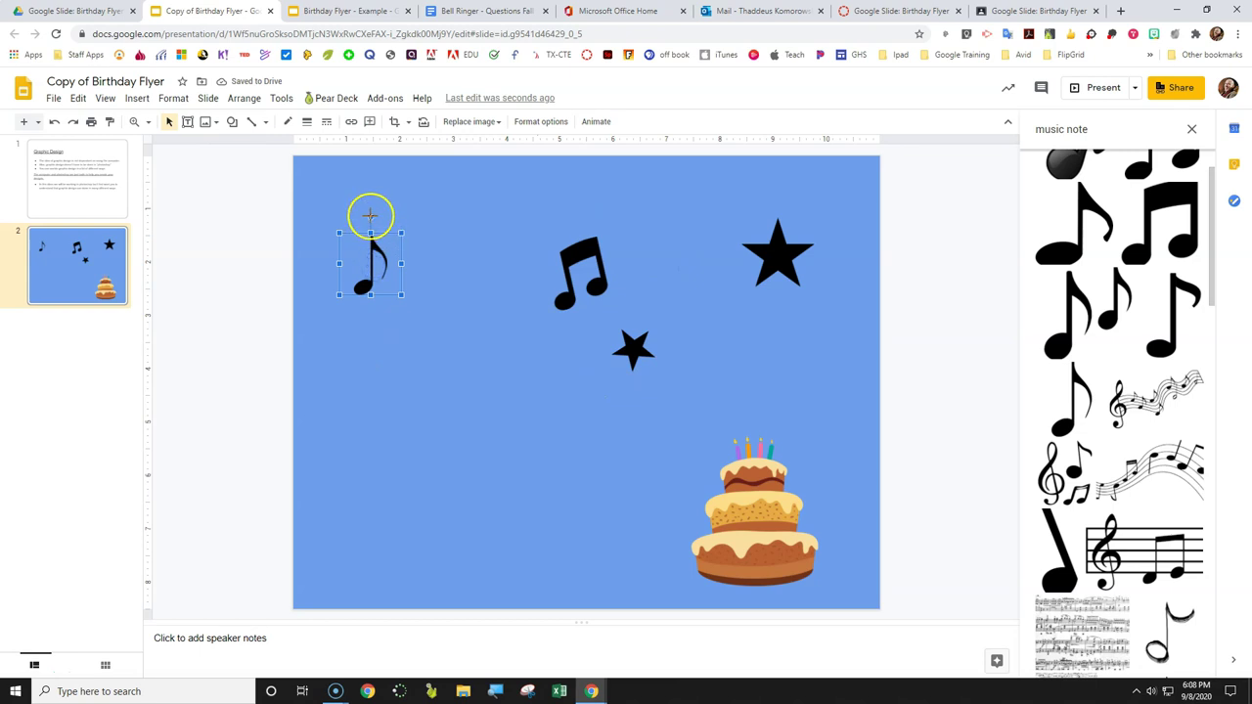
pyautogui.moveTo(375, 221); pyautogui.dragTo(377, 220)
pyautogui.click(437, 227)
# Scale the small star to about 0.7 inches wide beside the large star, and move the double note up near the single note.
pyautogui.click(636, 347)
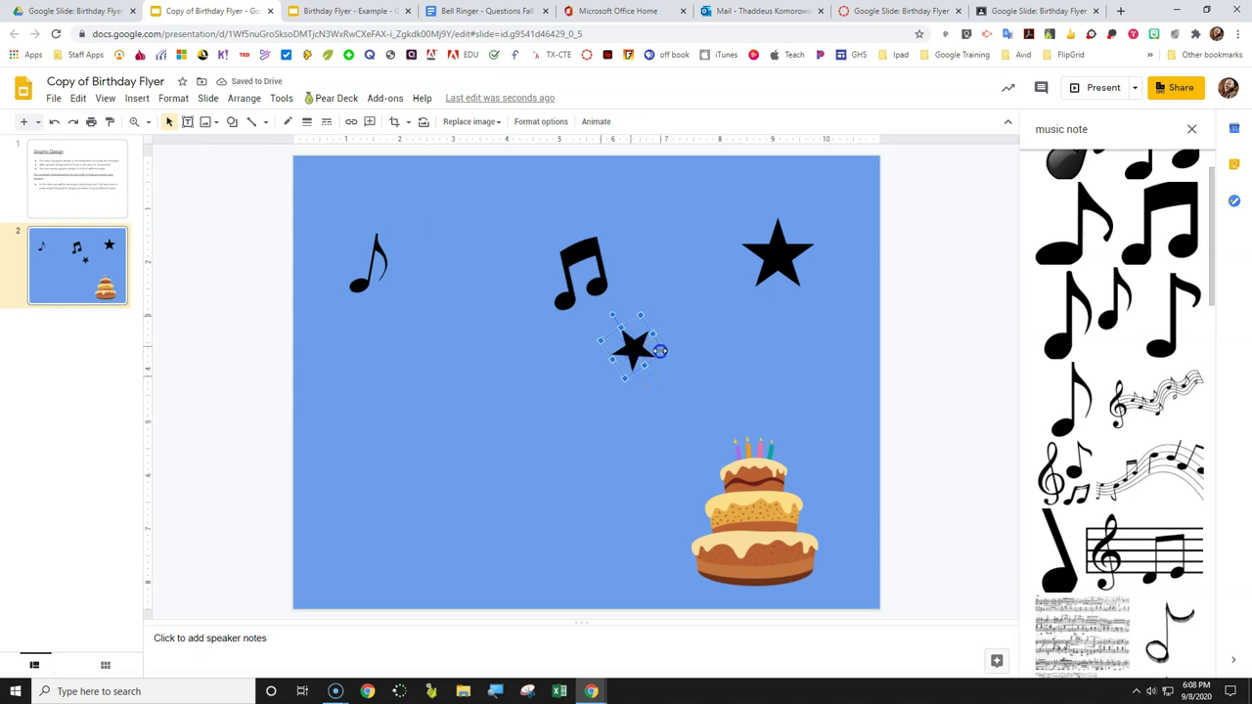
pyautogui.moveTo(650, 349); pyautogui.dragTo(659, 378)
pyautogui.click(613, 352)
pyautogui.moveTo(603, 273); pyautogui.dragTo(494, 217)
pyautogui.moveTo(626, 344); pyautogui.dragTo(689, 246)
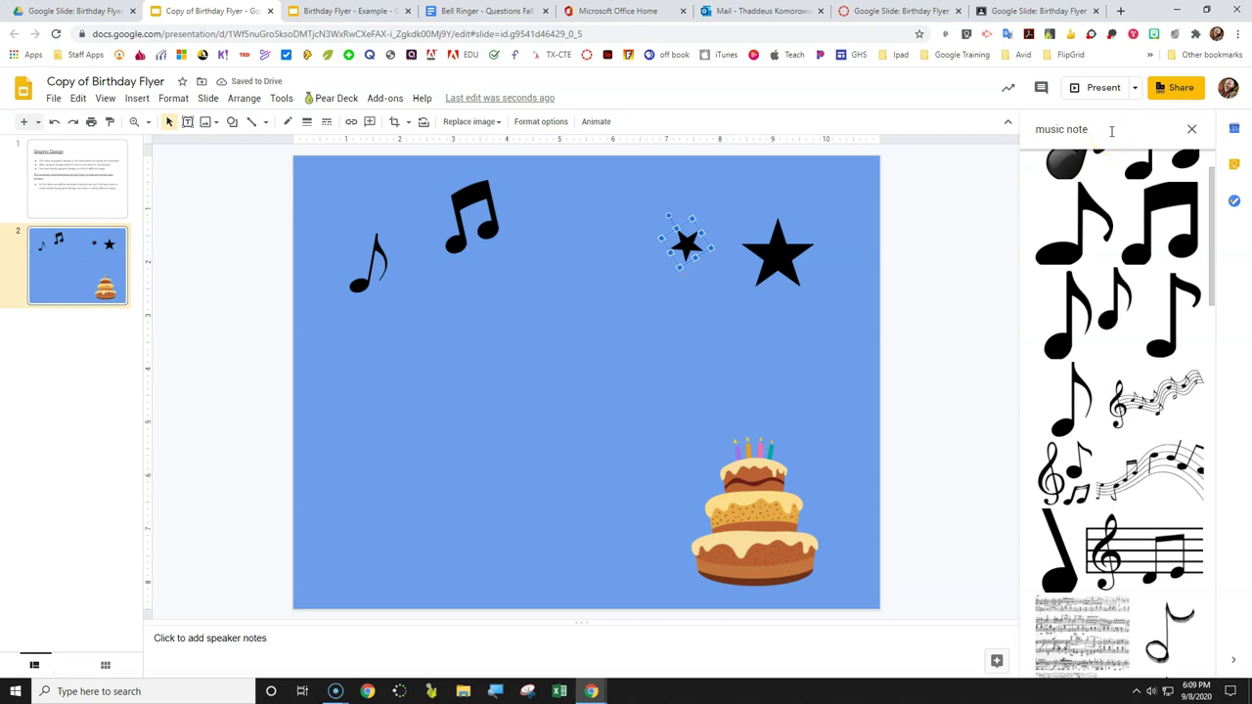
# Check the banner in the example flyer and search the web images for "pennant banner" in the flyer copy.
pyautogui.click(343, 11)
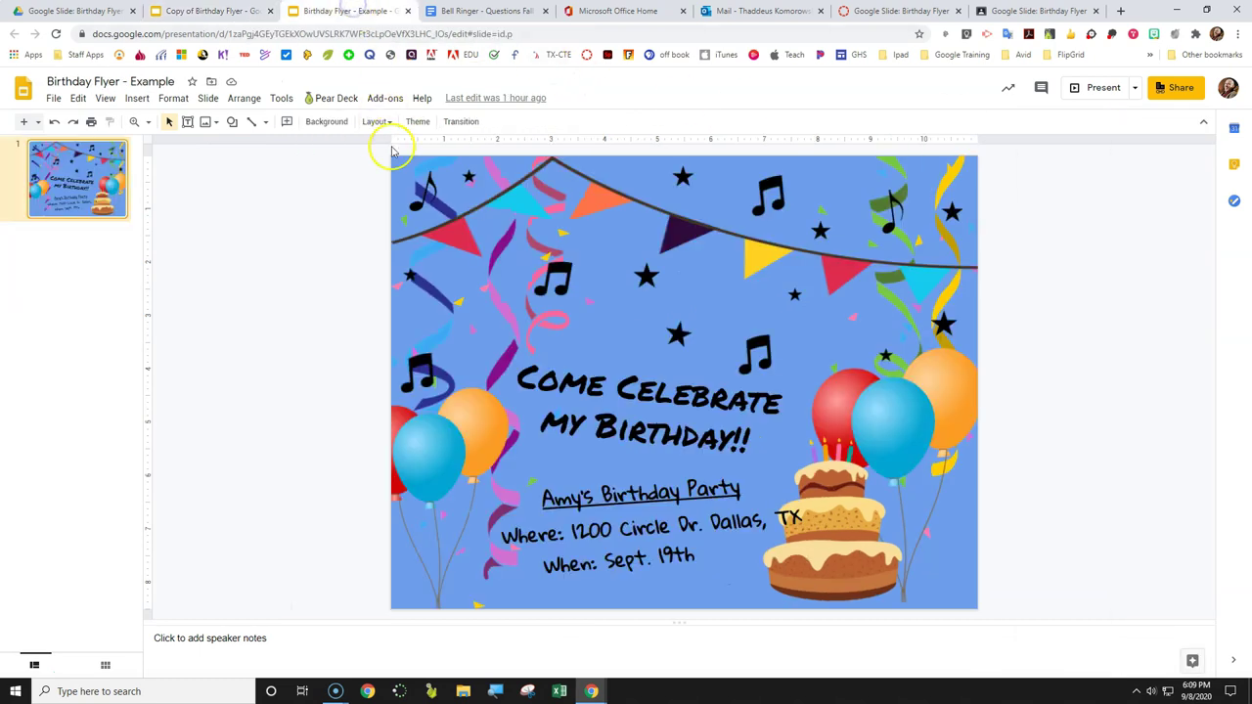
pyautogui.click(227, 11)
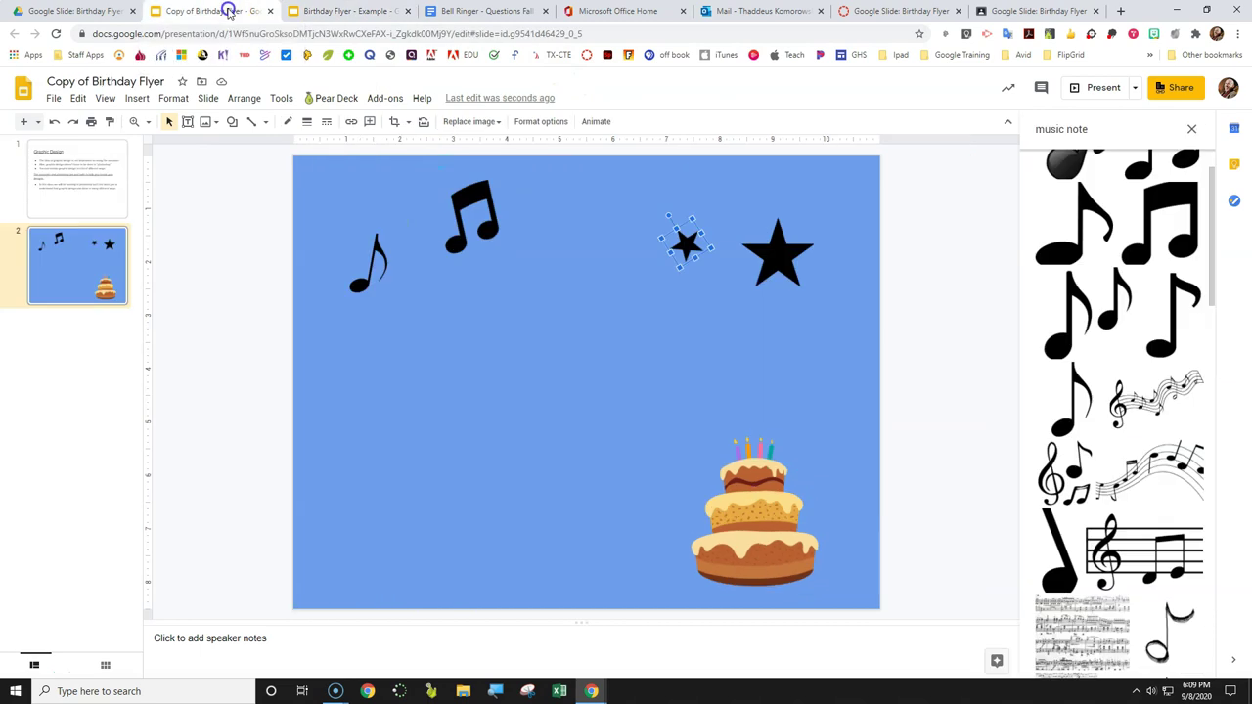
pyautogui.click(1105, 135)
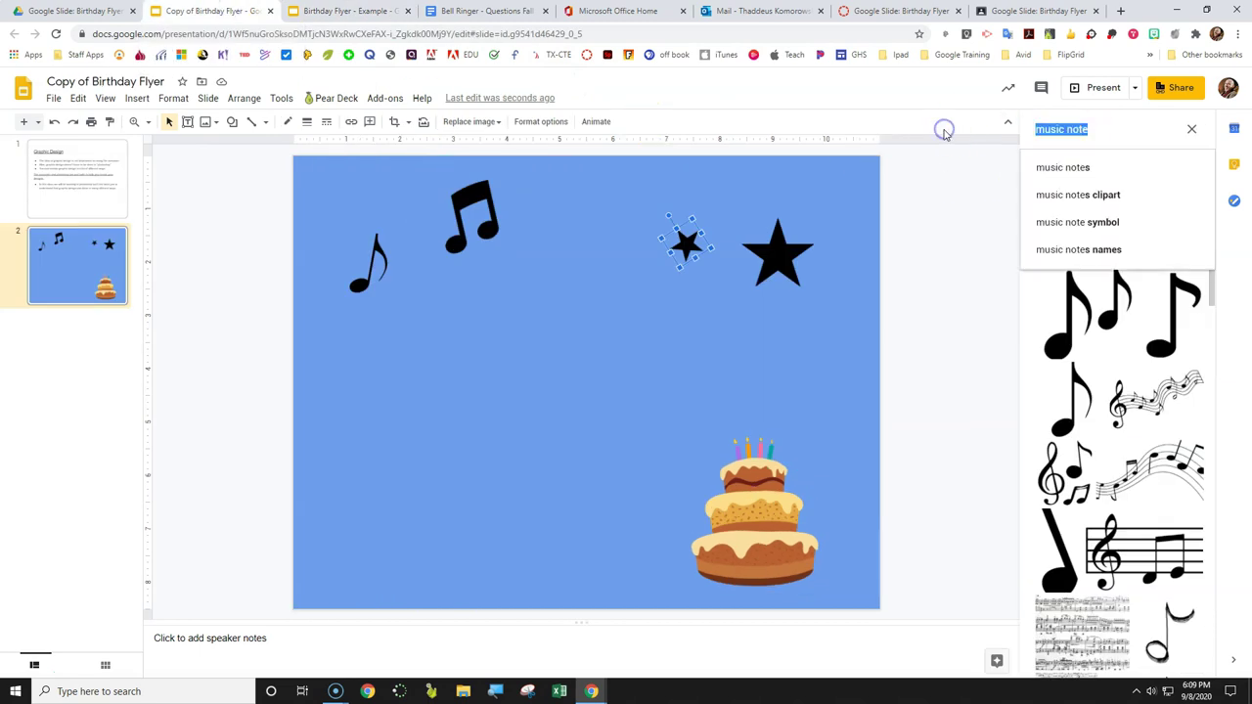
pyautogui.write('pen')
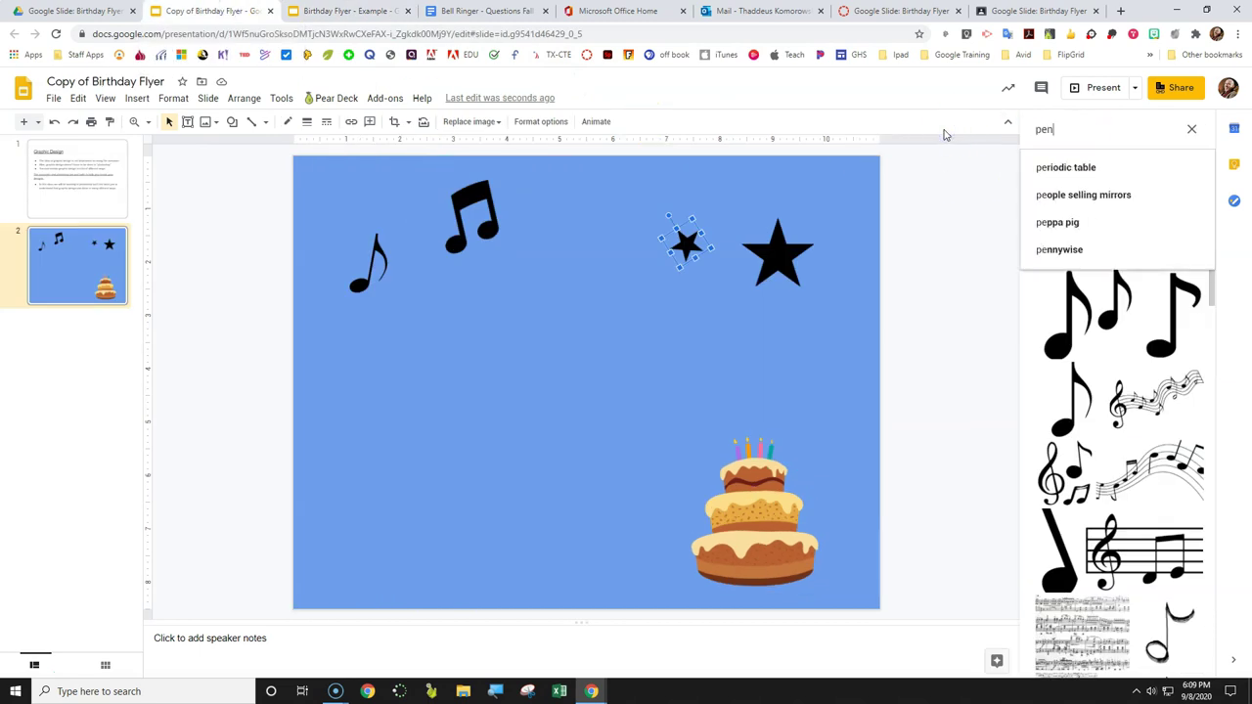
pyautogui.write('ann')
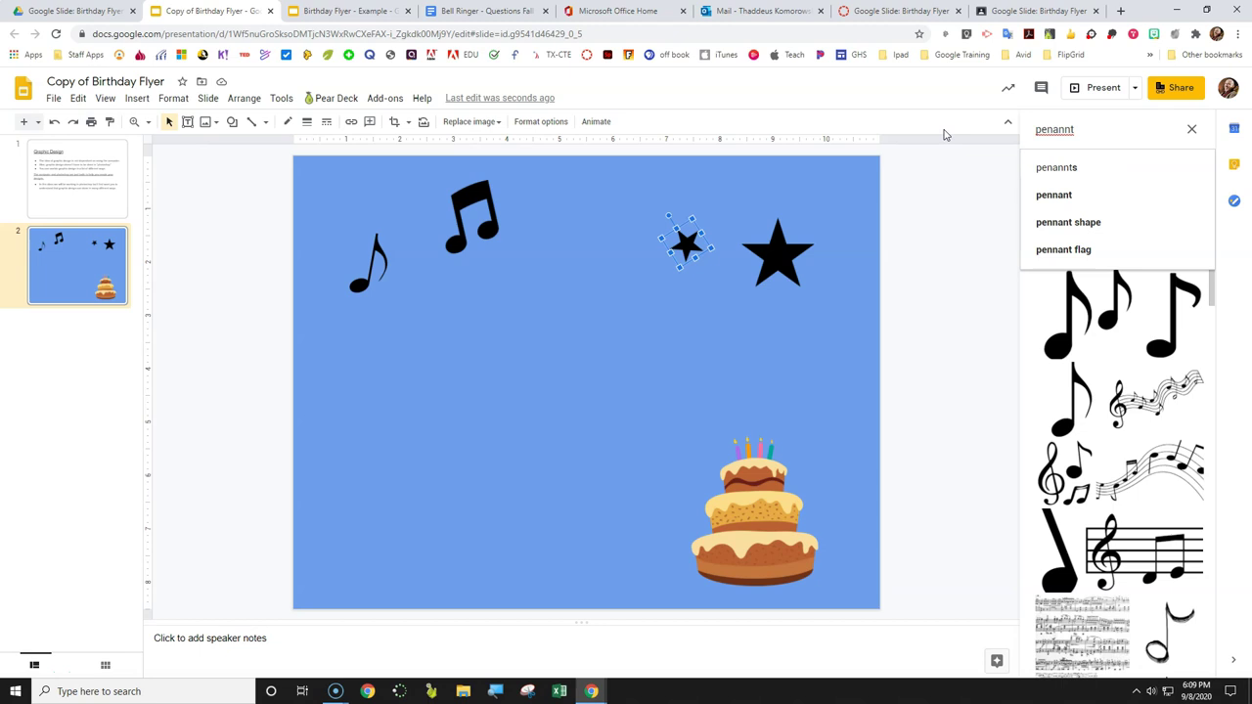
pyautogui.write('t banner')
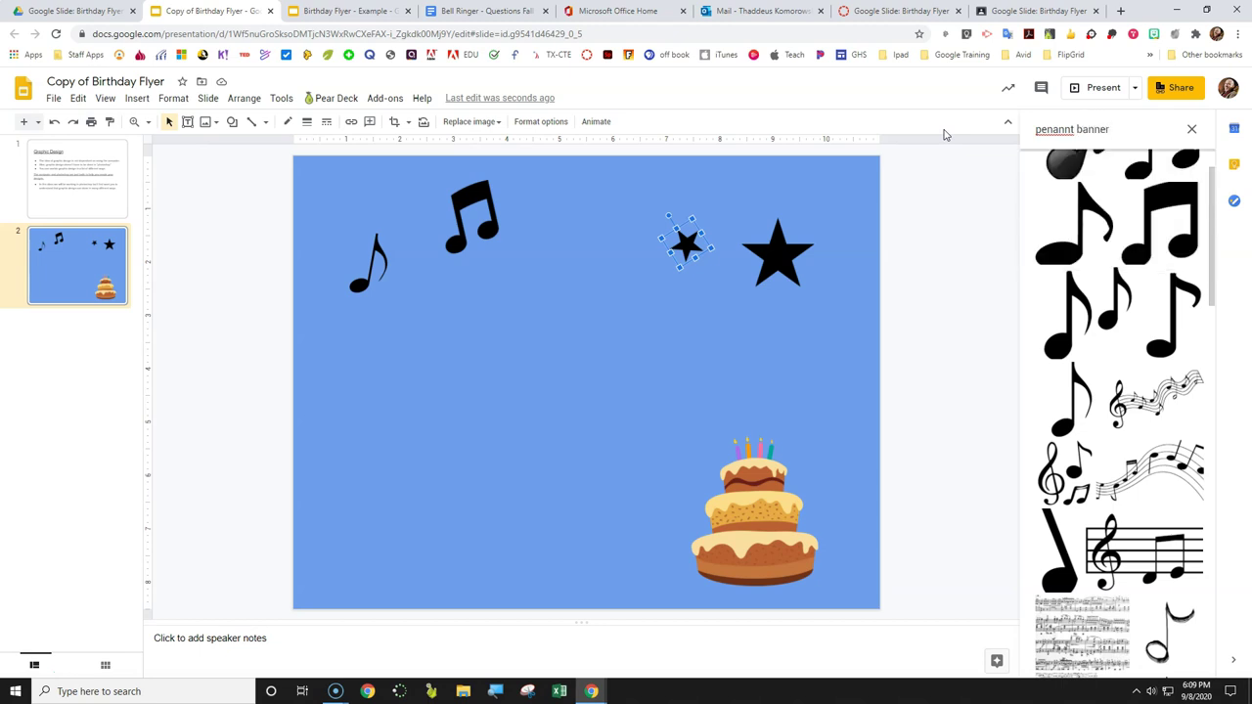
pyautogui.rightClick(1052, 133)
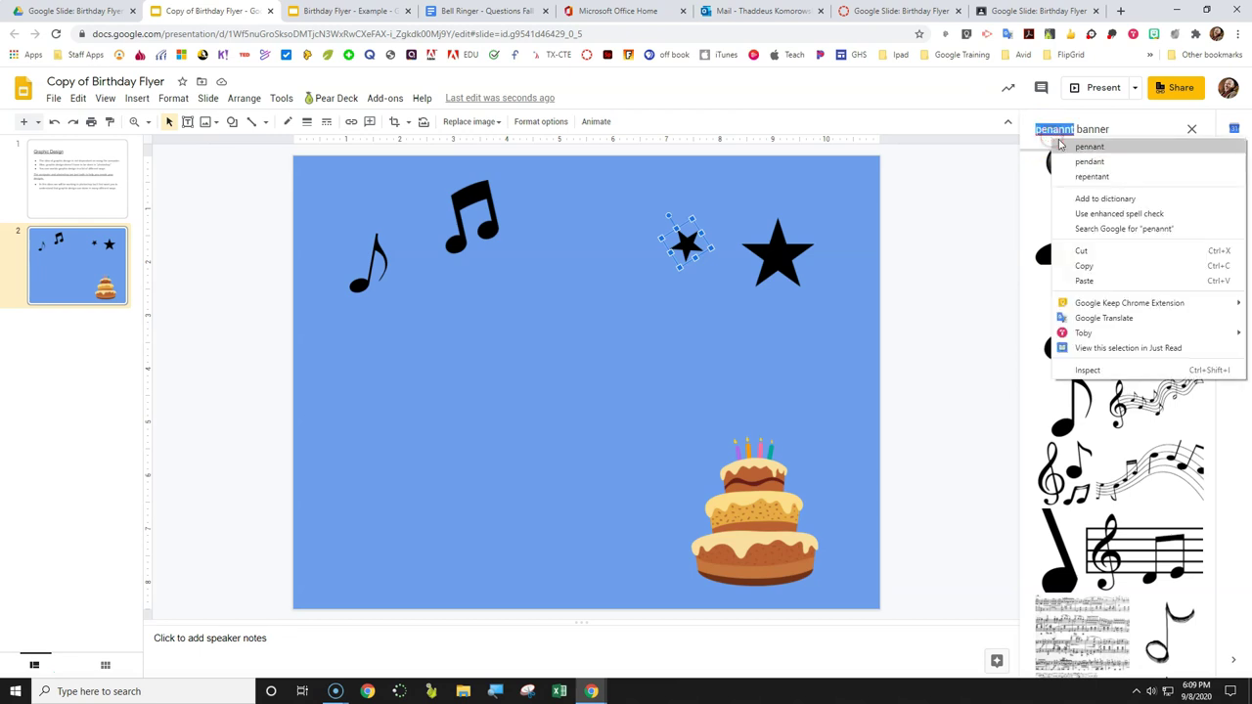
pyautogui.click(1071, 147)
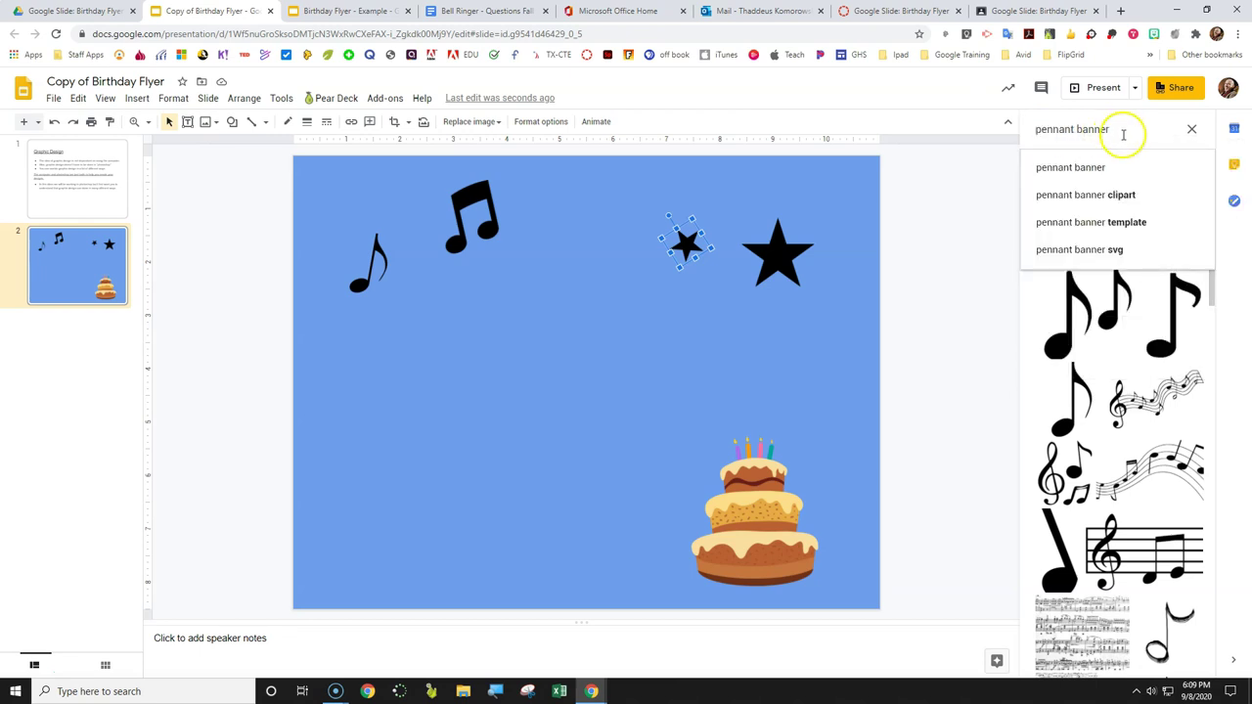
pyautogui.click(1096, 165)
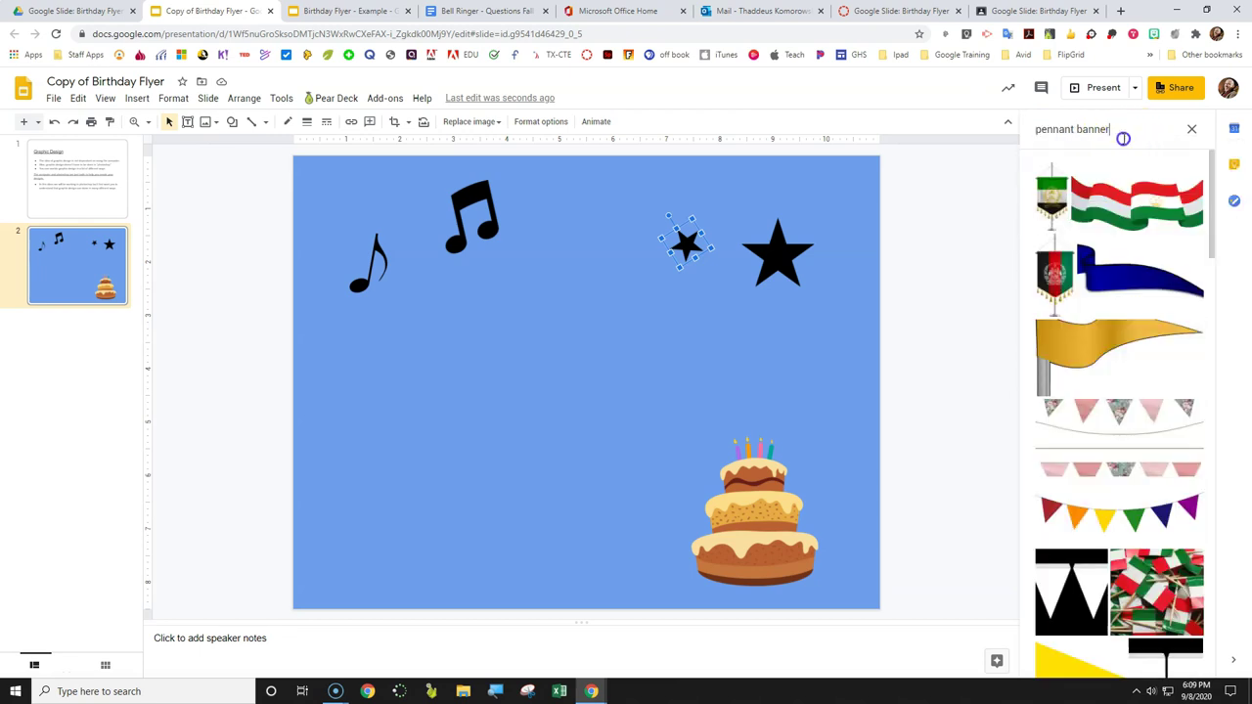
# Refine the image search to "pennant banner clipart" and insert the peaked multicoloured pennant string about 5.2 inches wide on the slide's left side.
pyautogui.click(1123, 137)
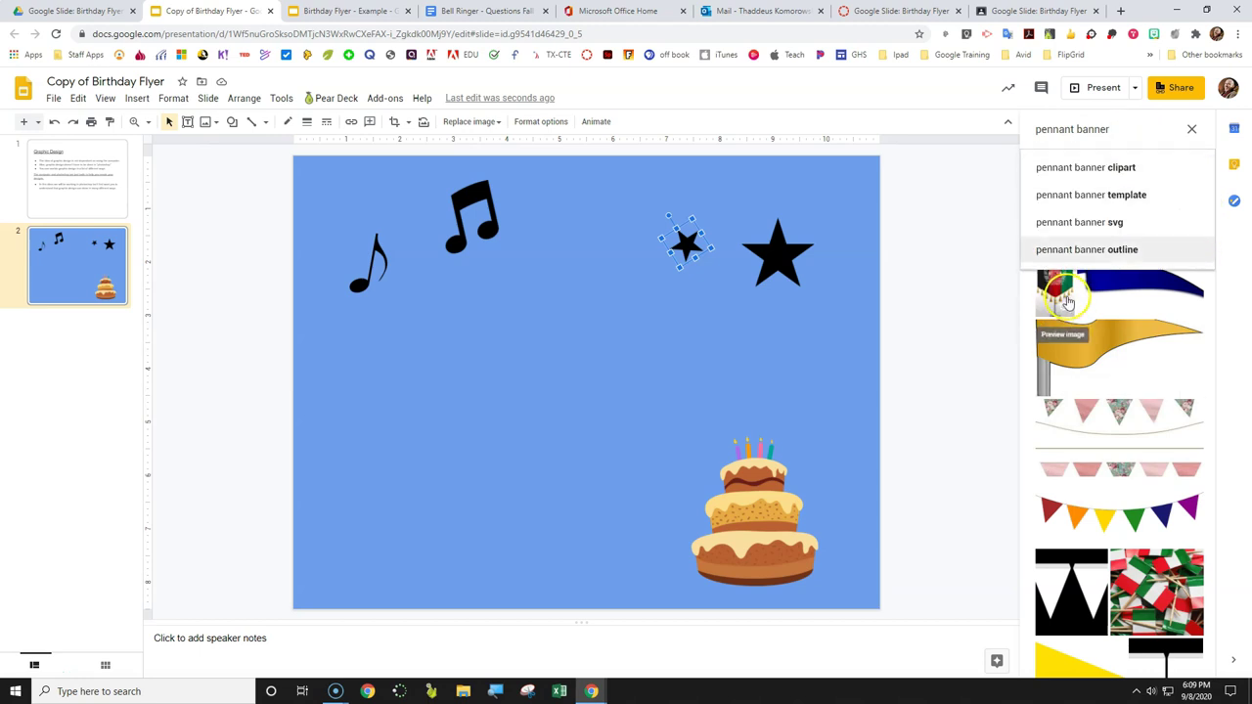
pyautogui.click(1130, 167)
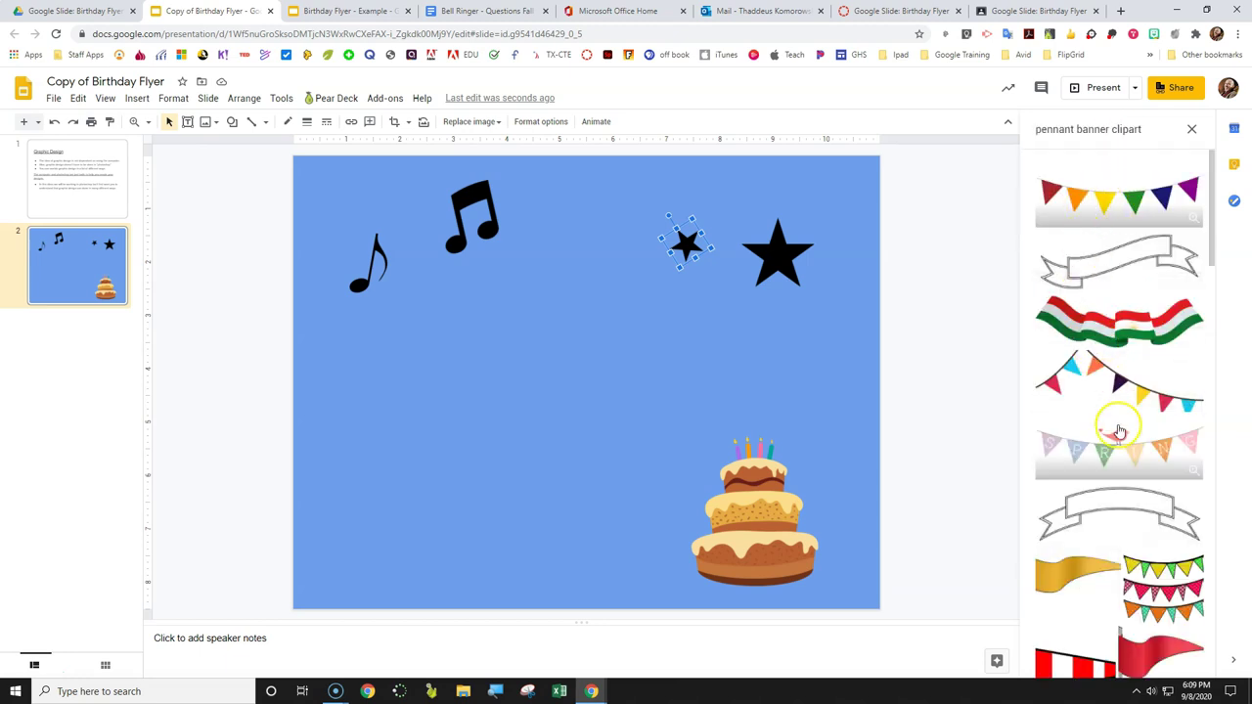
pyautogui.moveTo(1118, 392); pyautogui.dragTo(463, 228)
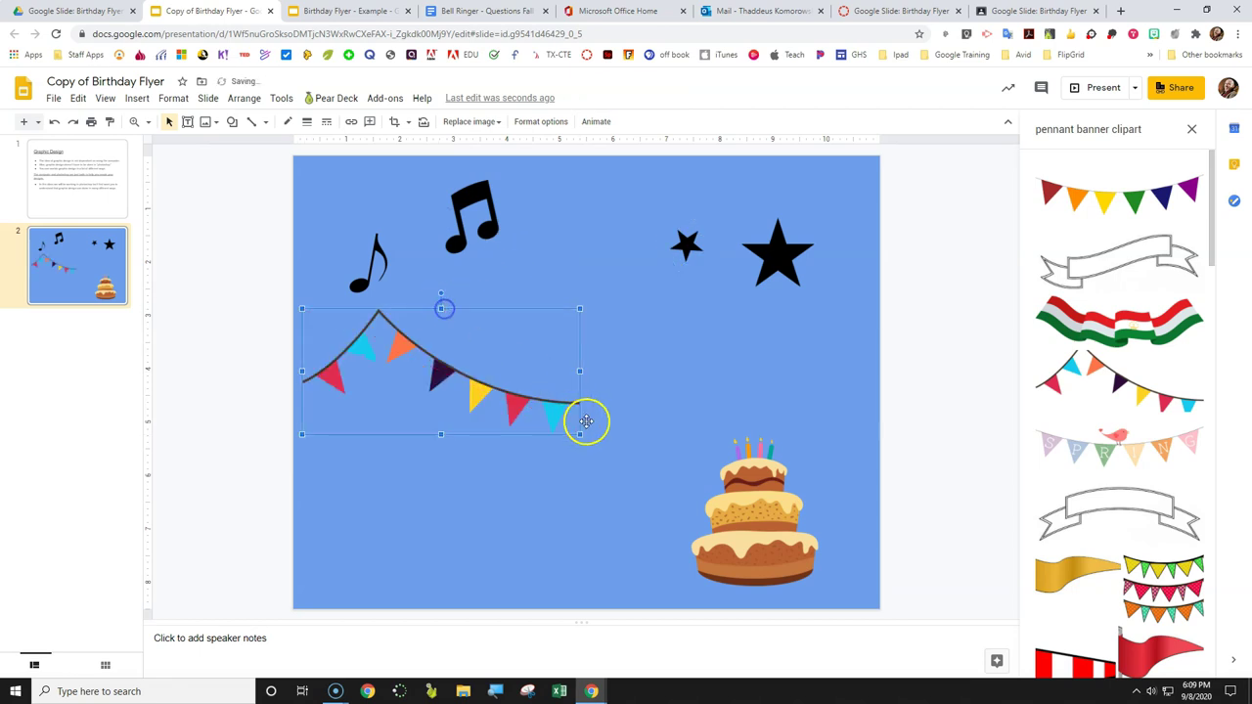
# Stretch the pennant string across the slide's full width along the top edge, making it about 11 inches wide and 3.8 inches tall.
pyautogui.moveTo(580, 435); pyautogui.dragTo(673, 493)
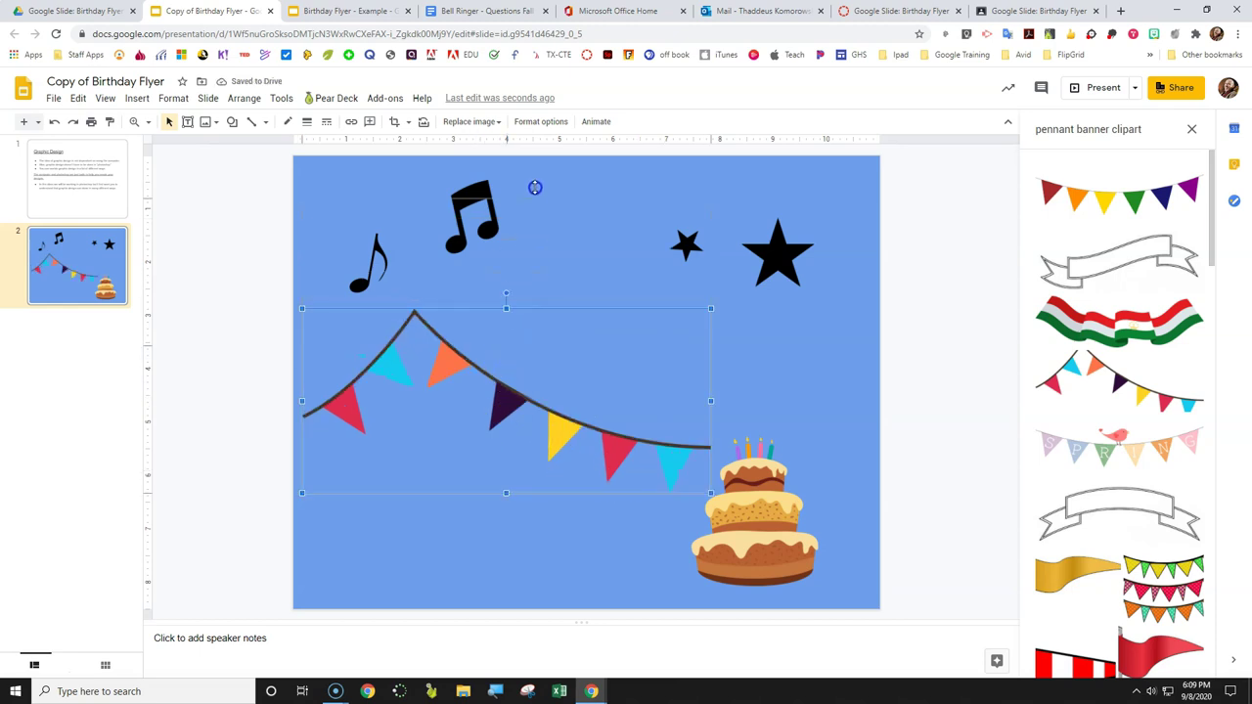
pyautogui.moveTo(541, 158); pyautogui.dragTo(538, 156)
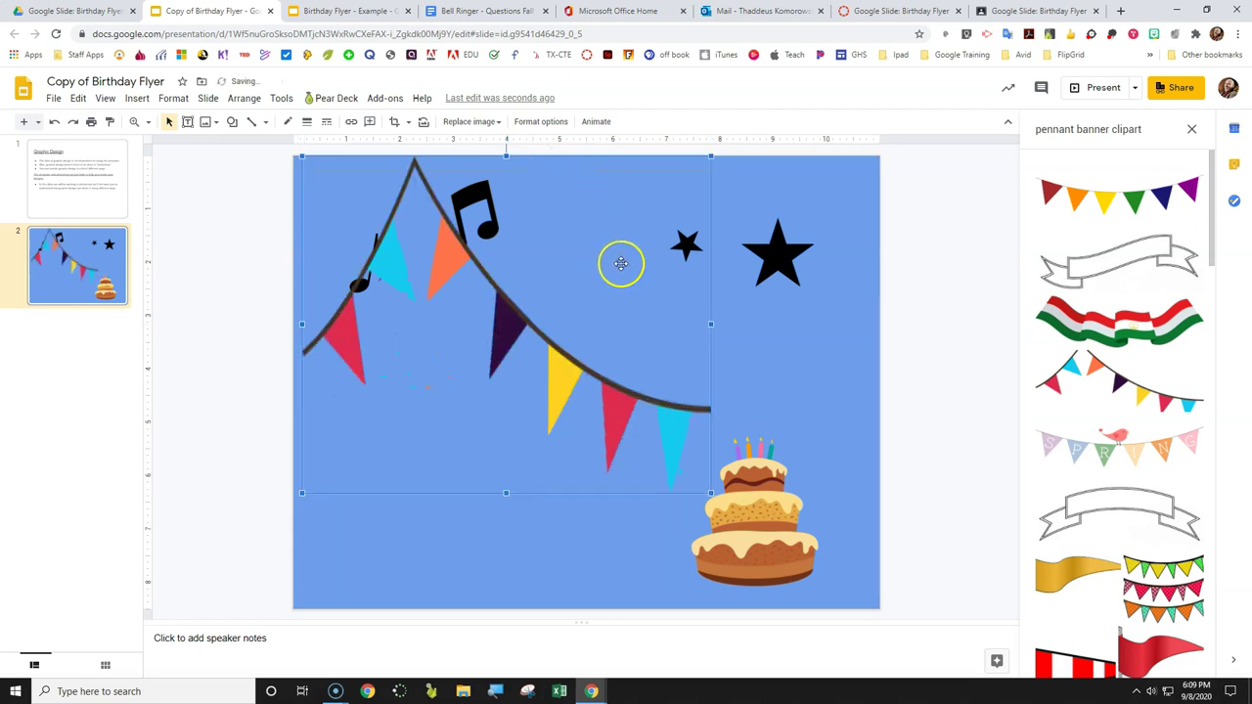
pyautogui.moveTo(711, 325); pyautogui.dragTo(881, 300)
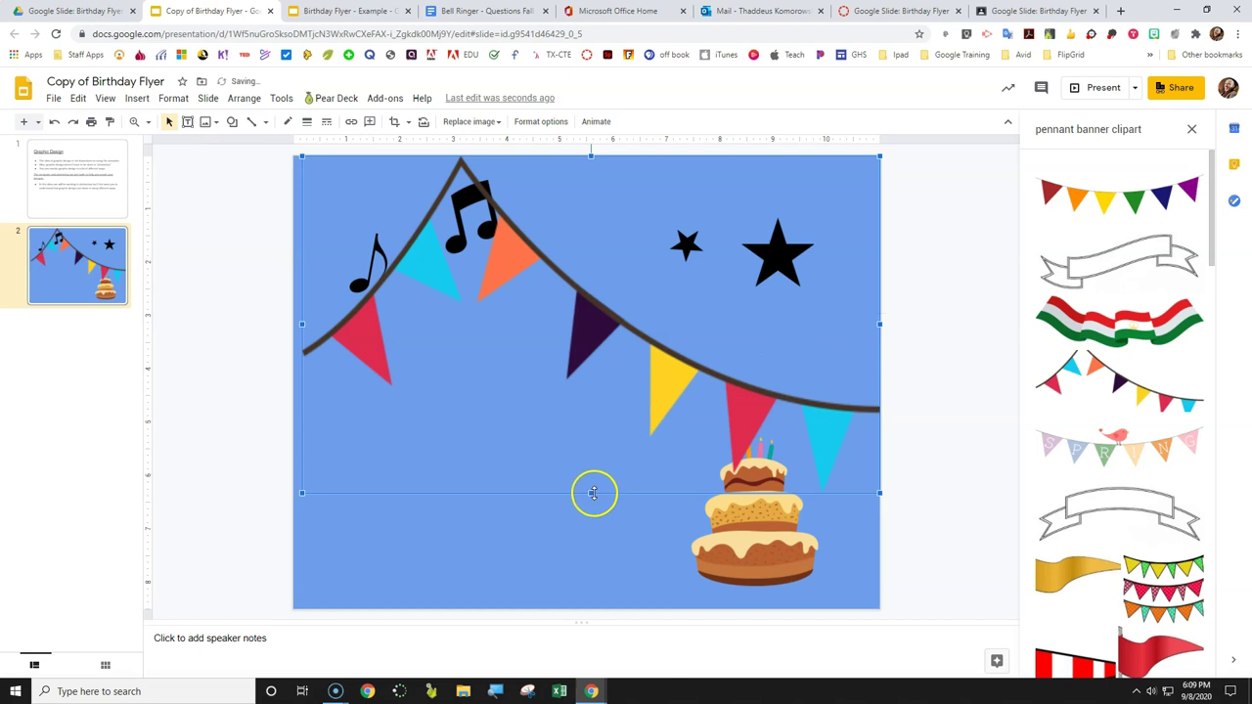
pyautogui.moveTo(592, 493); pyautogui.dragTo(586, 359)
pyautogui.click(388, 315)
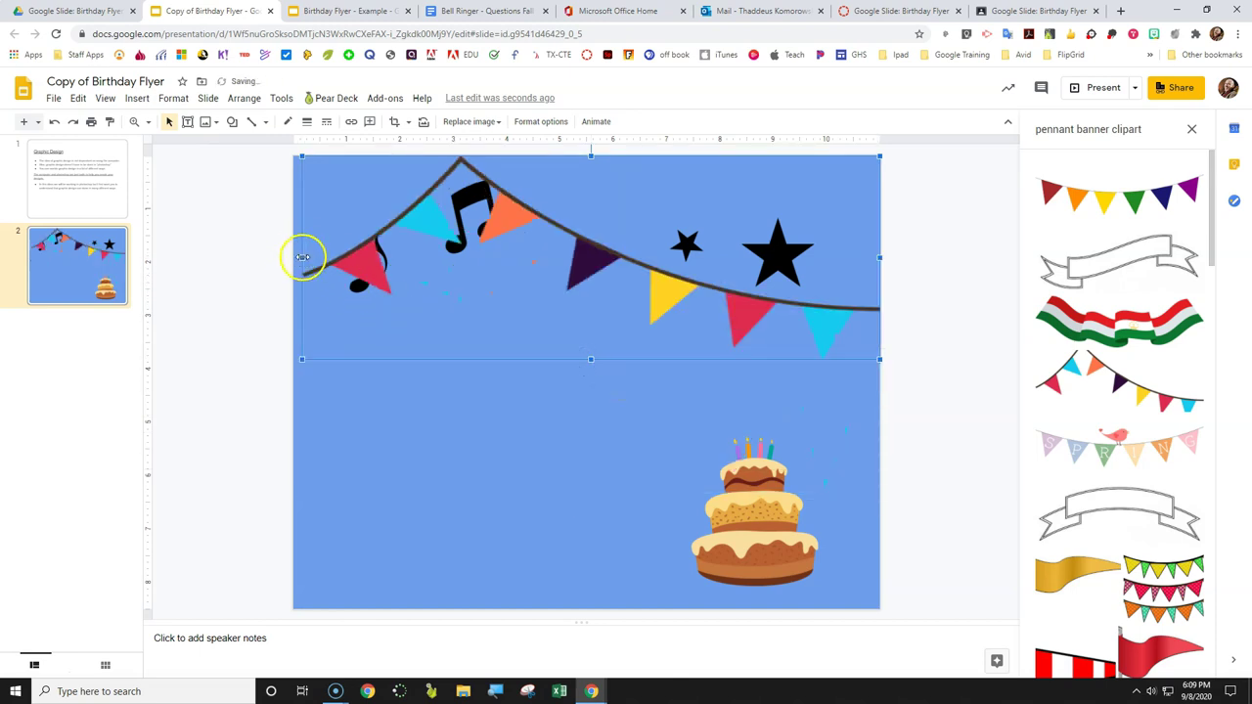
pyautogui.moveTo(293, 258); pyautogui.dragTo(294, 258)
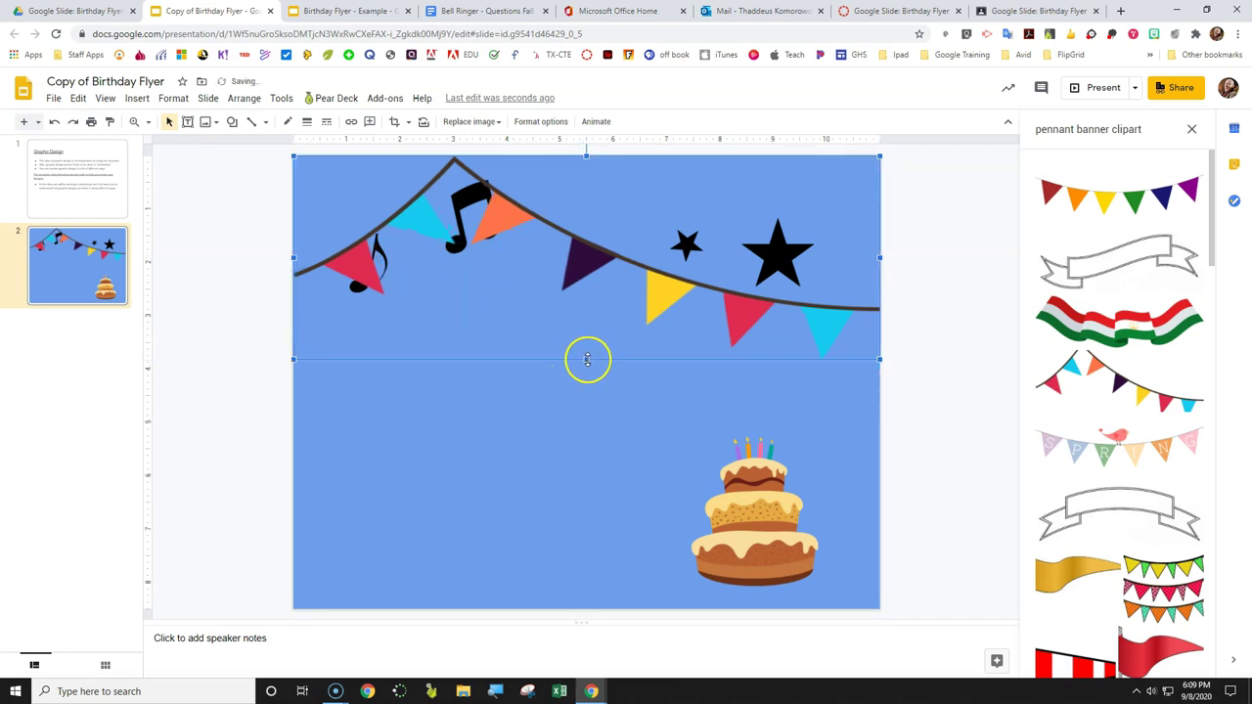
pyautogui.moveTo(588, 355); pyautogui.dragTo(586, 351)
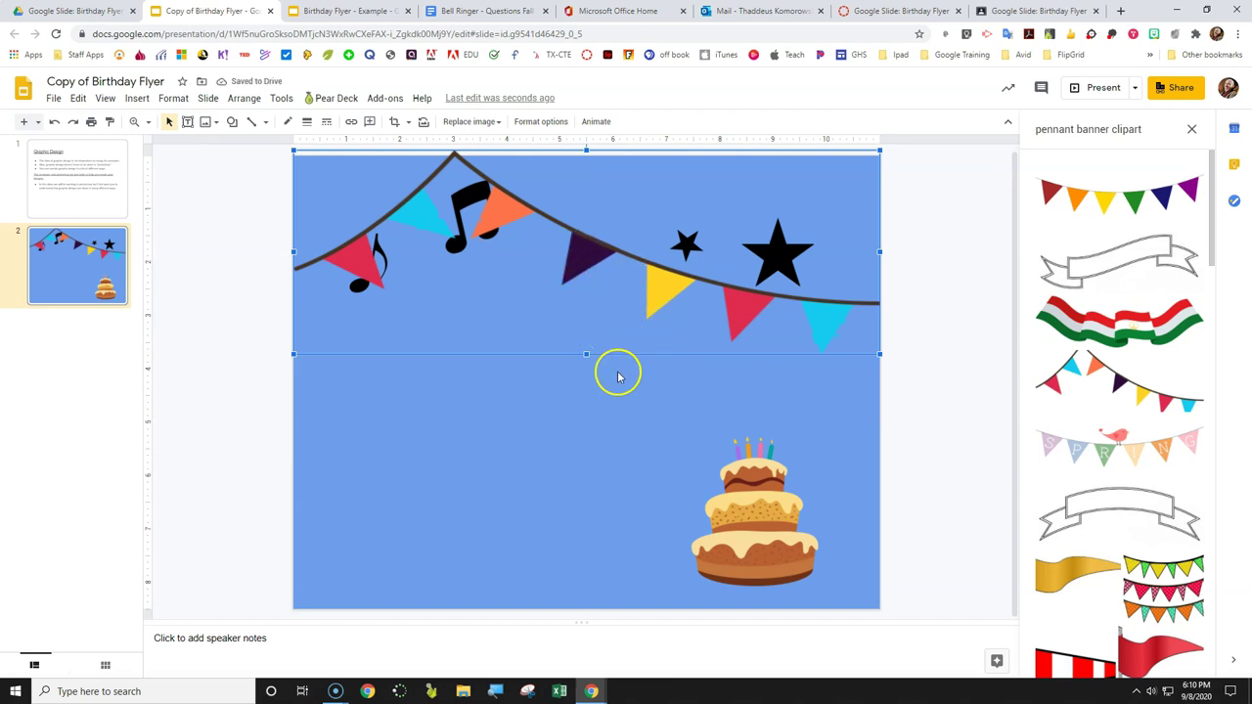
# Send the pennant string to the back, behind the music notes and stars.
pyautogui.rightClick(515, 215)
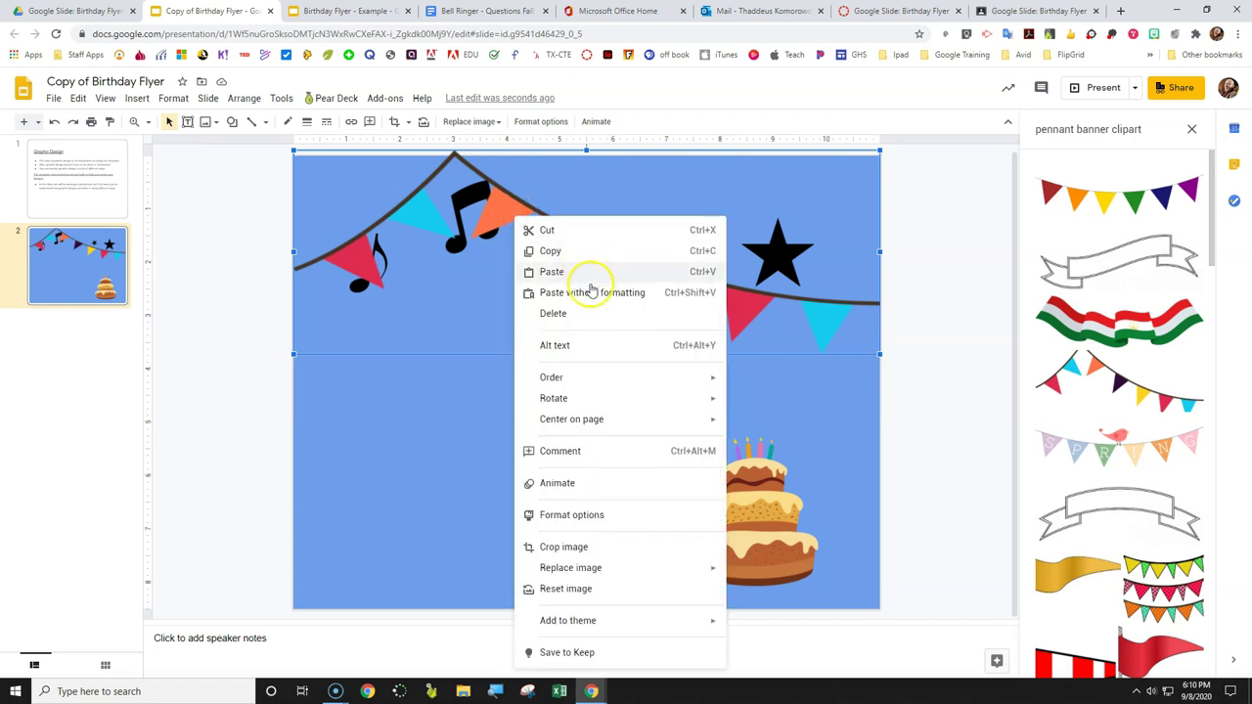
pyautogui.moveTo(609, 381)
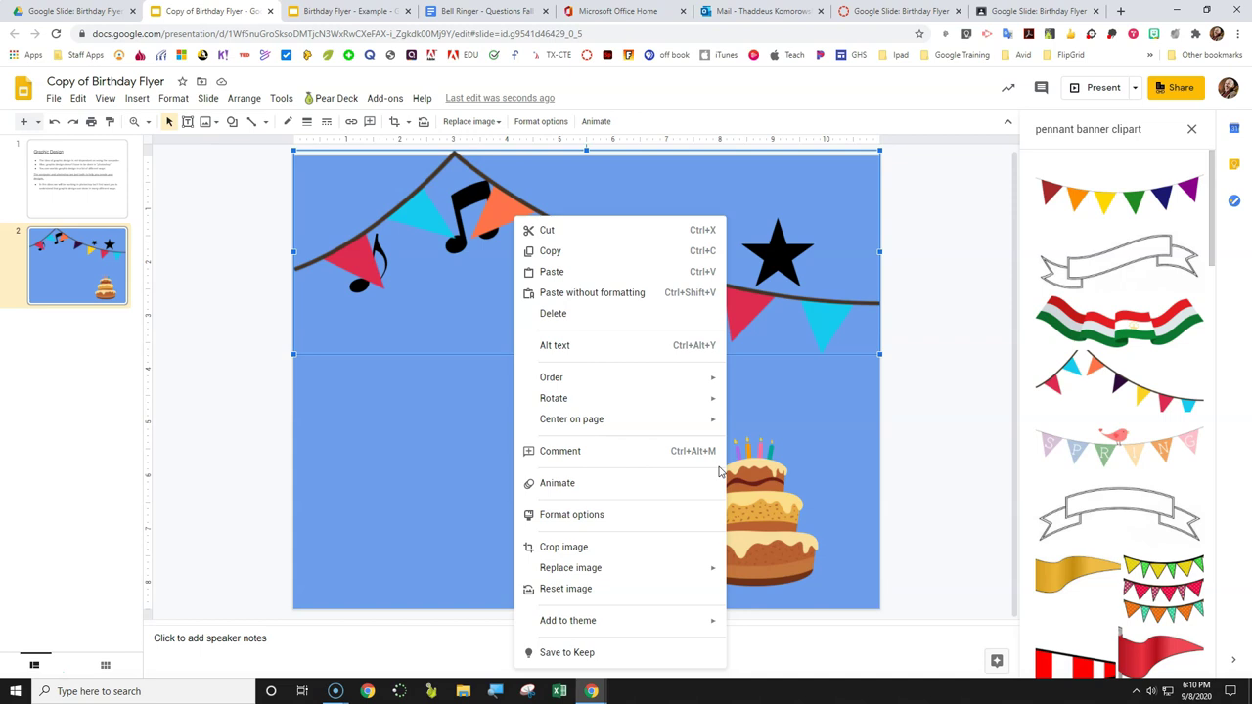
pyautogui.moveTo(665, 379)
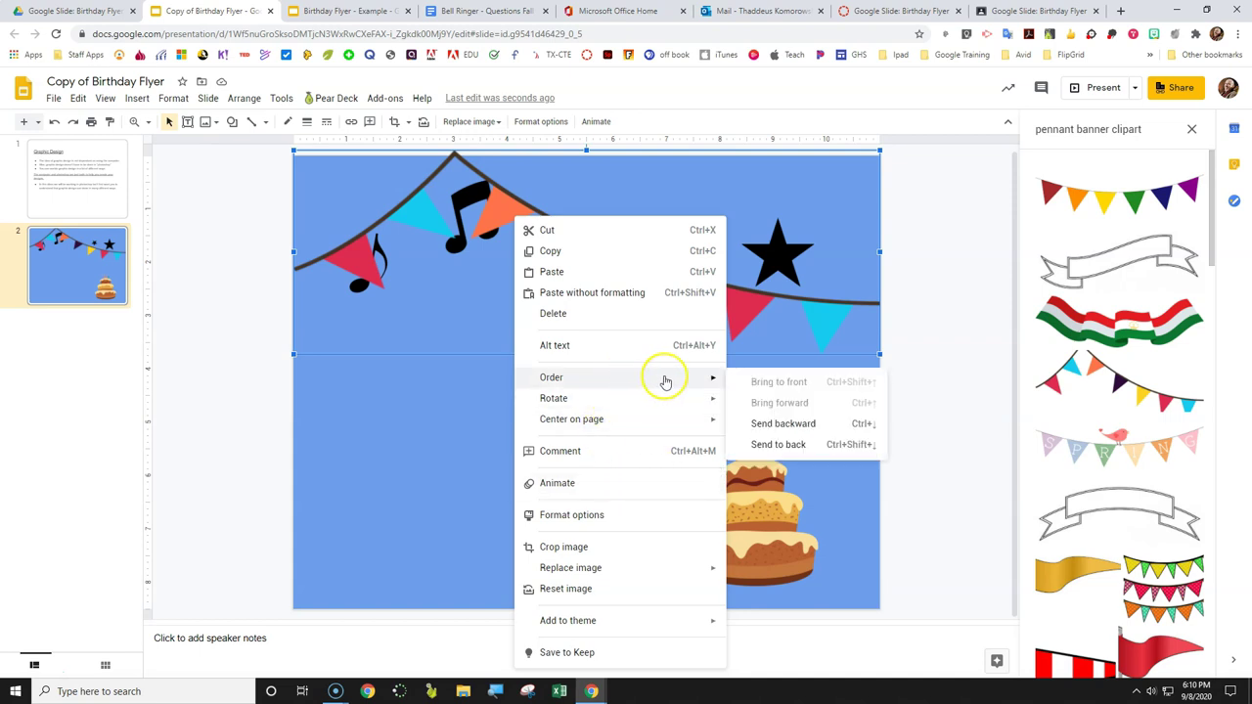
pyautogui.click(797, 446)
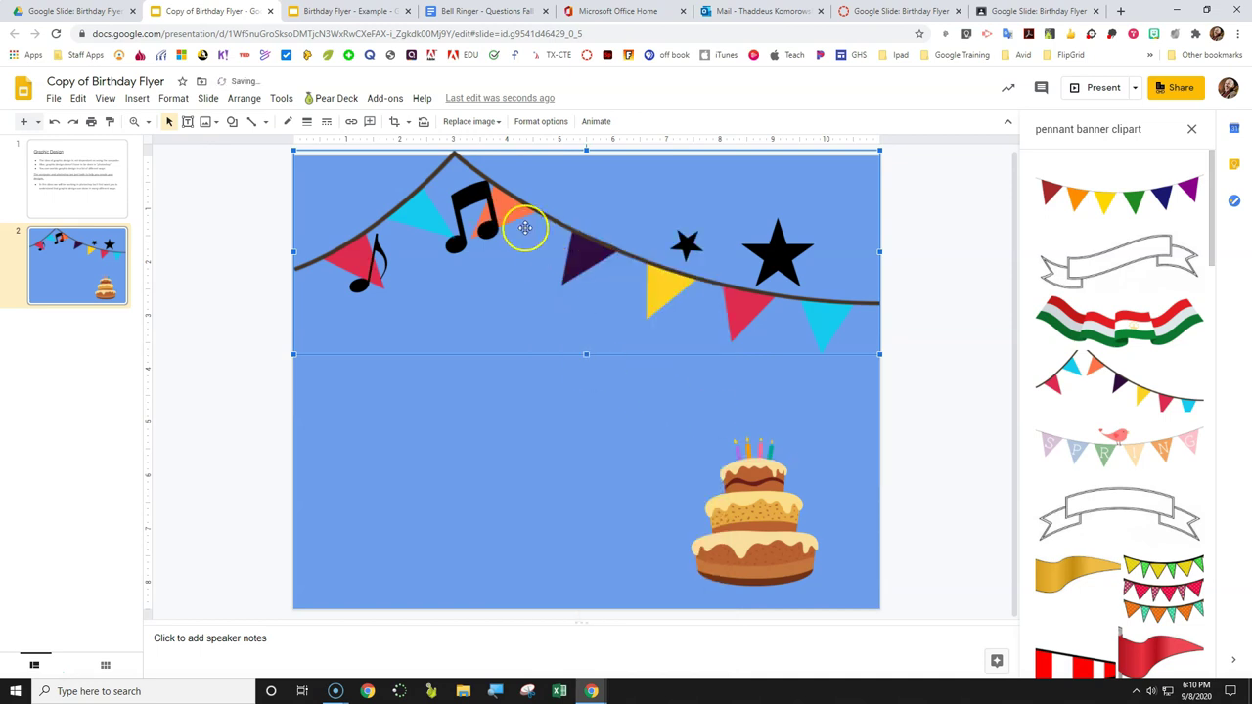
# Move the double music note down so it sits just below the orange pennant.
pyautogui.click(487, 227)
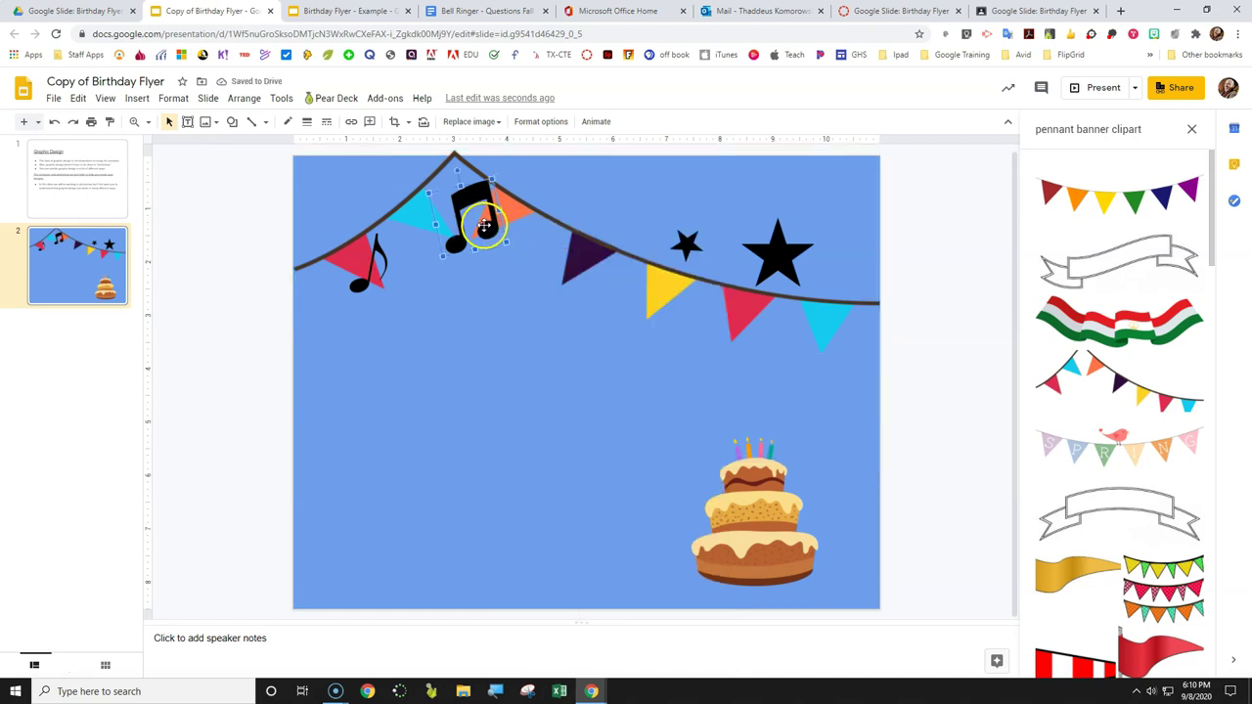
pyautogui.moveTo(532, 262); pyautogui.dragTo(575, 298)
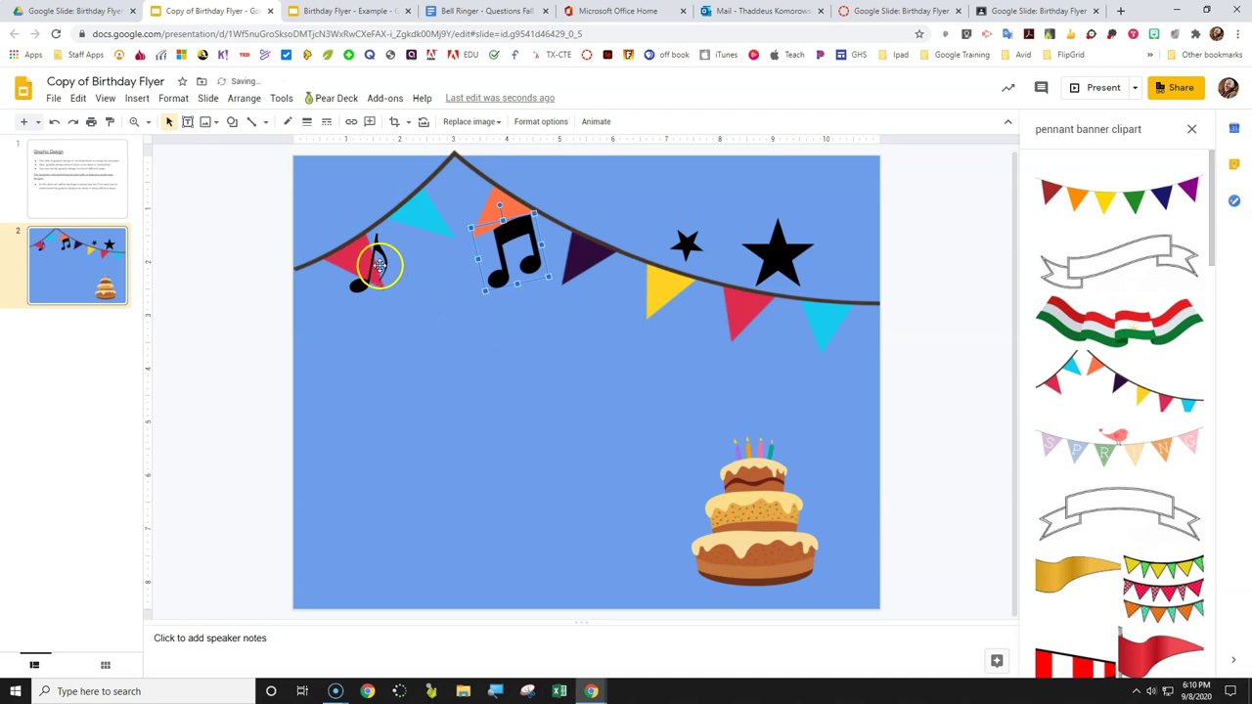
pyautogui.click(523, 203)
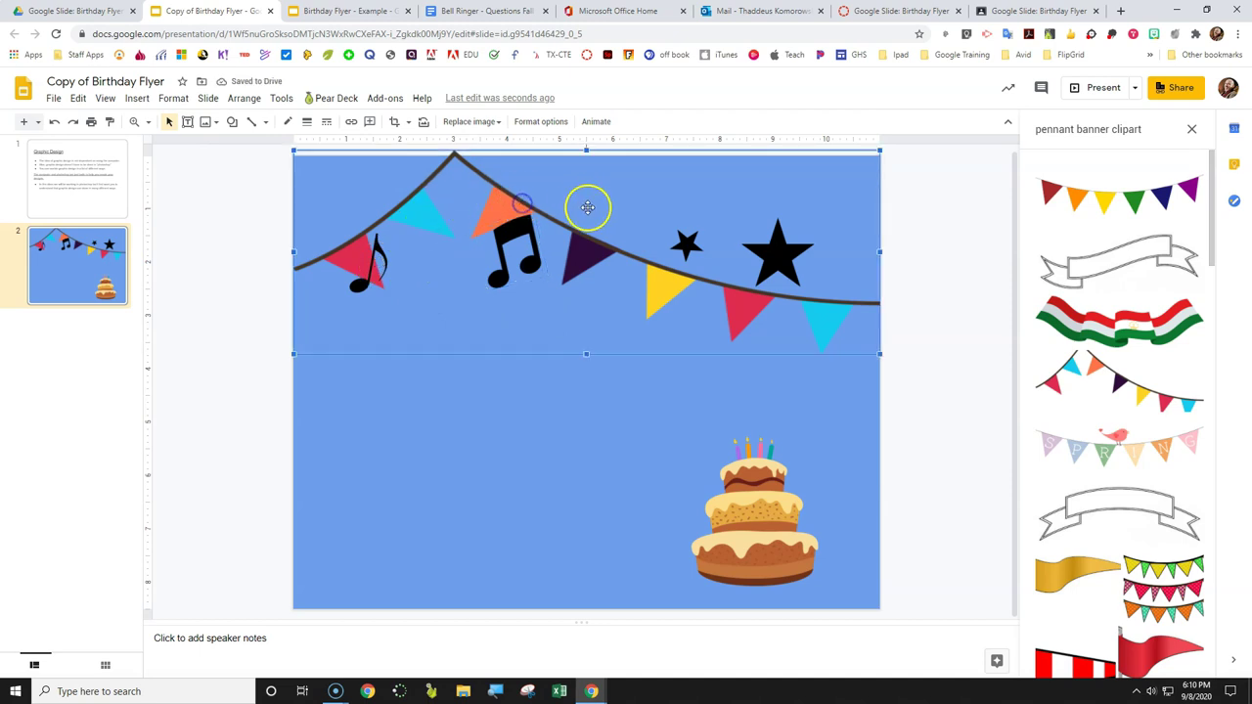
pyautogui.click(527, 255)
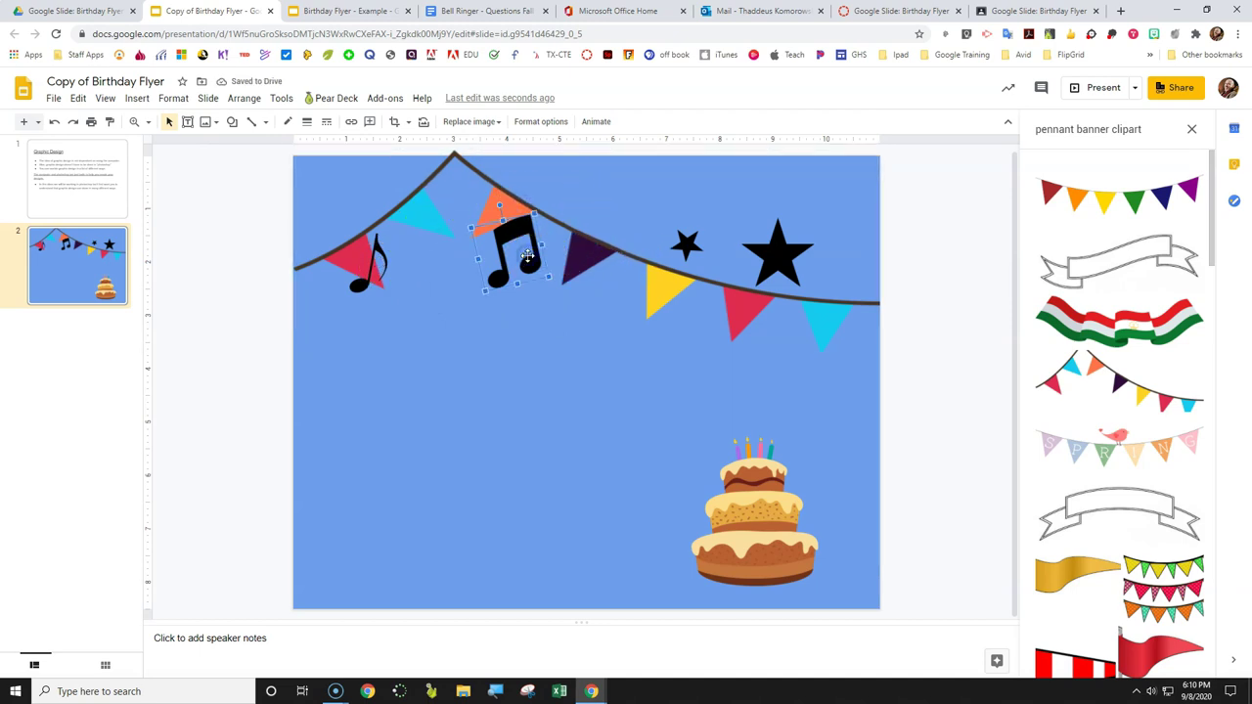
pyautogui.moveTo(509, 287); pyautogui.dragTo(487, 313)
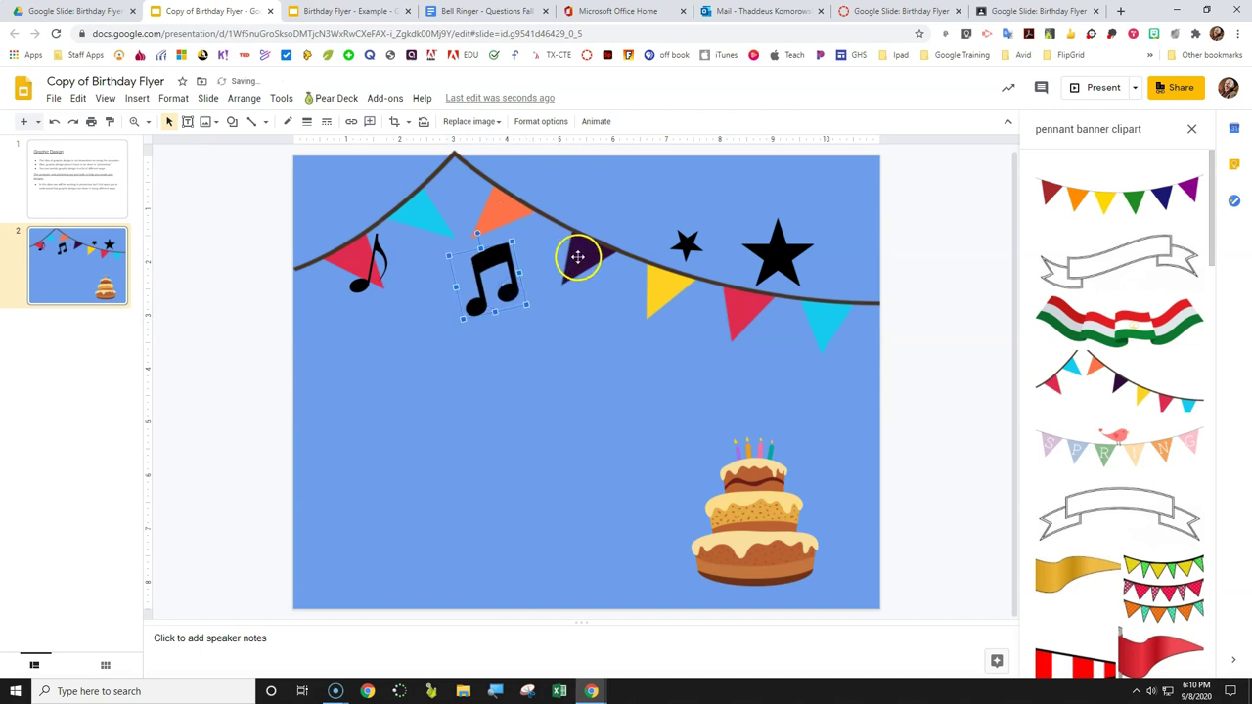
# Bring the pennant string to the front, over the music notes and stars.
pyautogui.rightClick(580, 262)
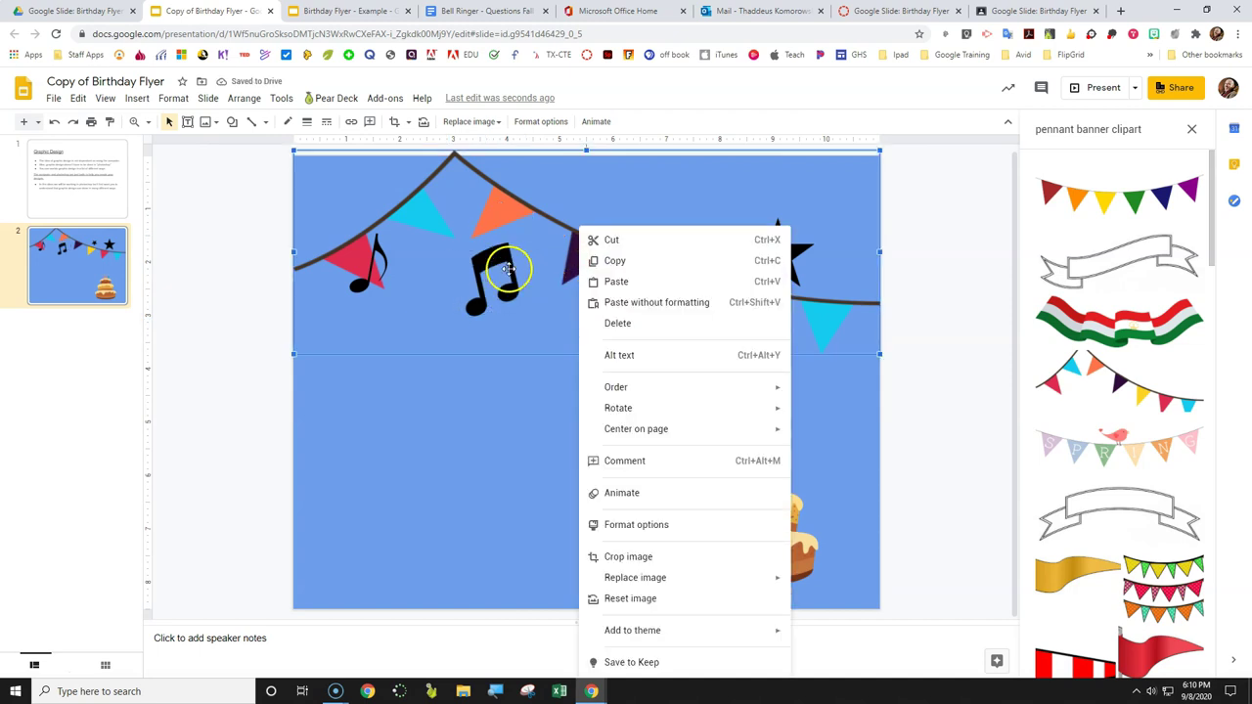
pyautogui.click(643, 389)
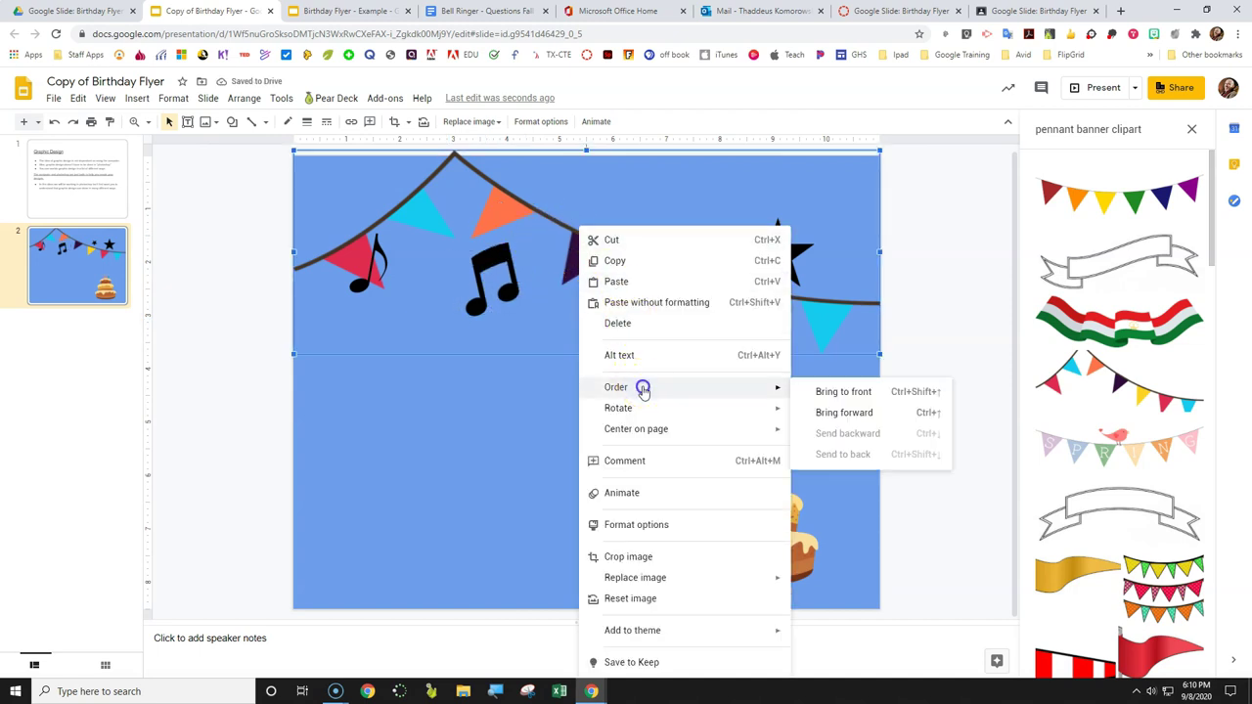
pyautogui.click(837, 391)
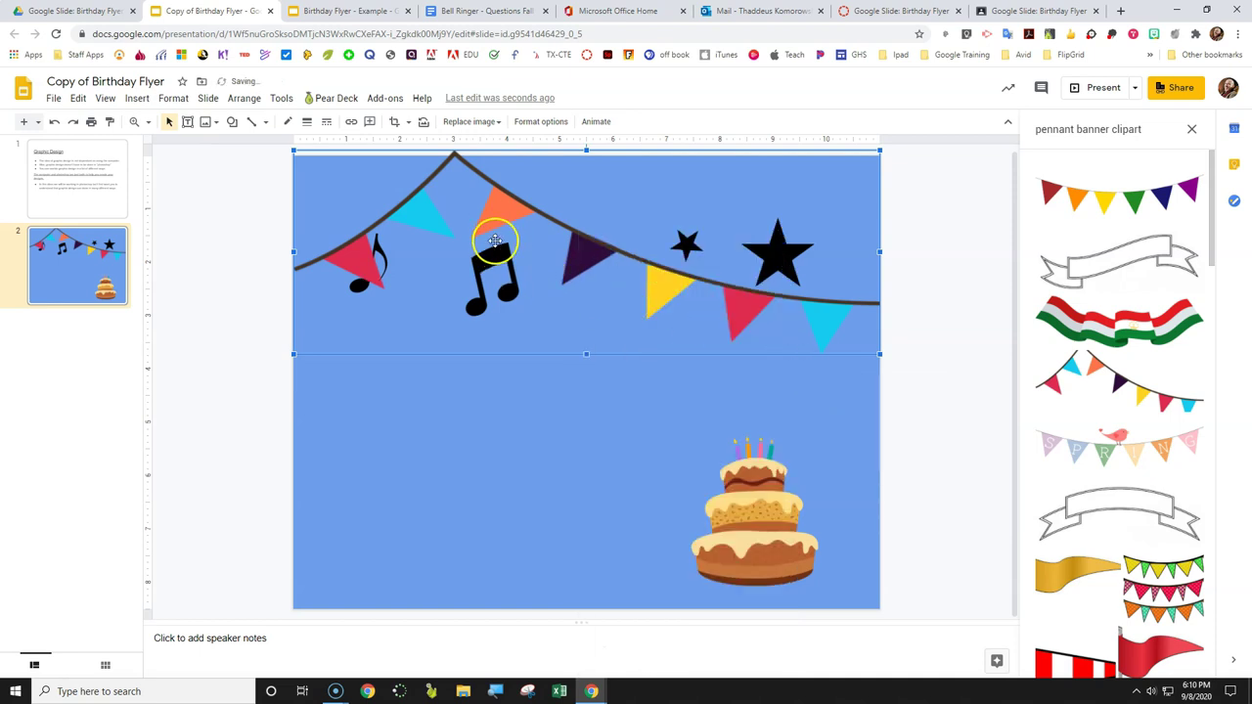
pyautogui.click(592, 233)
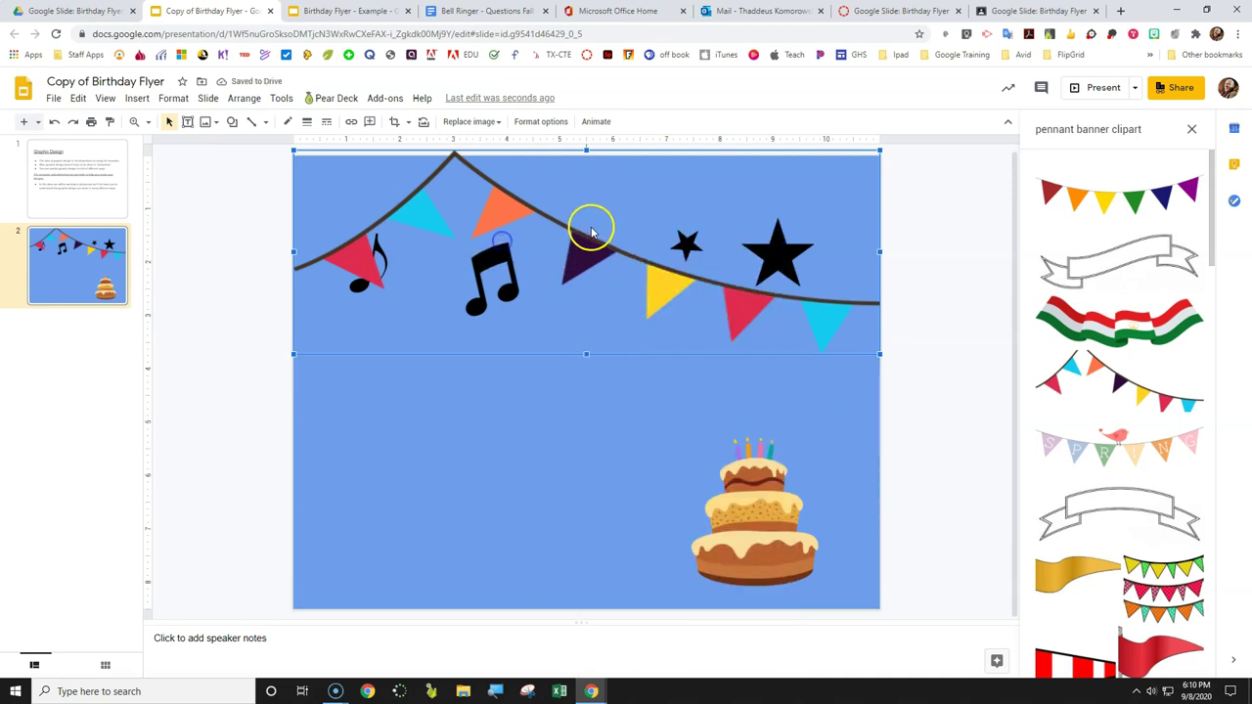
pyautogui.click(496, 205)
# Align the pennant string's upper edge with the top of the slide and send the string to the back.
pyautogui.click(581, 152)
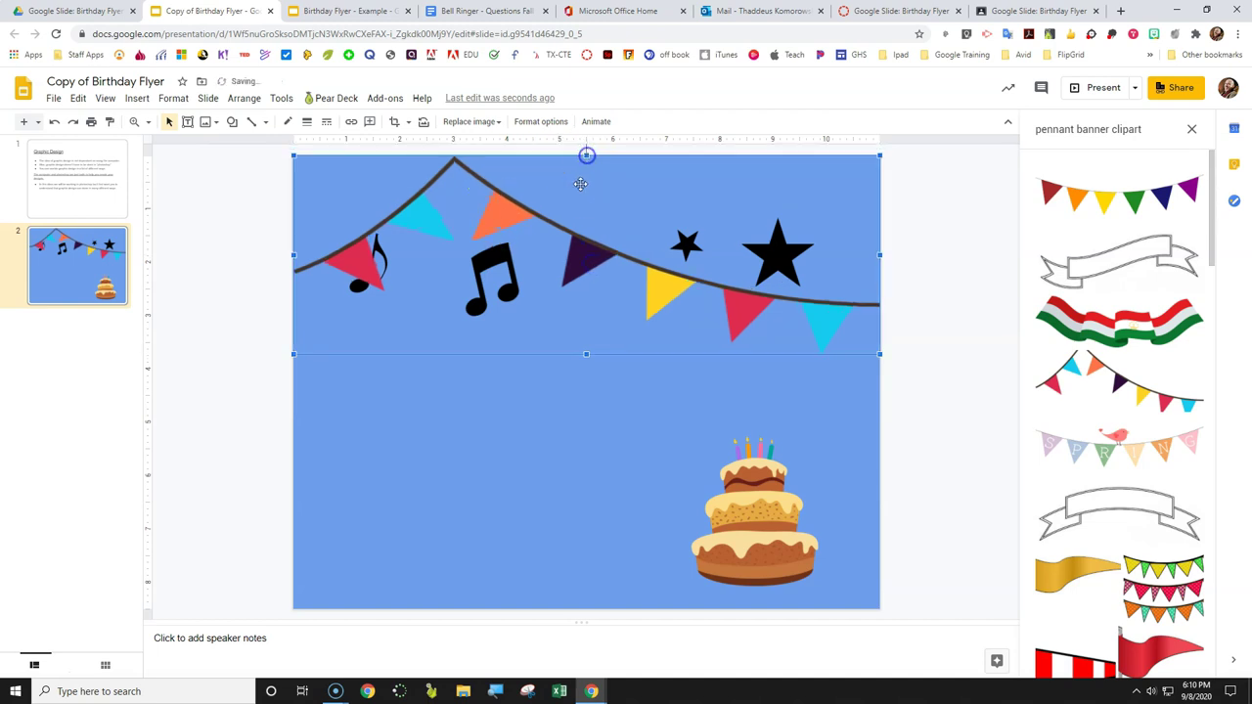
pyautogui.rightClick(584, 232)
pyautogui.moveTo(737, 386)
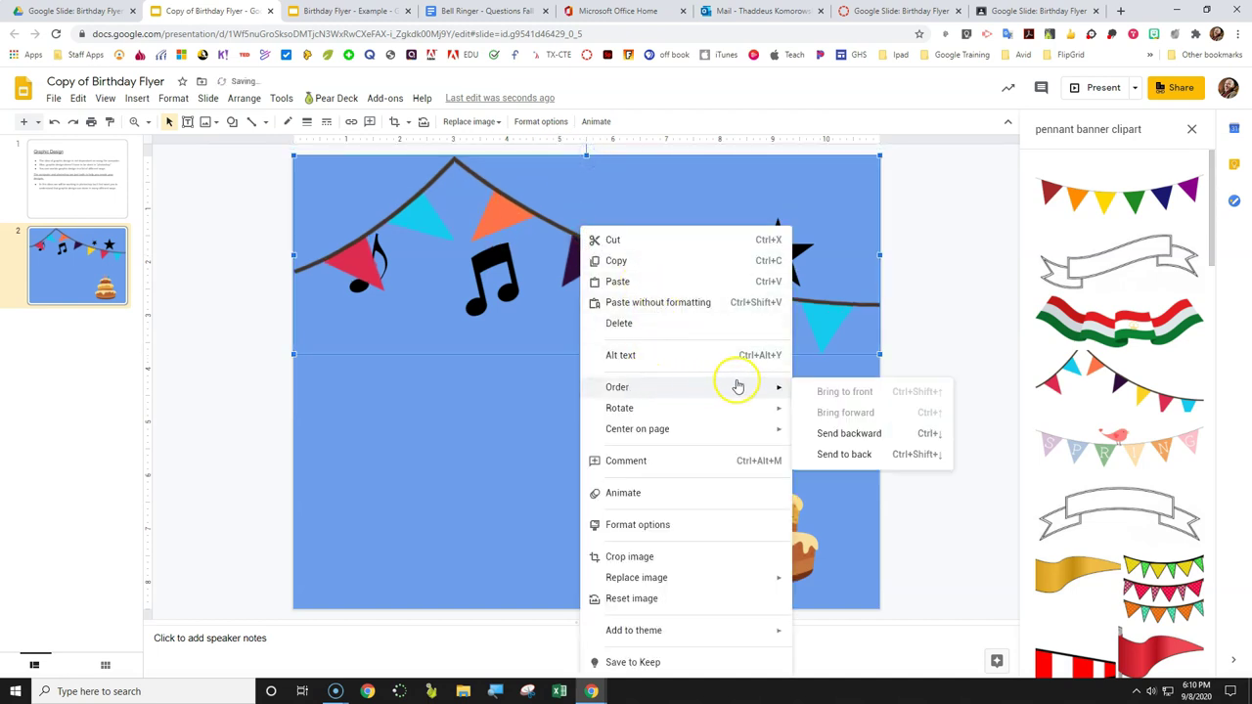
pyautogui.click(845, 456)
# Place the double music note just below the gap between the light-blue and orange pennants.
pyautogui.click(492, 274)
pyautogui.moveTo(476, 337); pyautogui.dragTo(472, 404)
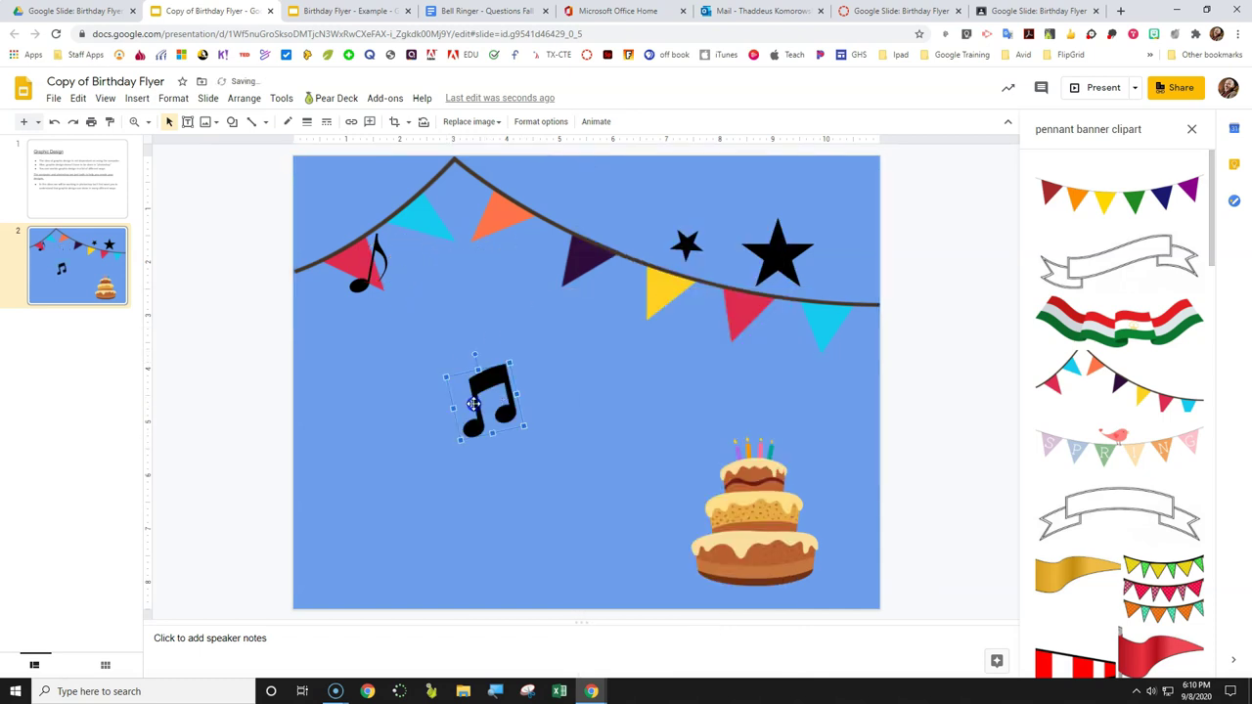
pyautogui.click(565, 247)
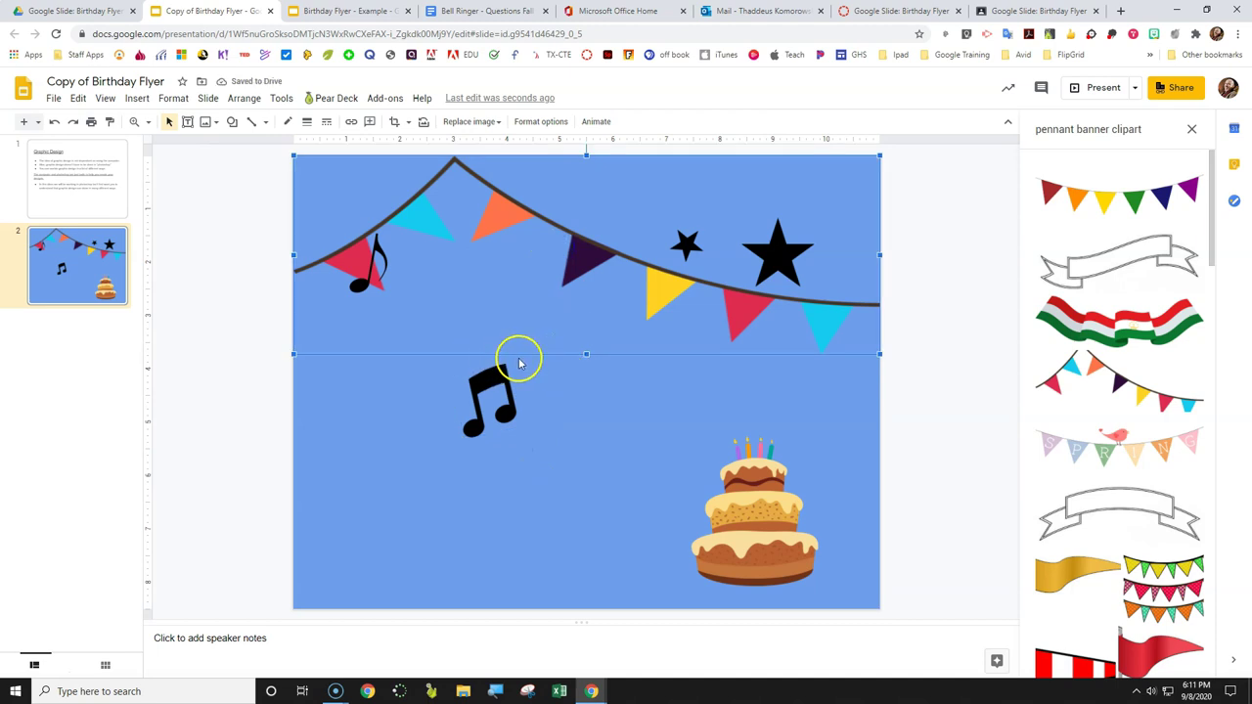
pyautogui.click(544, 305)
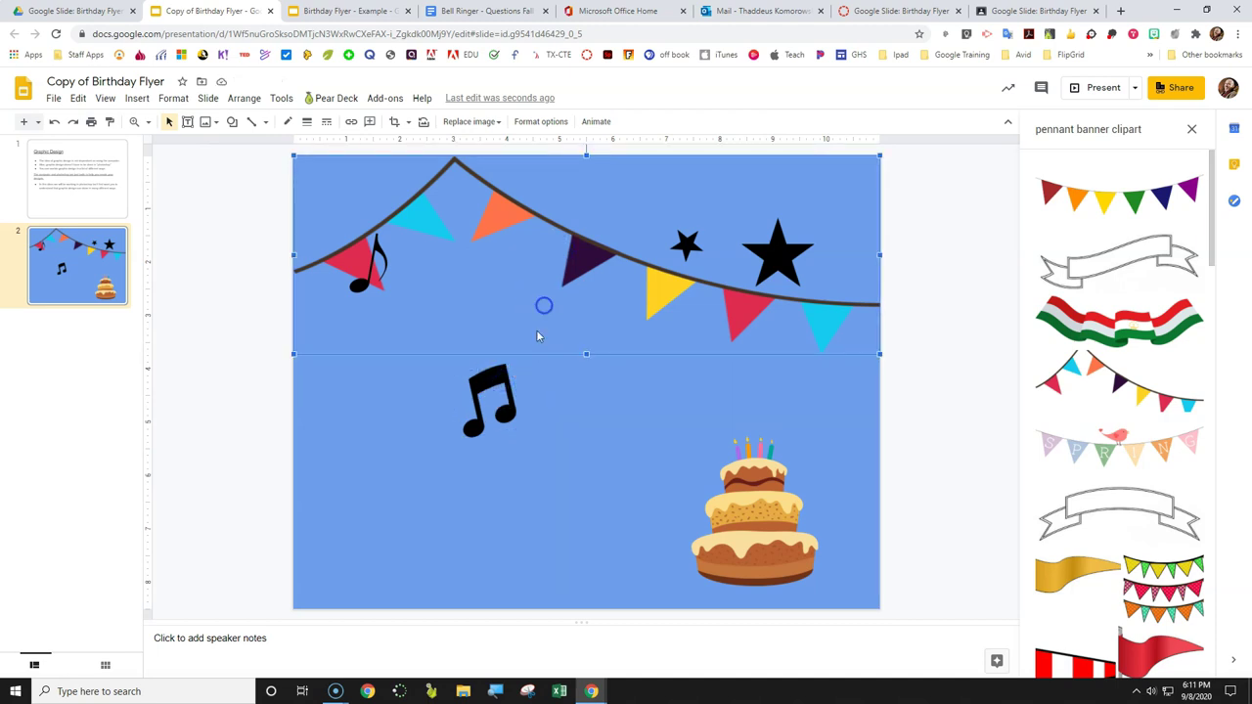
pyautogui.click(773, 269)
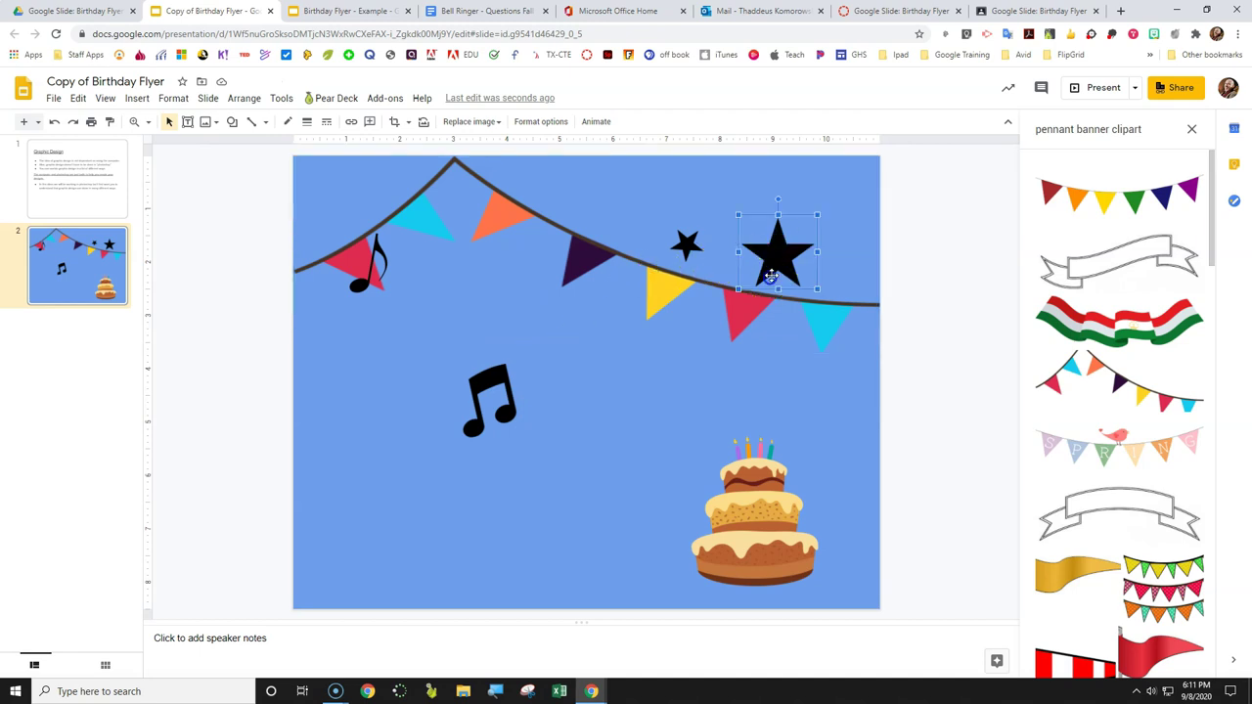
pyautogui.click(696, 294)
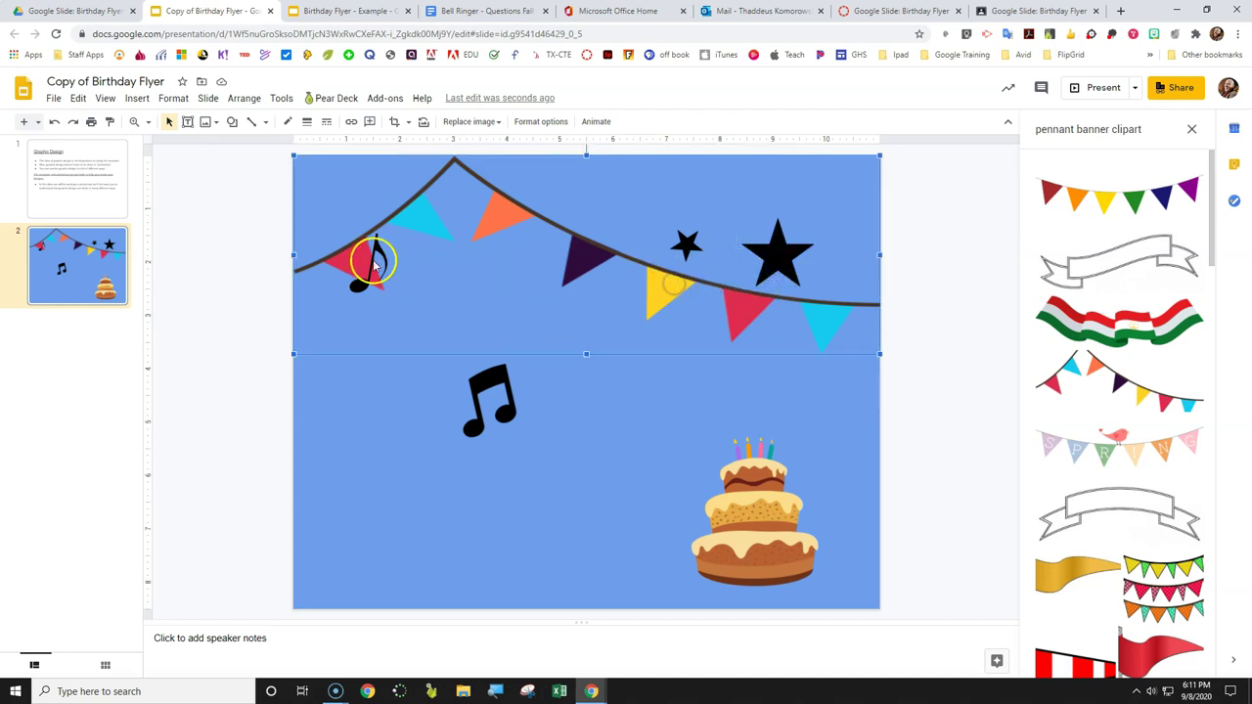
pyautogui.moveTo(496, 386); pyautogui.dragTo(479, 276)
pyautogui.click(640, 439)
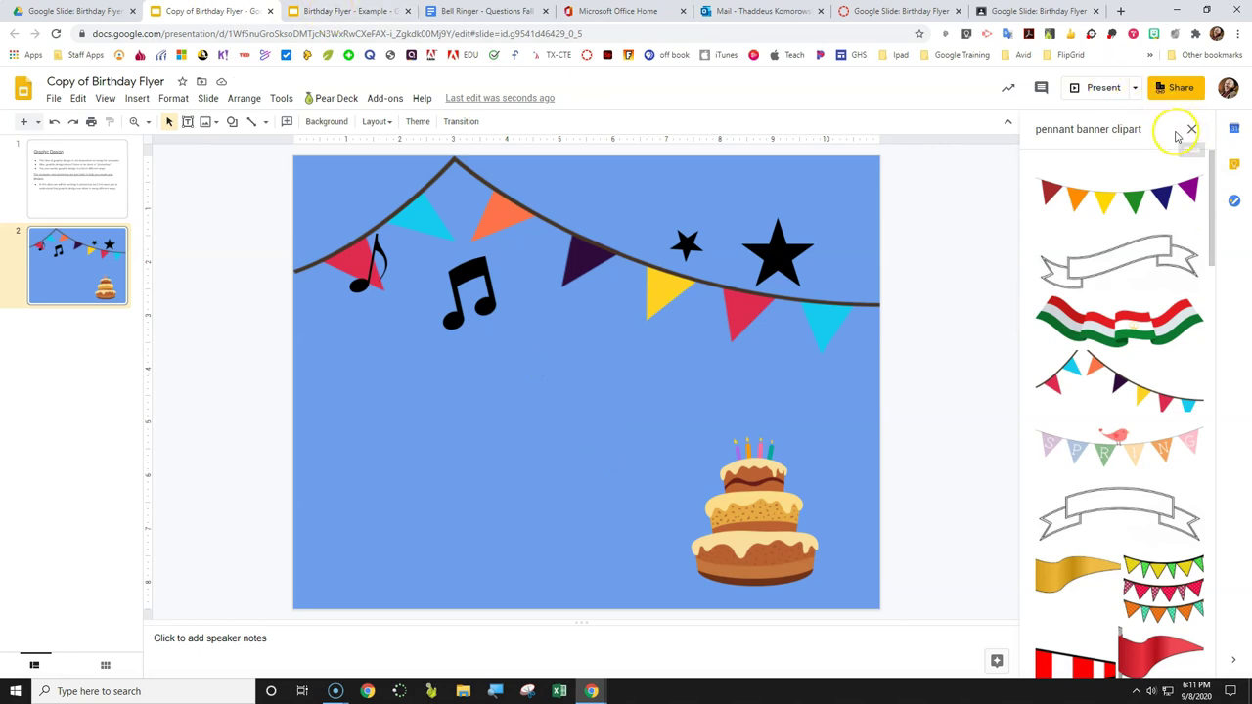
# Search the web images for "balloon clipart" and insert the red, blue and orange balloon bunch at the slide's lower-left corner.
pyautogui.moveTo(1112, 134); pyautogui.dragTo(950, 154)
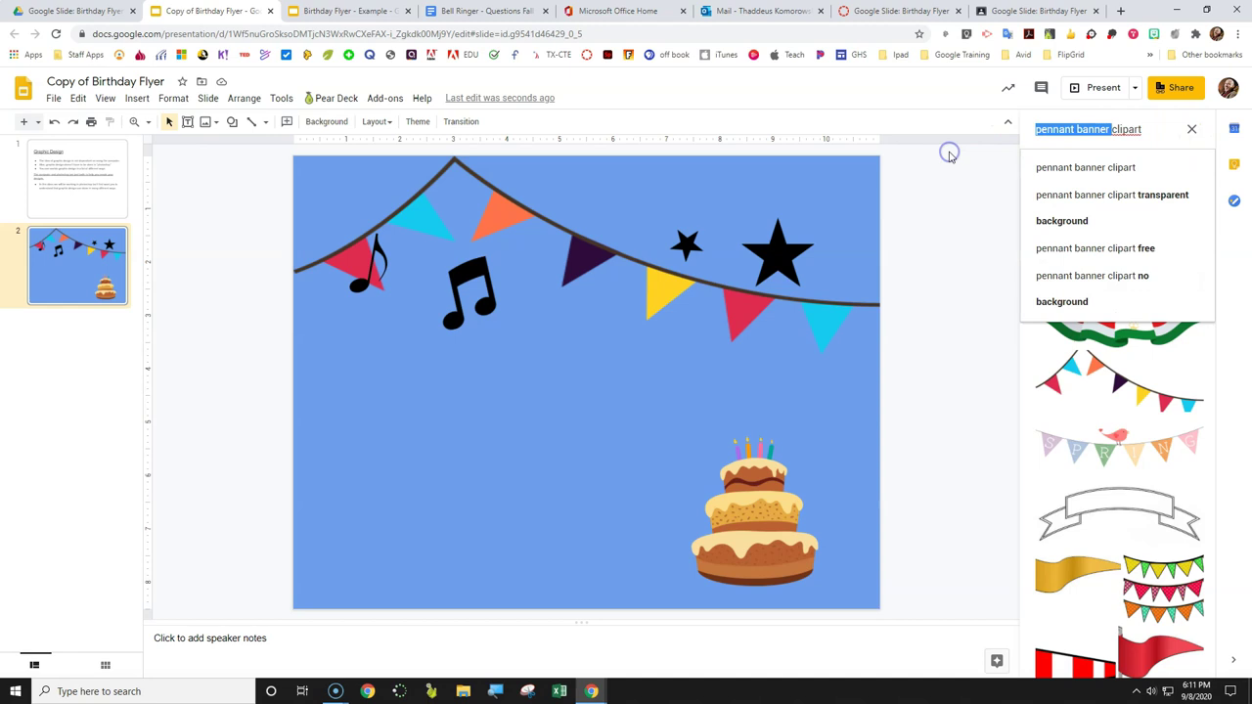
pyautogui.press('BackSpace')
pyautogui.write('ba')
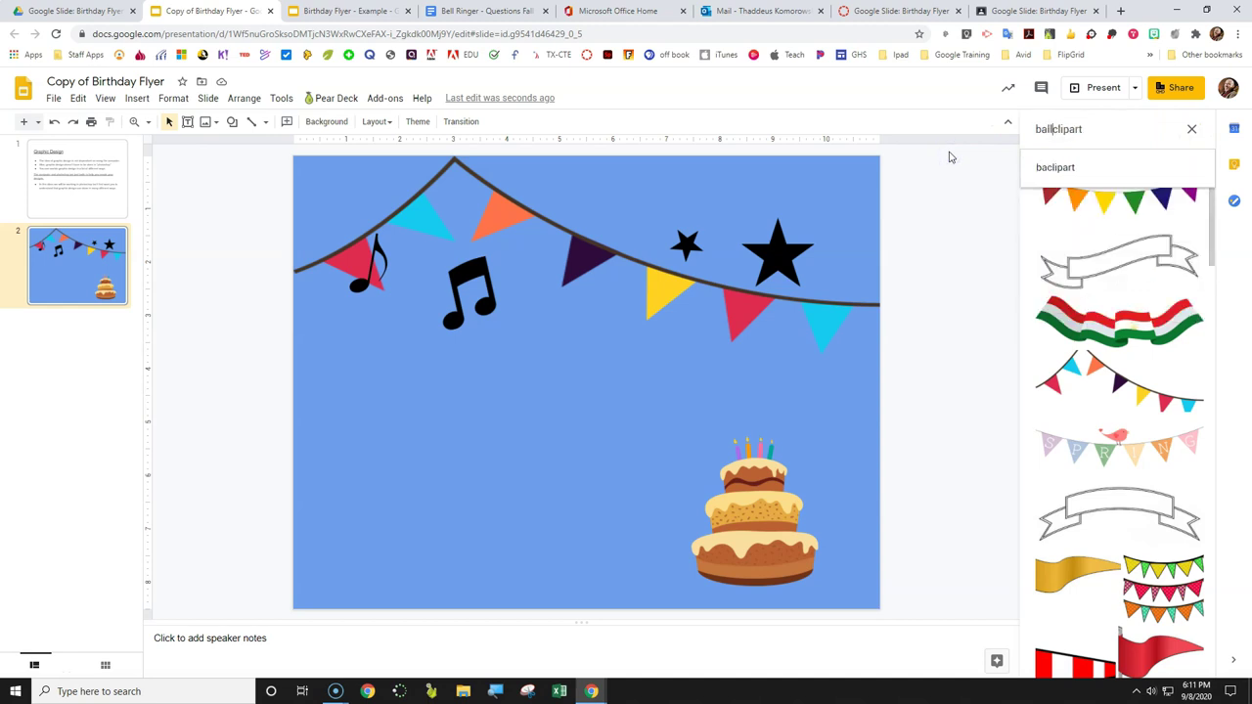
pyautogui.write('lloon')
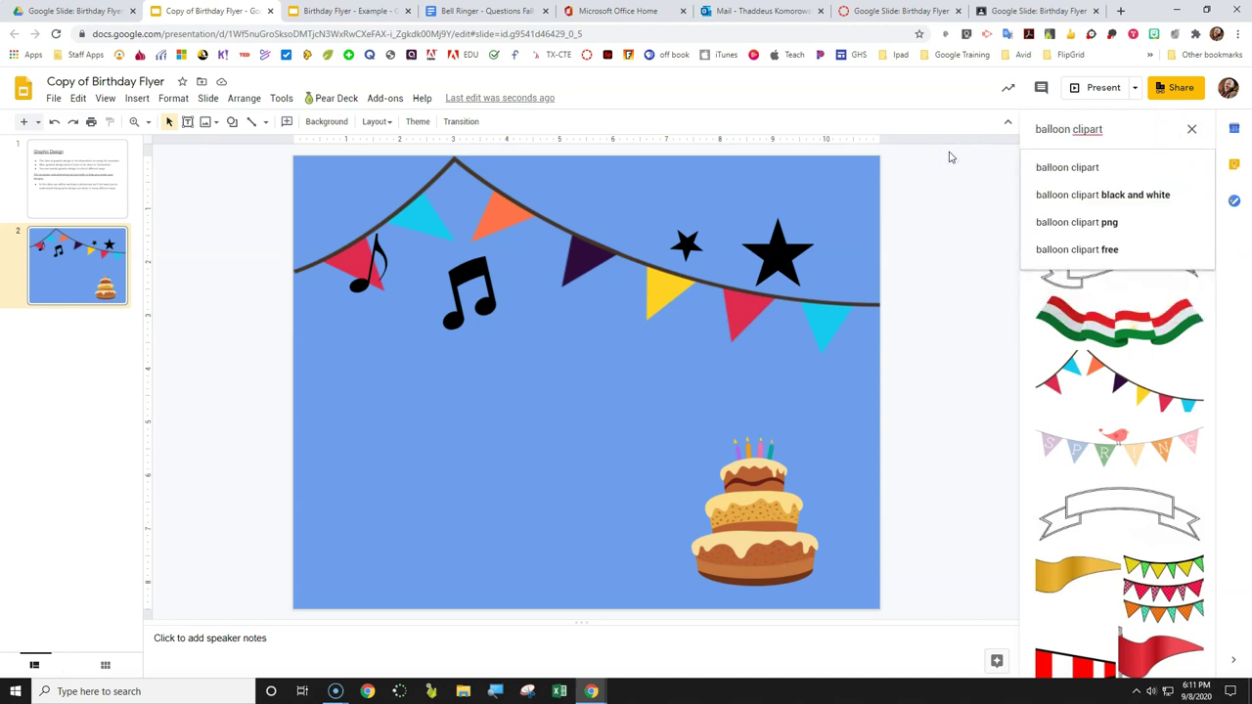
pyautogui.click(1064, 166)
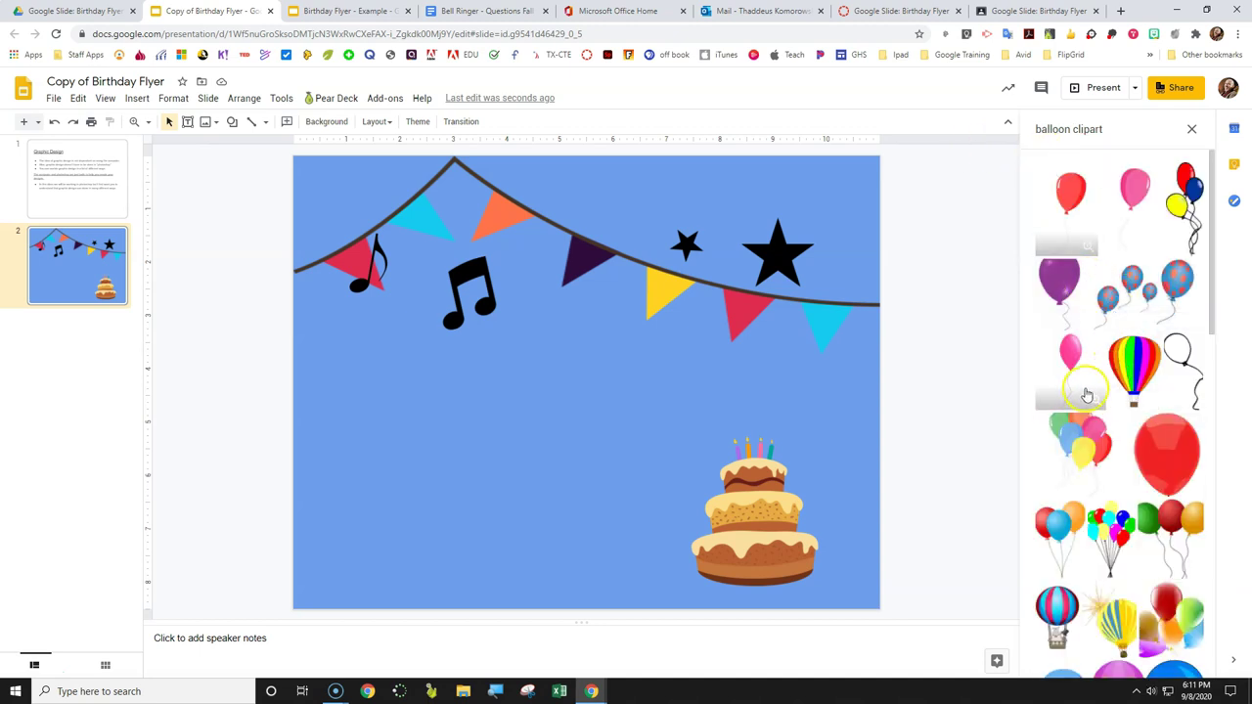
pyautogui.scroll(-2, 1081, 413)
pyautogui.moveTo(1057, 408); pyautogui.dragTo(375, 489)
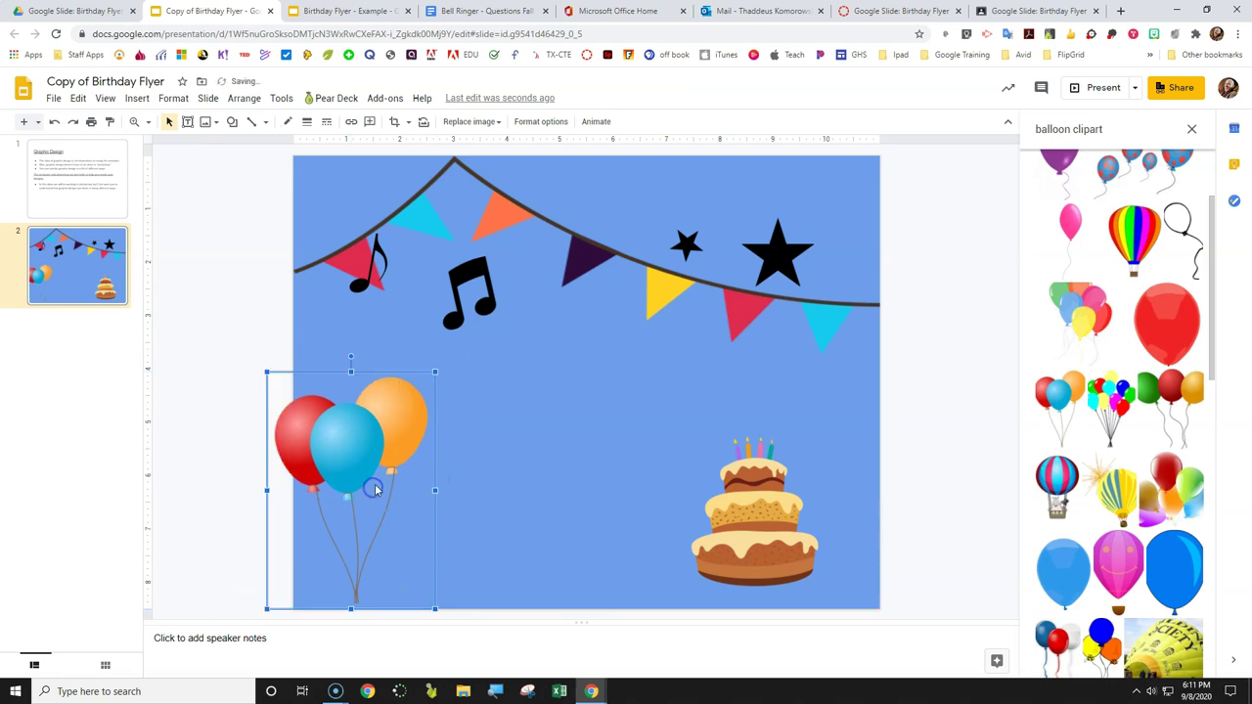
# Copy the red, blue and orange balloon bunch and paste a duplicate of it onto the slide.
pyautogui.rightClick(380, 475)
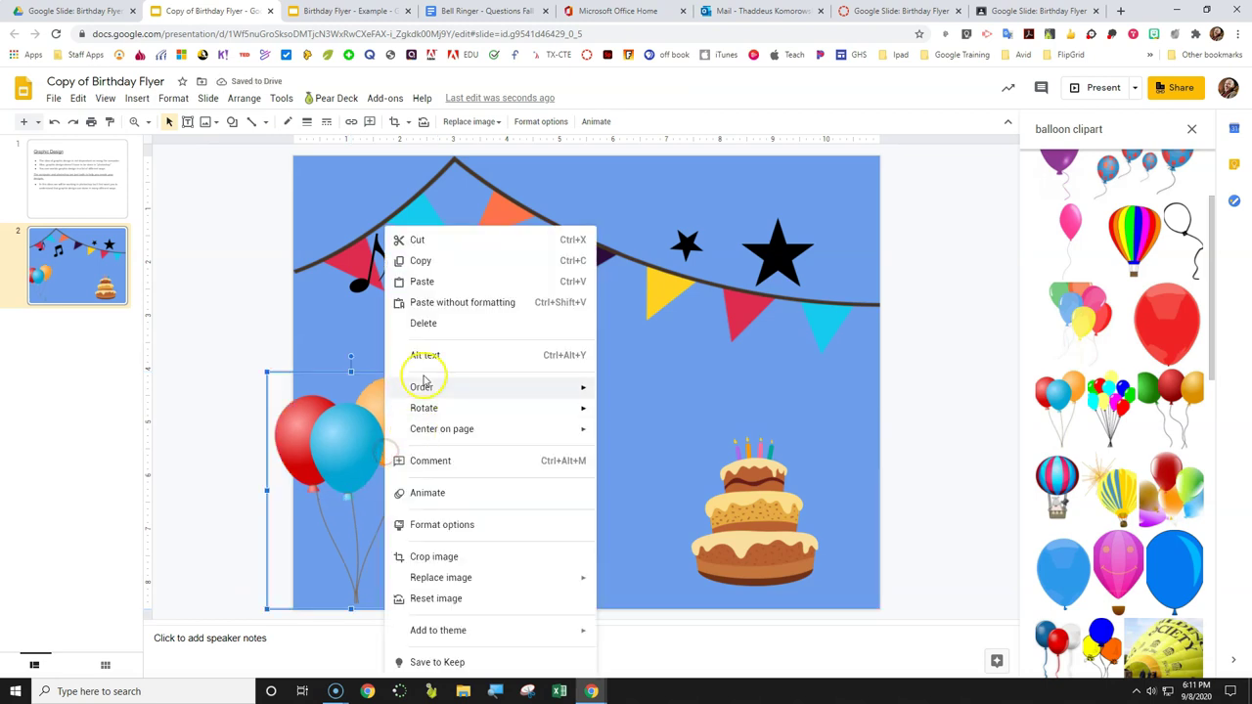
pyautogui.click(434, 262)
pyautogui.rightClick(372, 451)
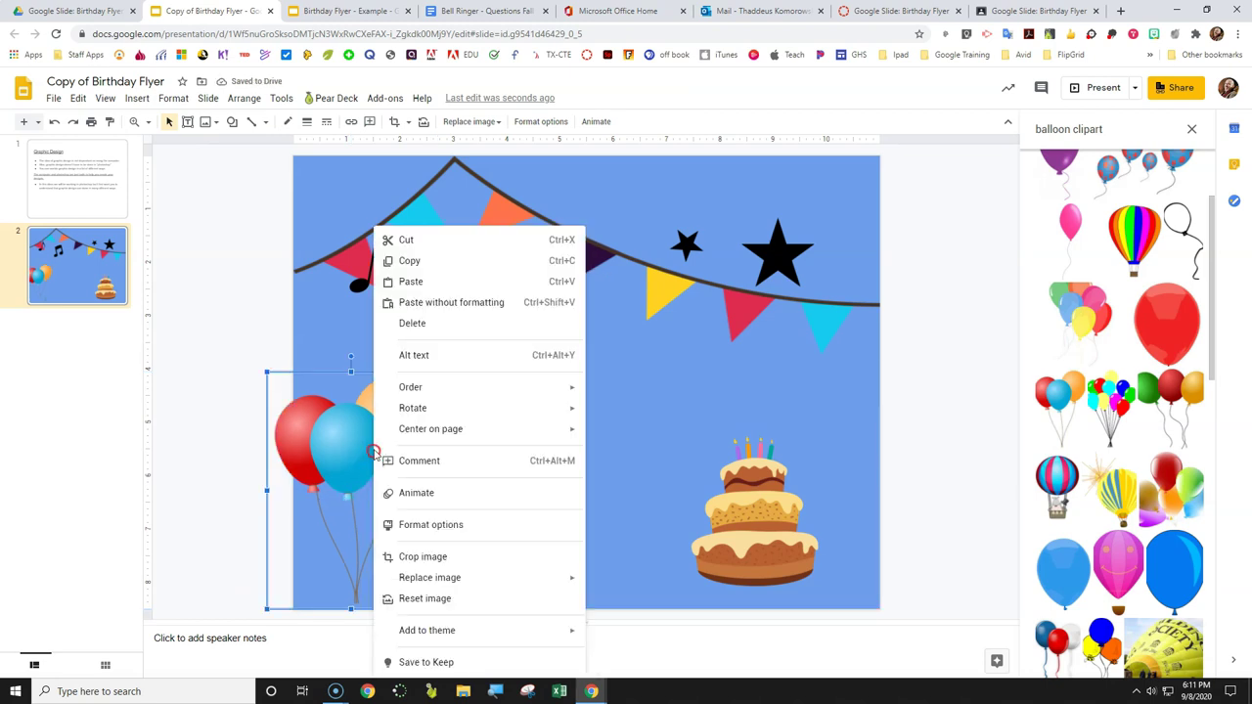
pyautogui.click(419, 283)
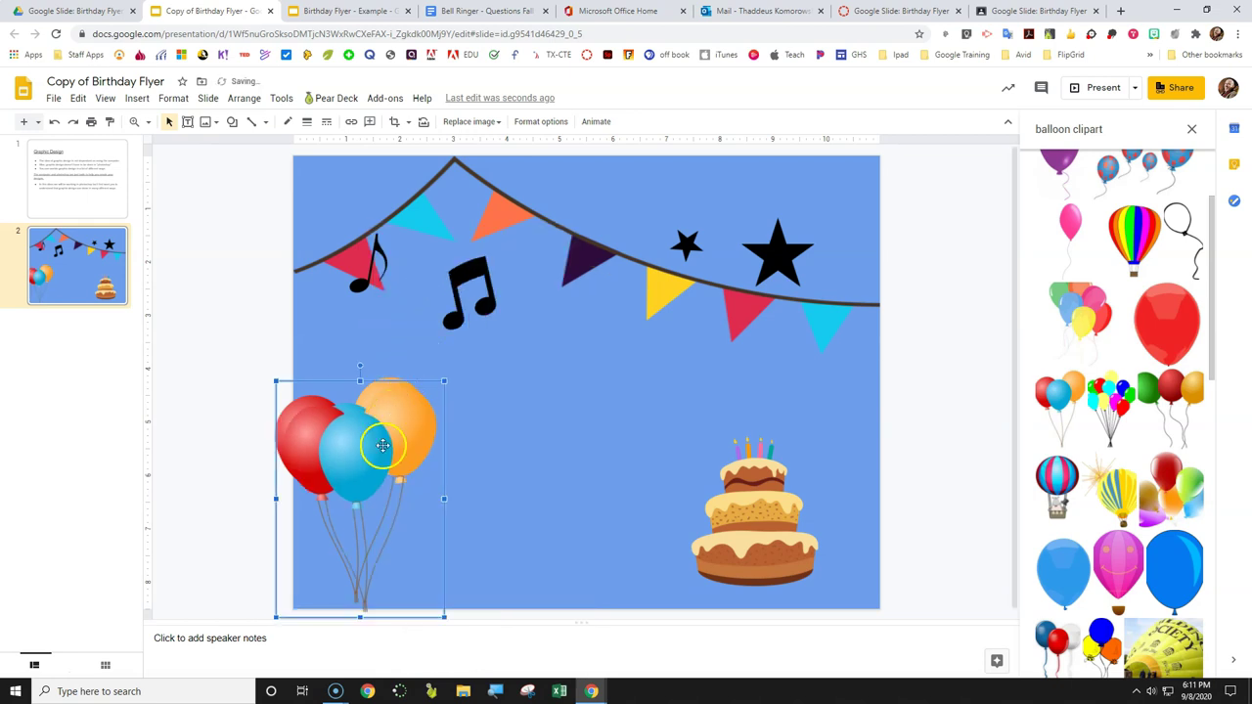
# Enlarge the duplicate balloon bunch and place it over the slide's lower-right edge, overlapping the cake.
pyautogui.moveTo(445, 381); pyautogui.dragTo(495, 350)
pyautogui.moveTo(390, 420); pyautogui.dragTo(854, 481)
pyautogui.click(745, 533)
pyautogui.click(860, 456)
# Enlarge the birthday cake and place it just above the slide's lower edge, in front of the blue balloon's strings.
pyautogui.click(751, 535)
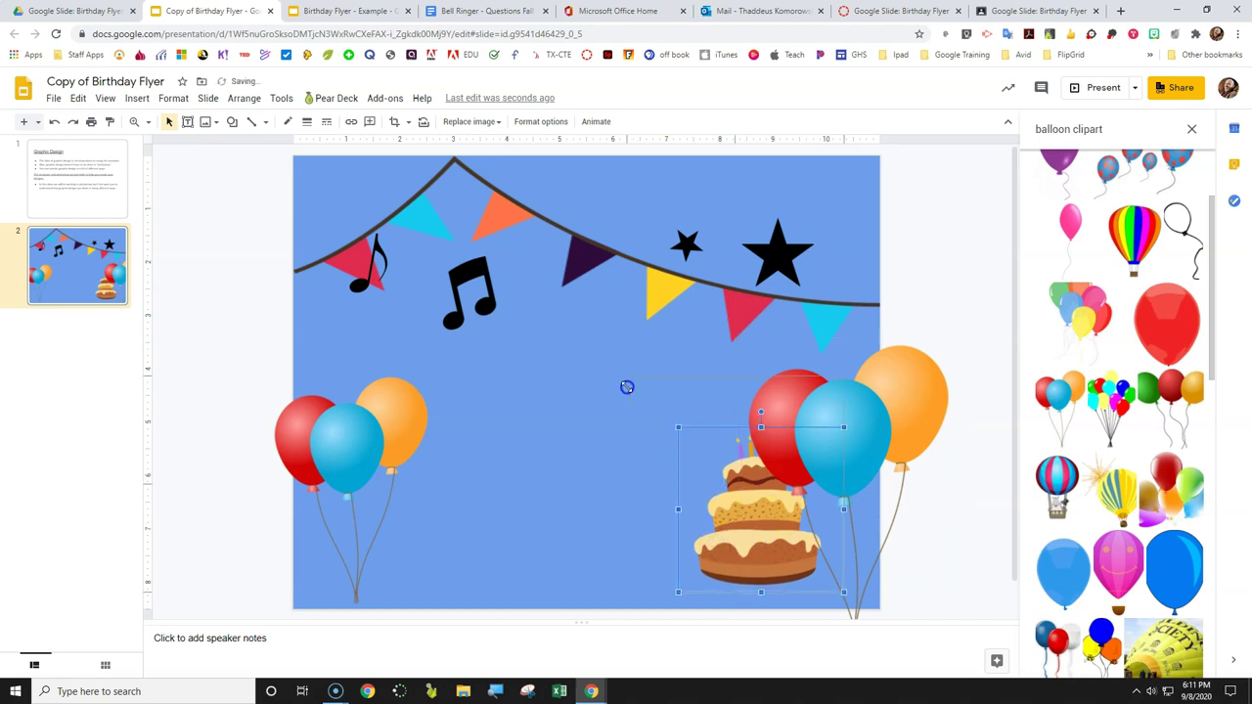
pyautogui.moveTo(627, 388); pyautogui.dragTo(625, 382)
pyautogui.moveTo(732, 498); pyautogui.dragTo(743, 528)
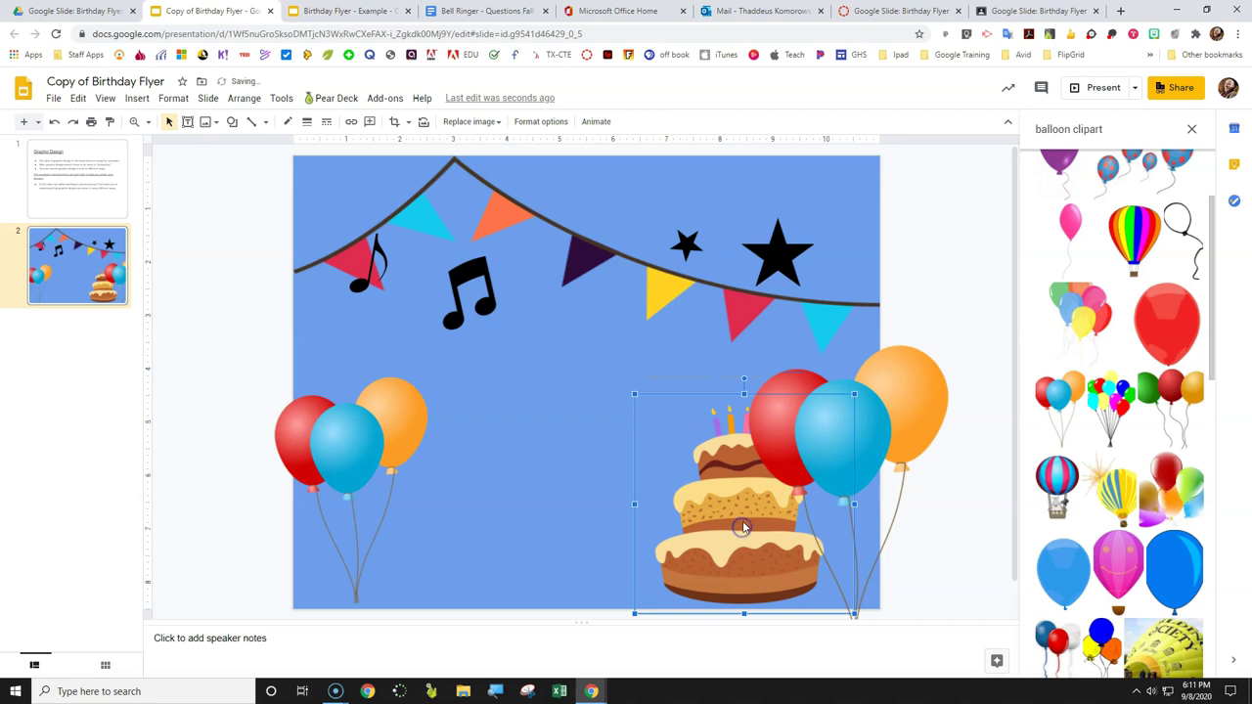
# Send the large balloon bunch beside the cake to the back so that it sits behind the cake.
pyautogui.rightClick(743, 529)
pyautogui.moveTo(930, 386)
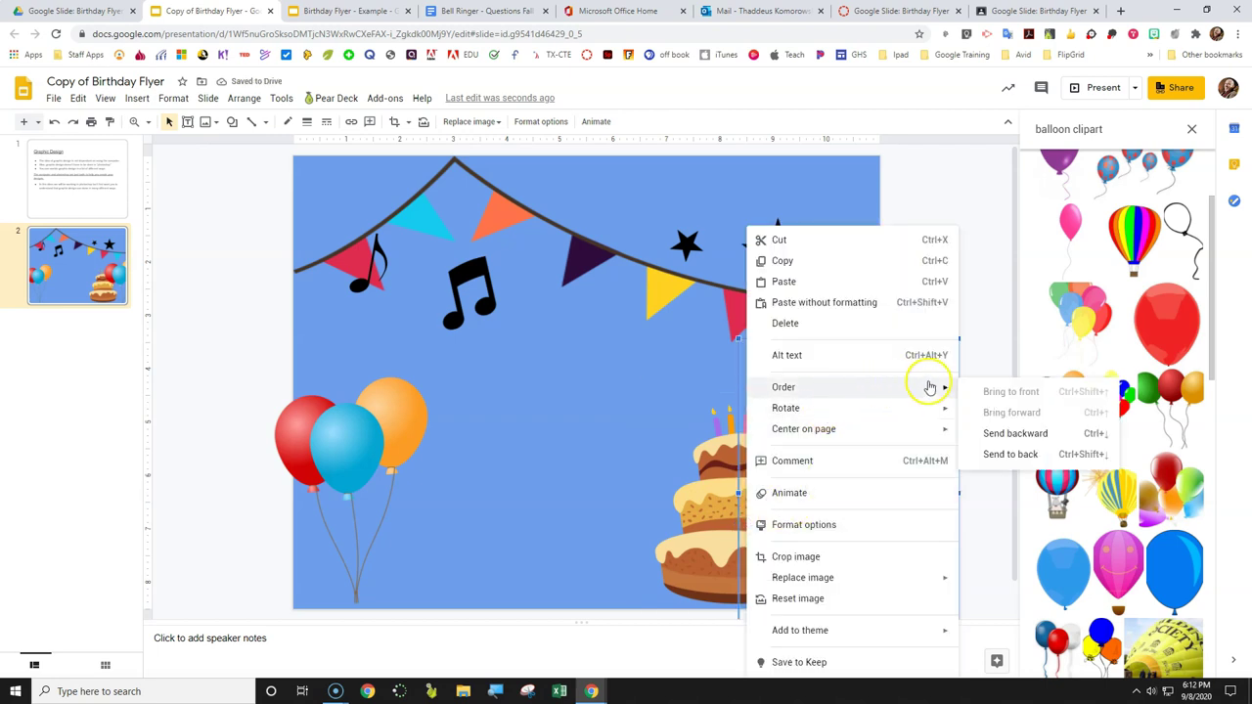
pyautogui.click(626, 394)
pyautogui.rightClick(888, 392)
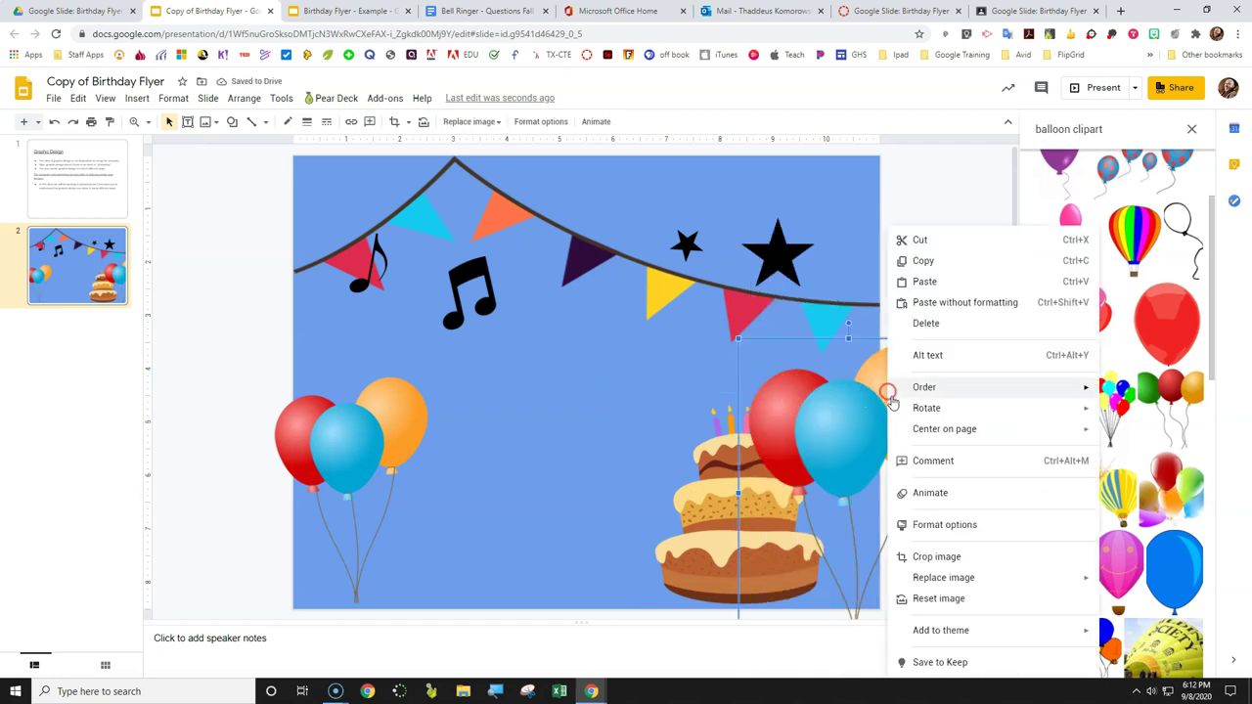
pyautogui.moveTo(992, 386)
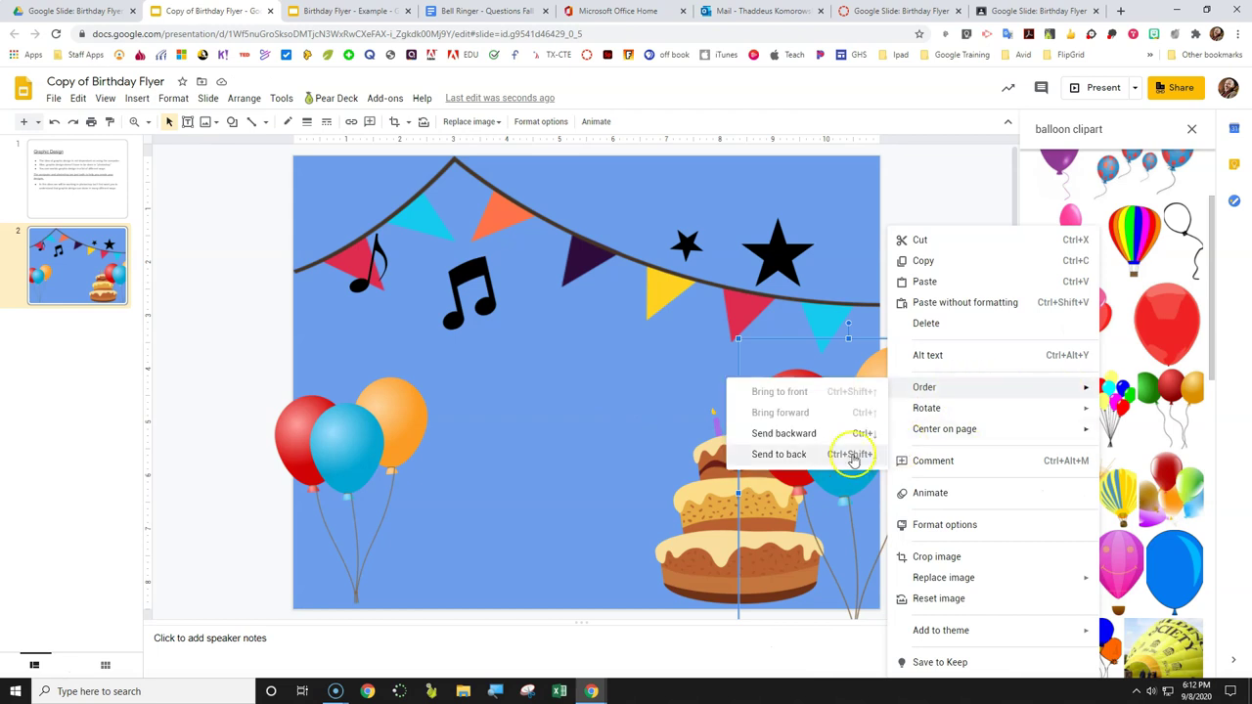
pyautogui.click(778, 454)
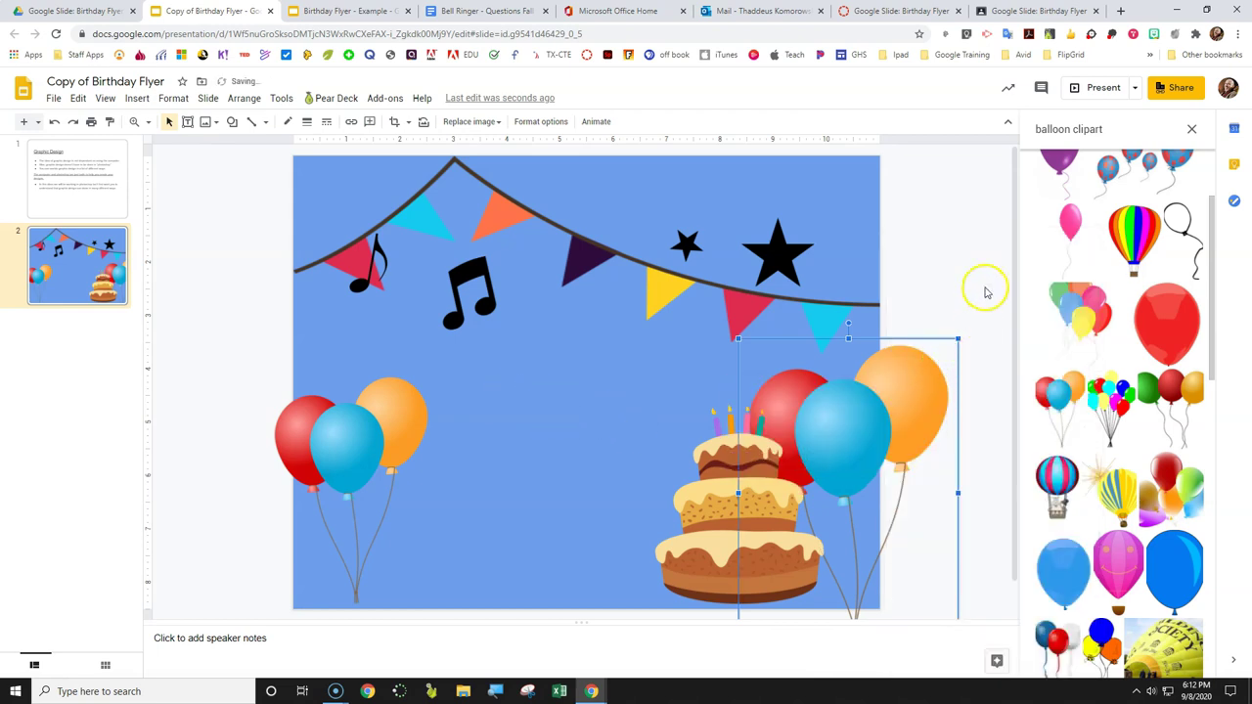
# Crop the large balloon bunch beside the cake to the slide's right and lower edges.
pyautogui.rightClick(867, 438)
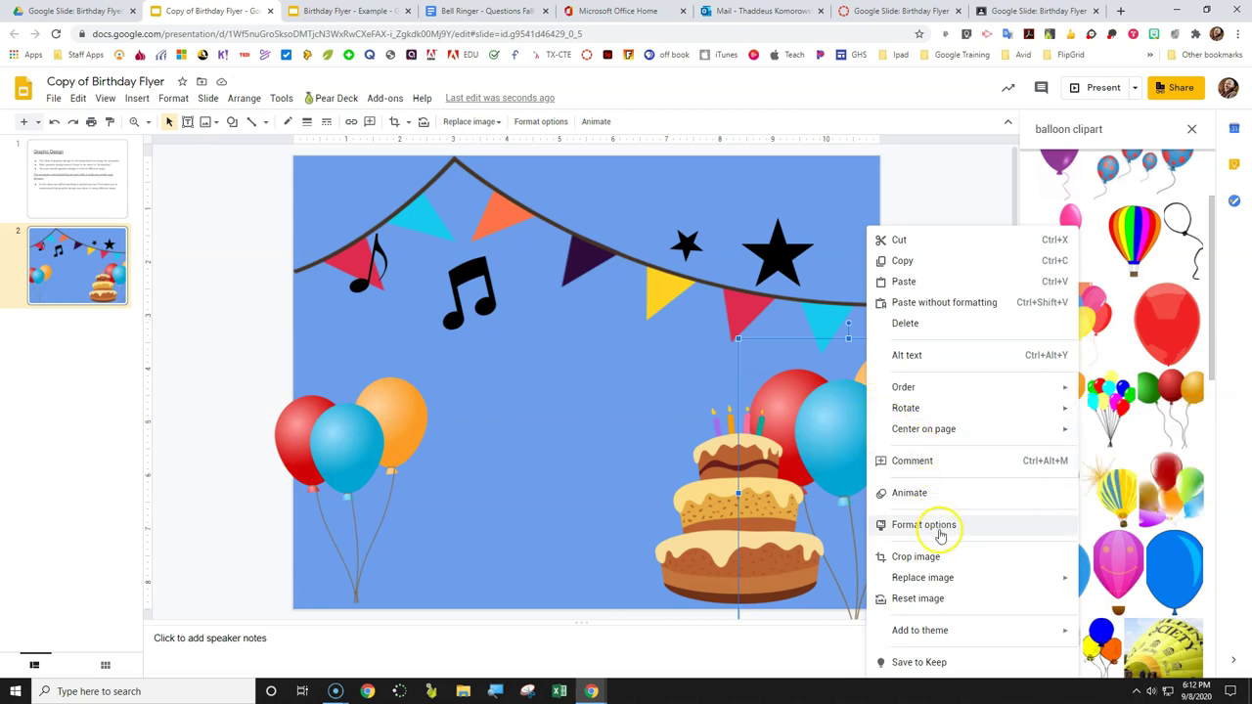
pyautogui.click(934, 557)
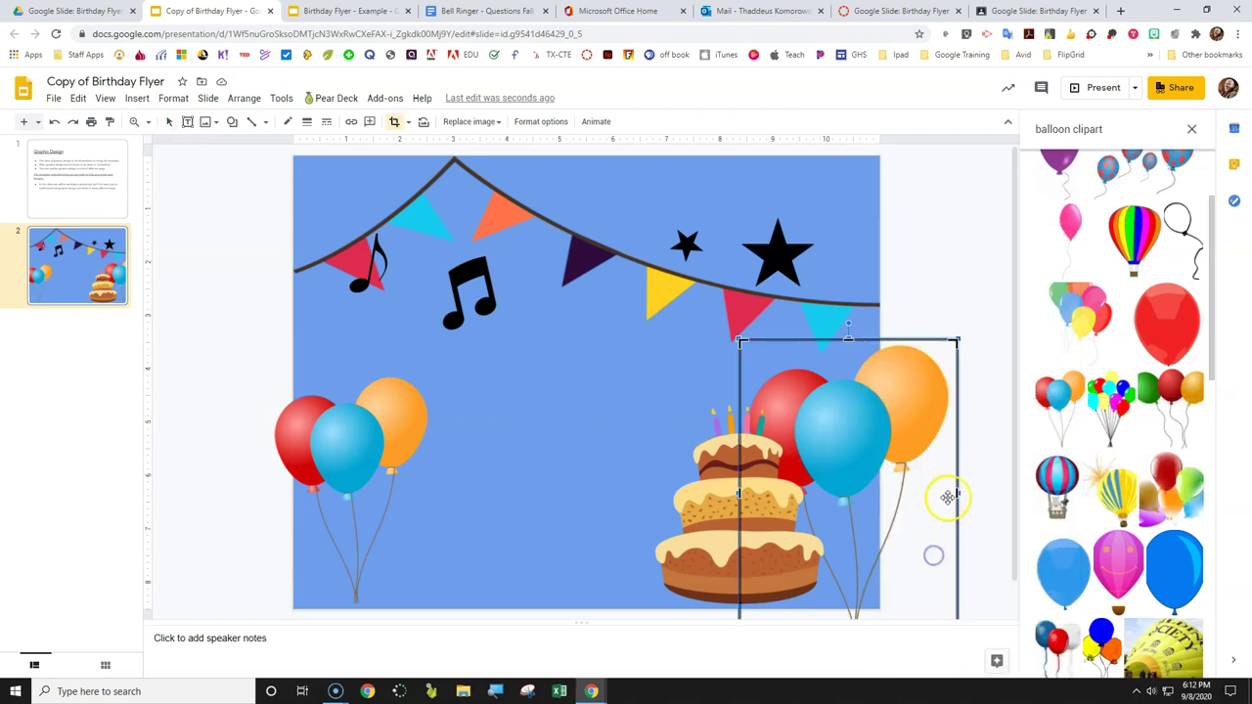
pyautogui.moveTo(958, 492); pyautogui.dragTo(879, 494)
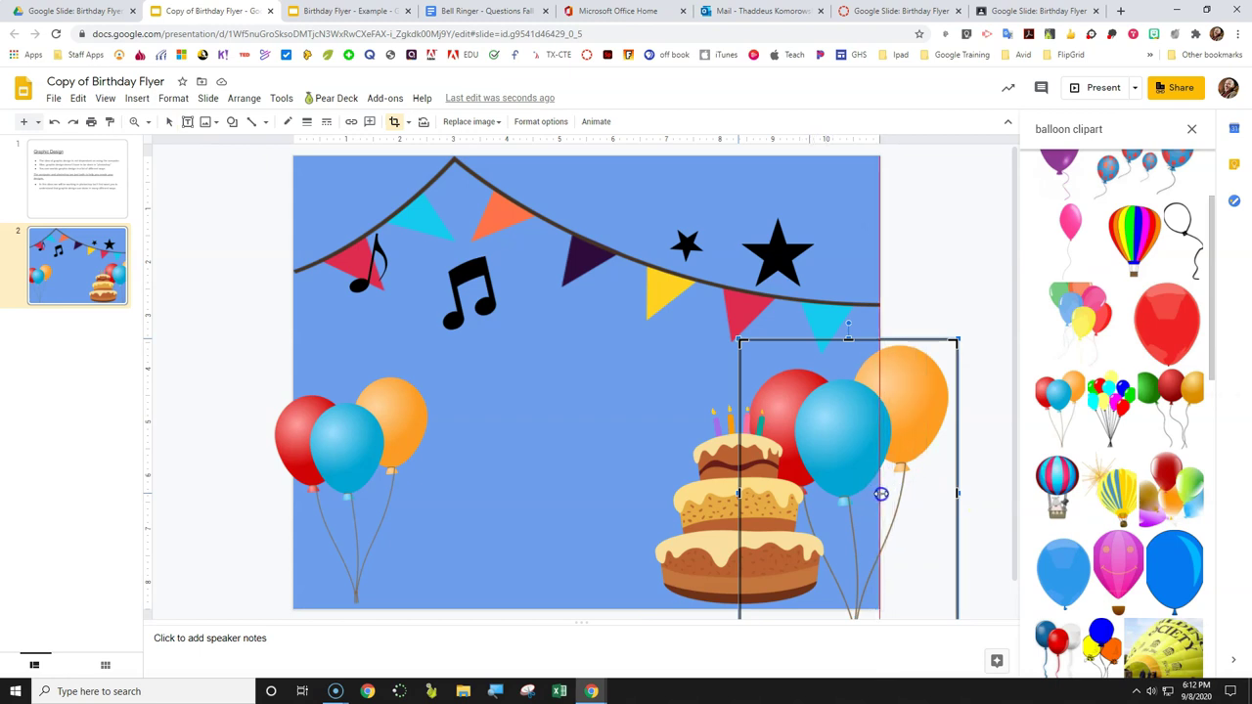
pyautogui.scroll(-1, 920, 460)
pyautogui.moveTo(810, 607); pyautogui.dragTo(809, 570)
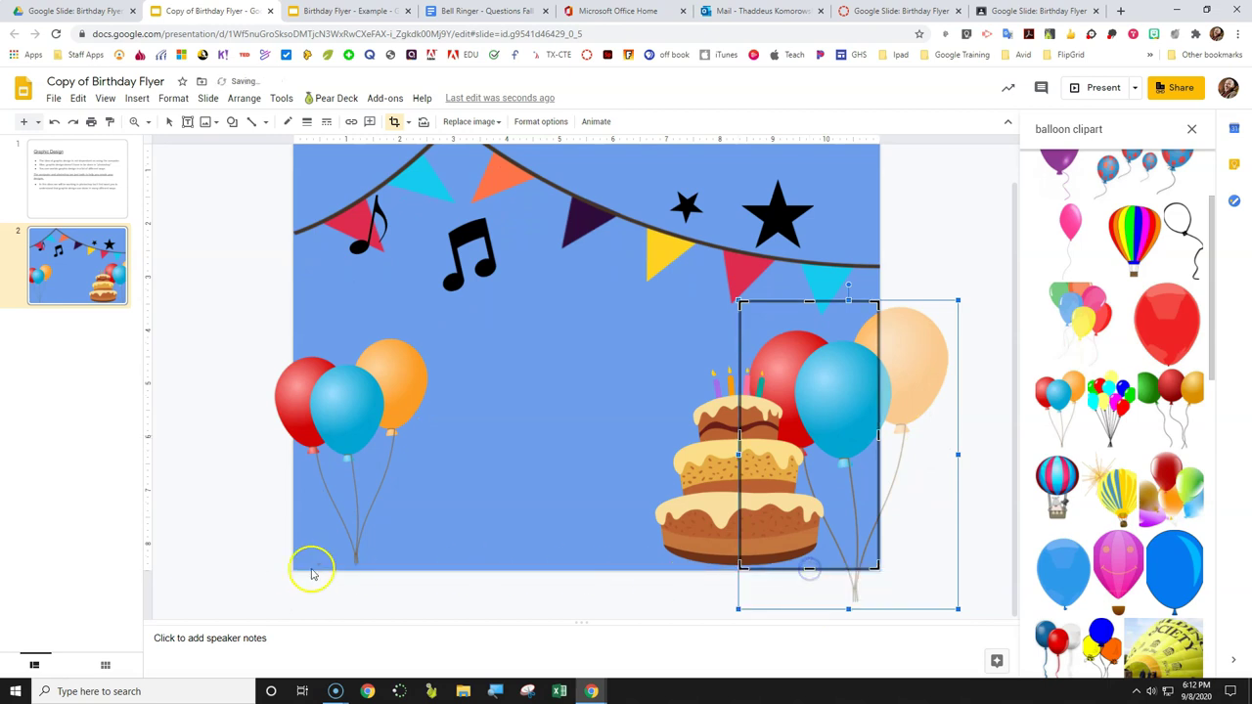
# Crop the smaller balloon bunch to the slide's left edge.
pyautogui.click(353, 406)
pyautogui.click(353, 406)
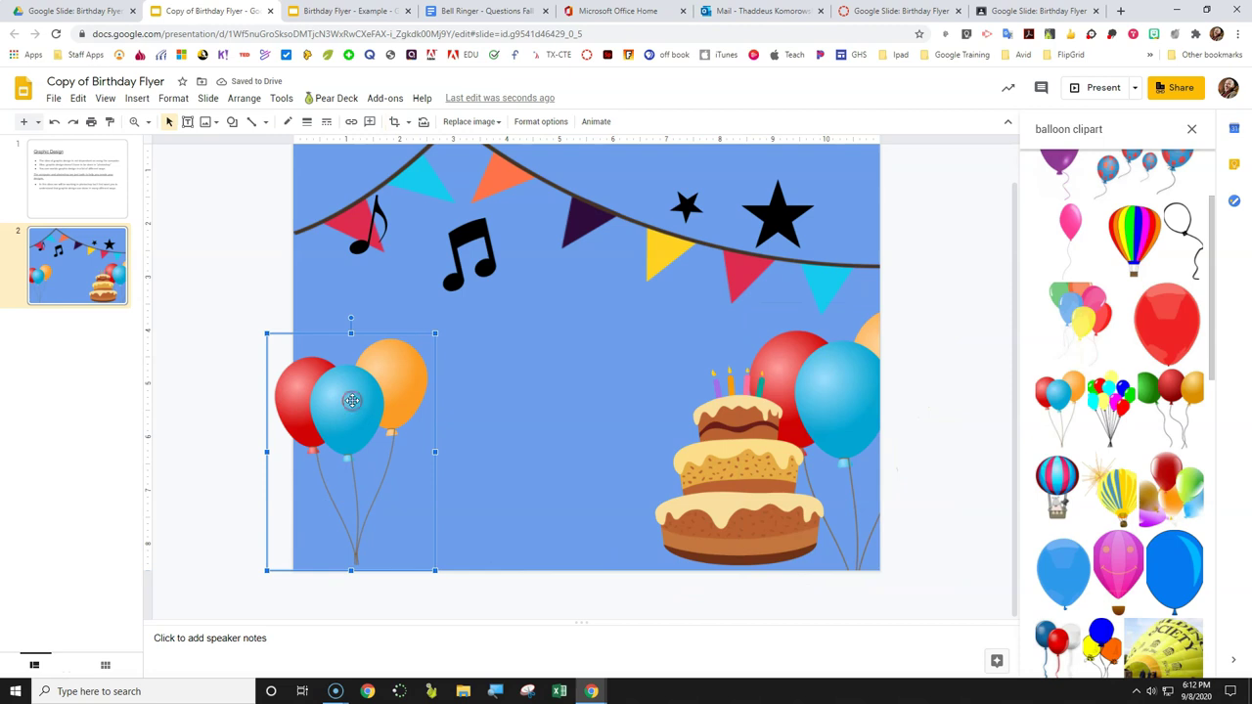
pyautogui.rightClick(373, 413)
pyautogui.click(425, 558)
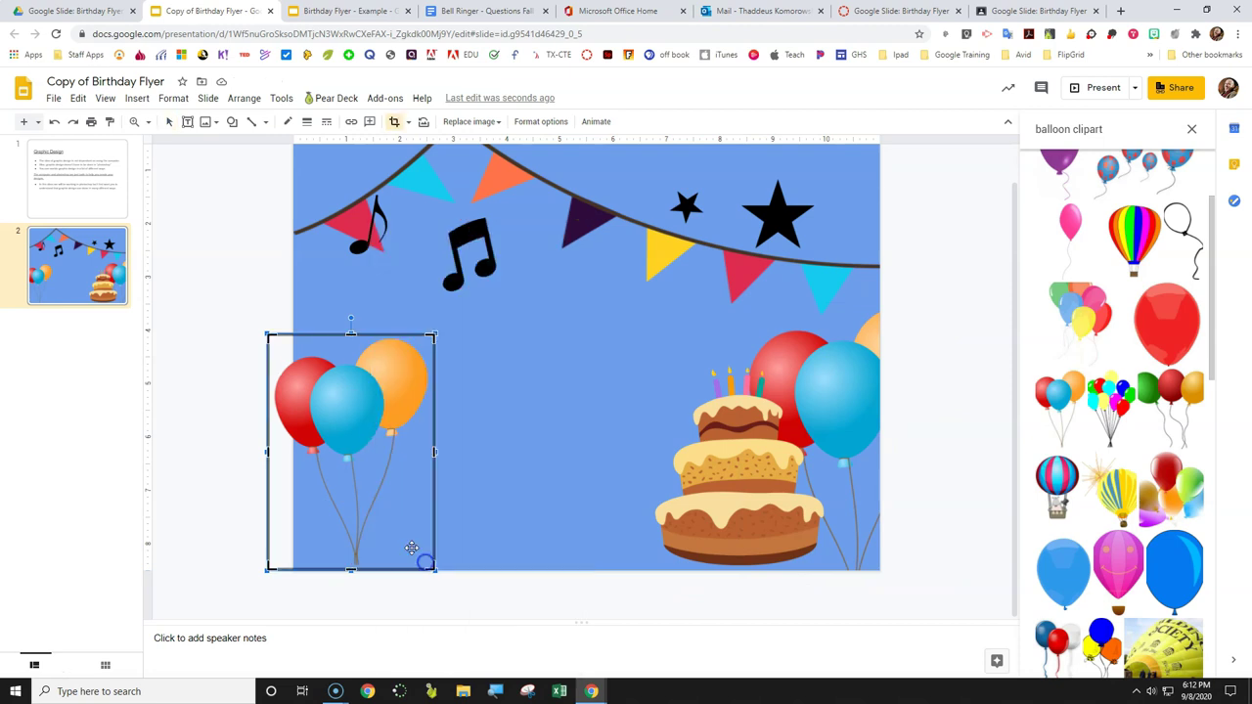
pyautogui.moveTo(271, 450); pyautogui.dragTo(291, 448)
pyautogui.click(243, 447)
pyautogui.rightClick(147, 371)
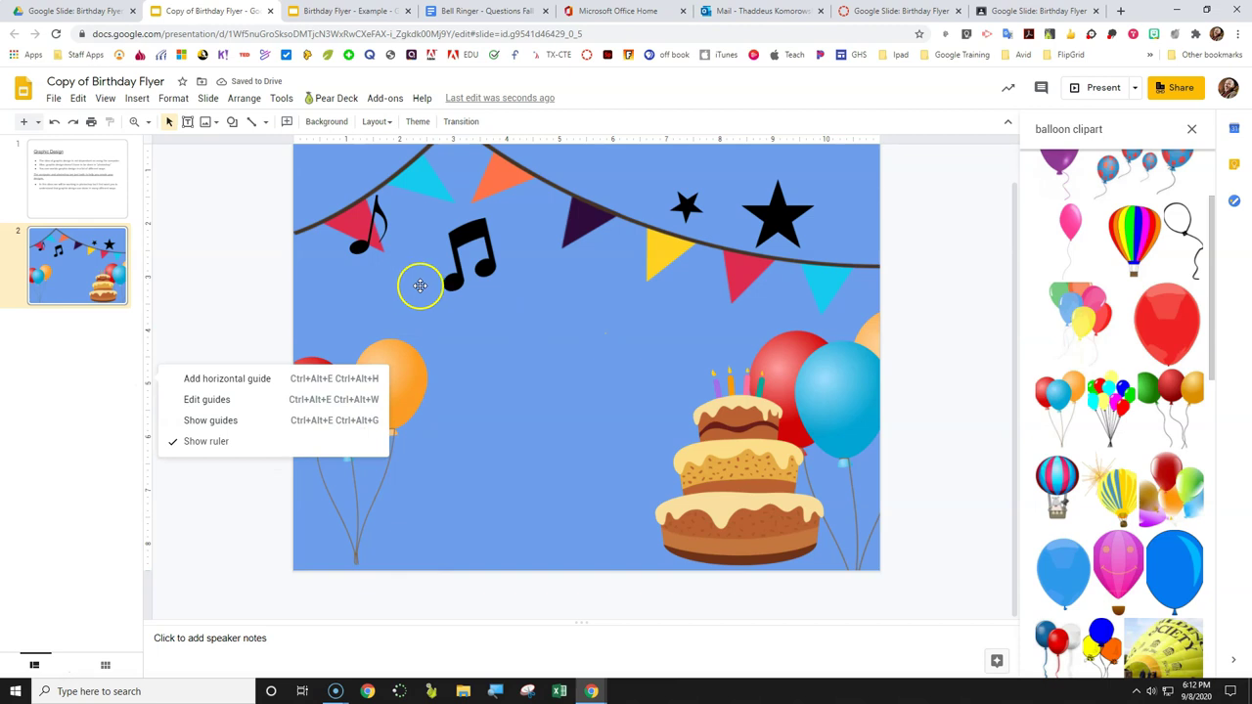
# Search the web images for "streamers".
pyautogui.click(1121, 130)
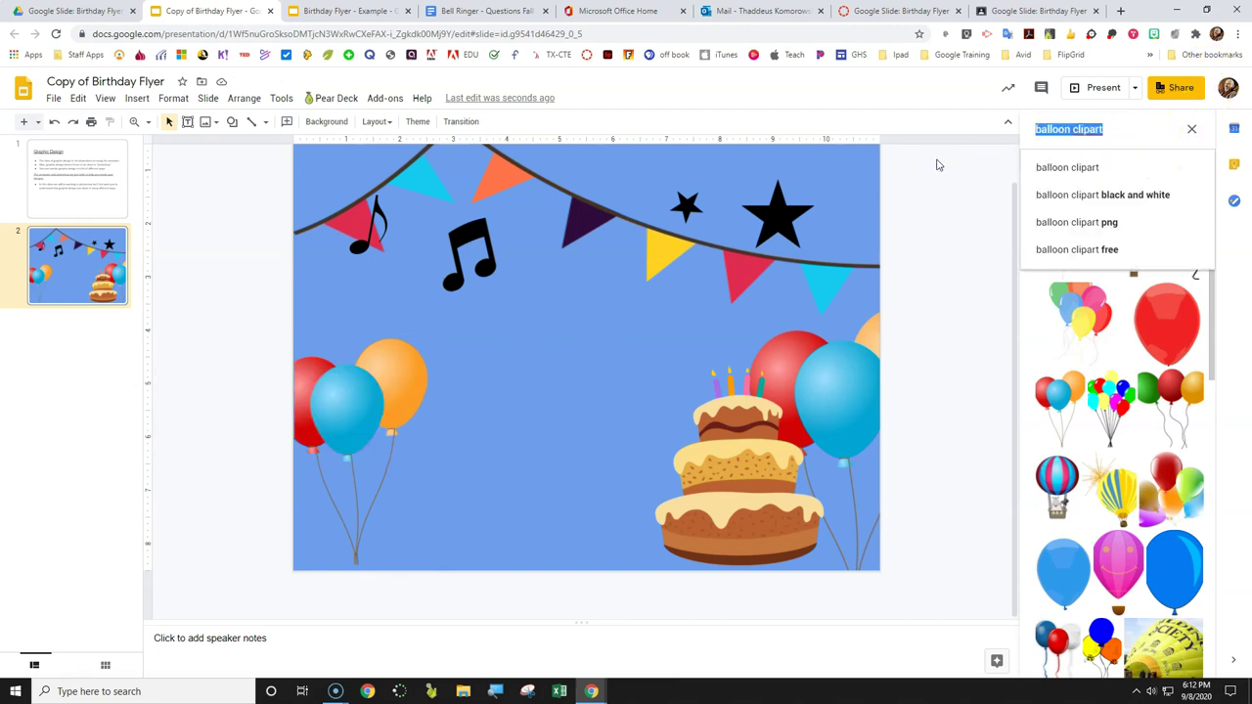
pyautogui.write('streamers')
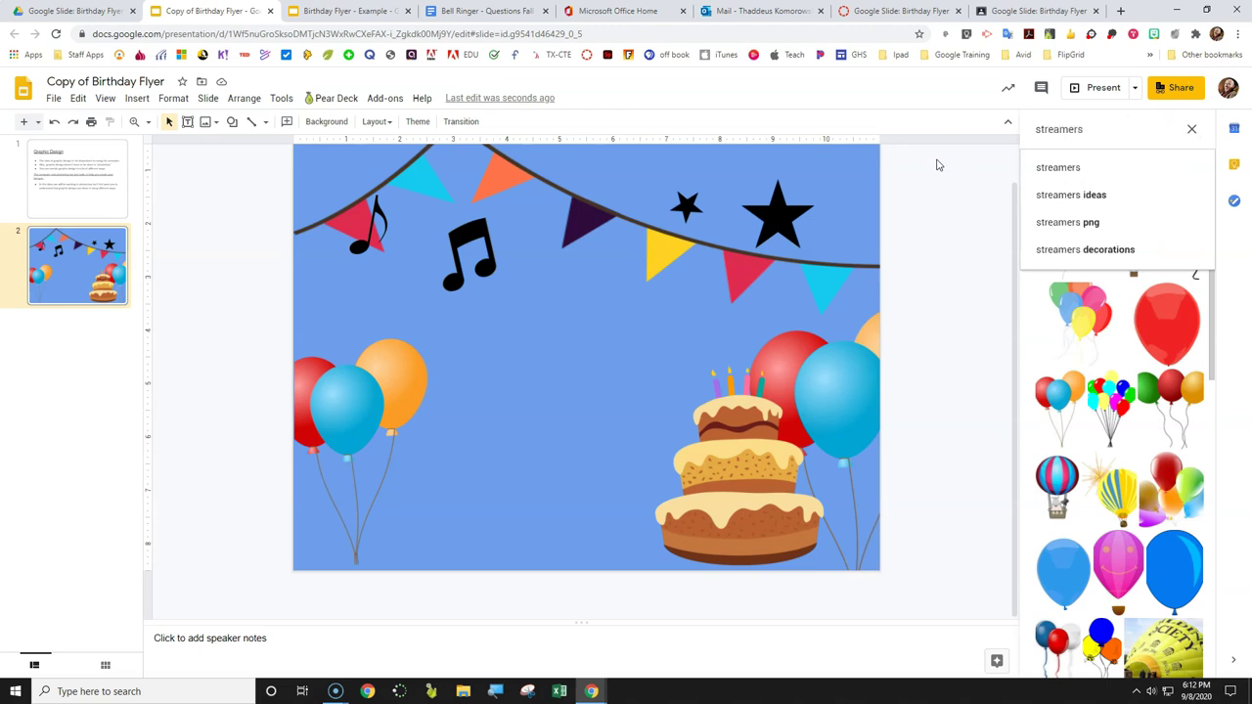
pyautogui.press('Return')
# Try the first multicoloured streamers-and-confetti image stretched across the slide and delete it.
pyautogui.click(1076, 207)
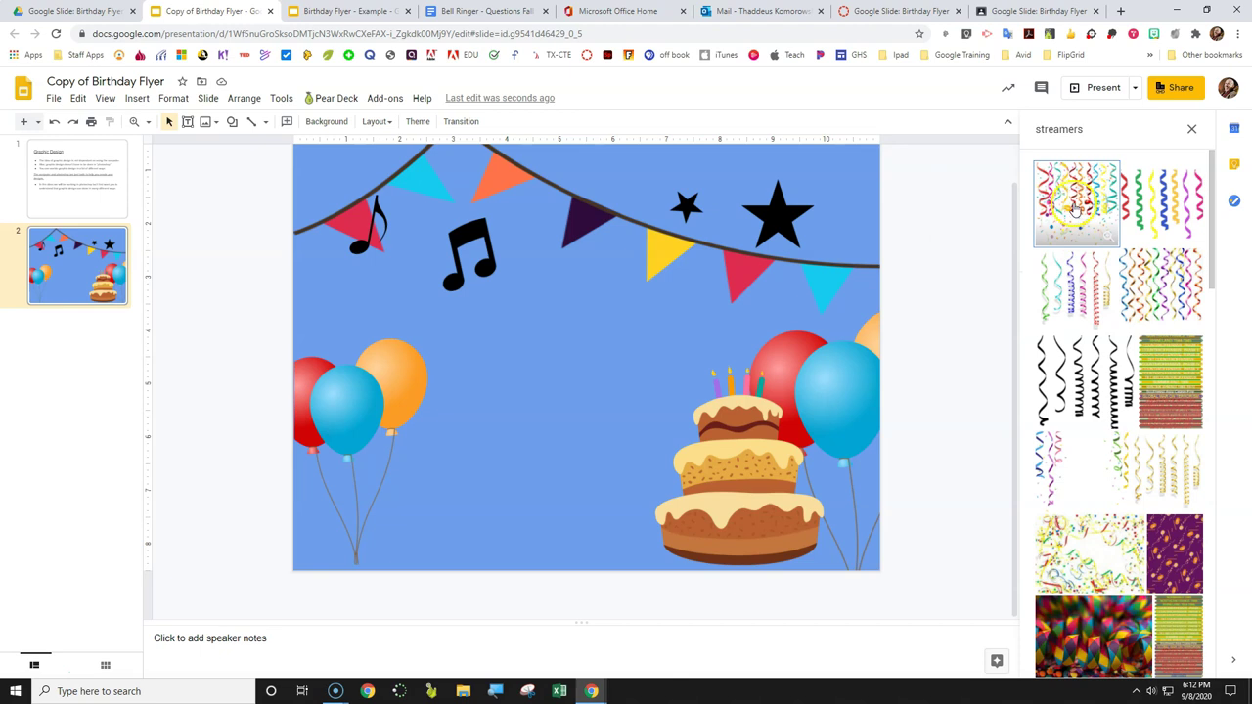
pyautogui.moveTo(1076, 205); pyautogui.dragTo(578, 322)
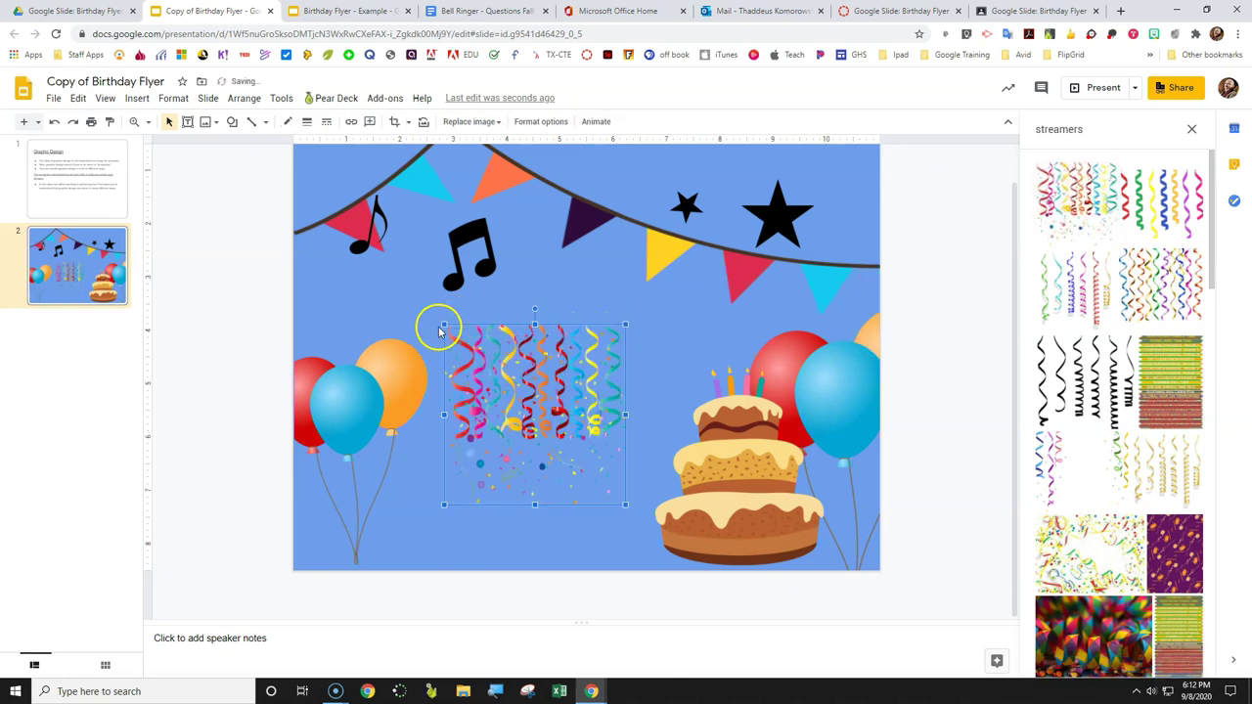
pyautogui.moveTo(444, 324); pyautogui.dragTo(281, 162)
pyautogui.moveTo(624, 503); pyautogui.dragTo(875, 541)
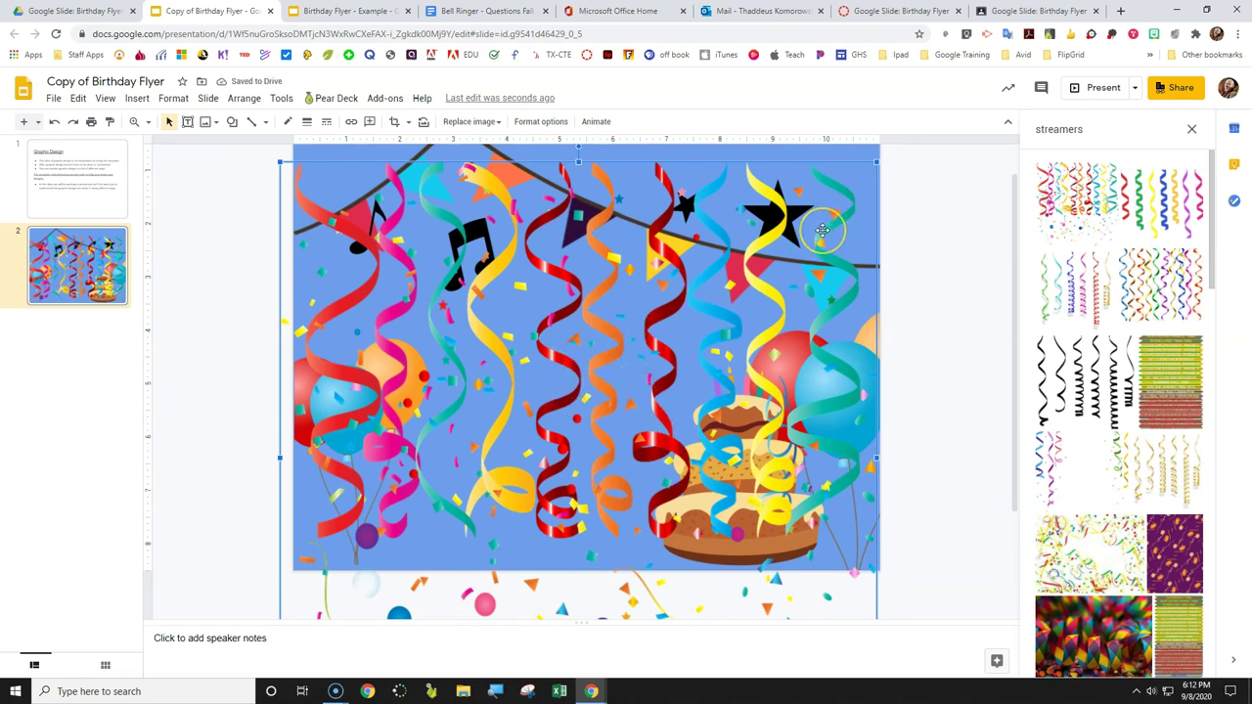
pyautogui.press('Delete')
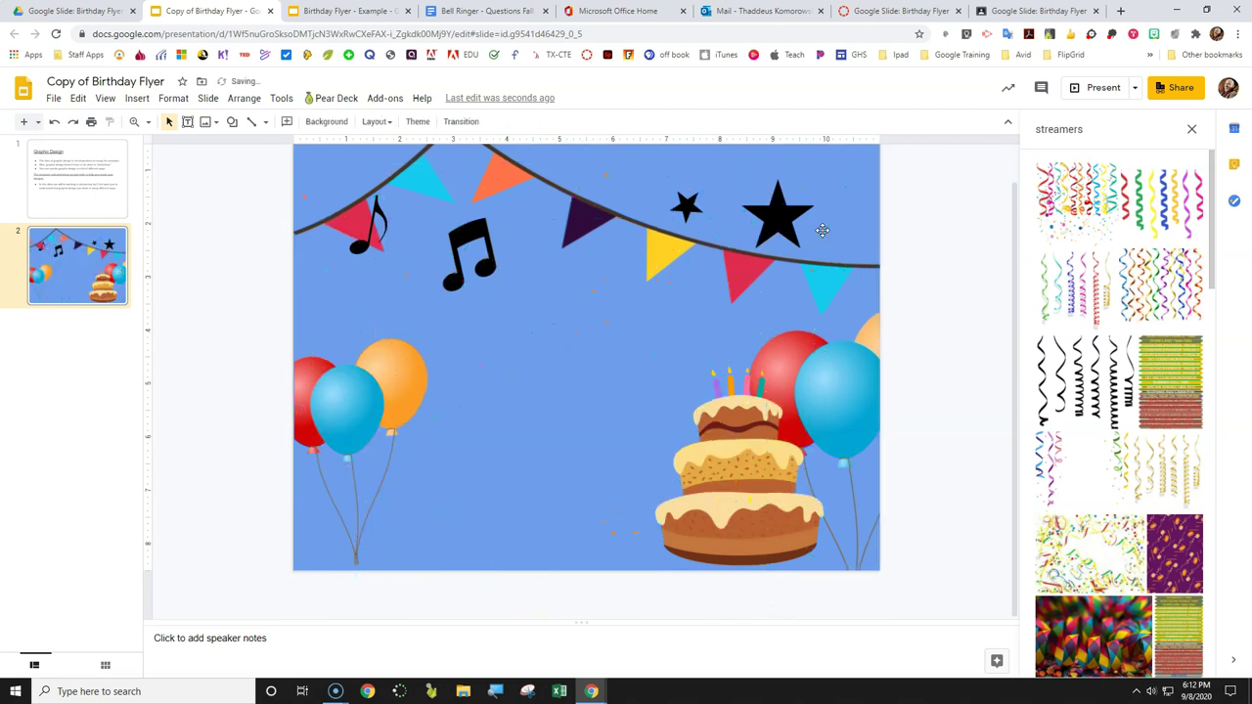
# Insert the image with streamers only along its two sides and enlarge it across the whole slide.
pyautogui.click(1060, 472)
pyautogui.moveTo(1060, 472); pyautogui.dragTo(616, 385)
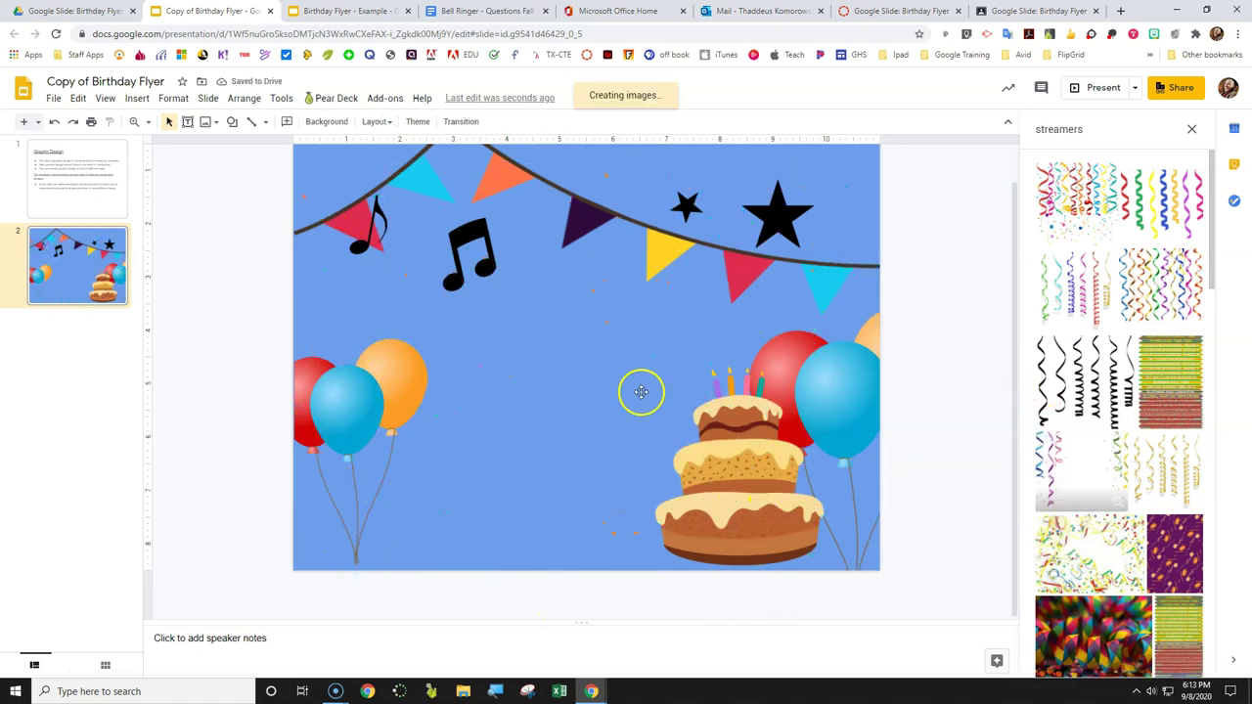
pyautogui.moveTo(443, 324); pyautogui.dragTo(315, 171)
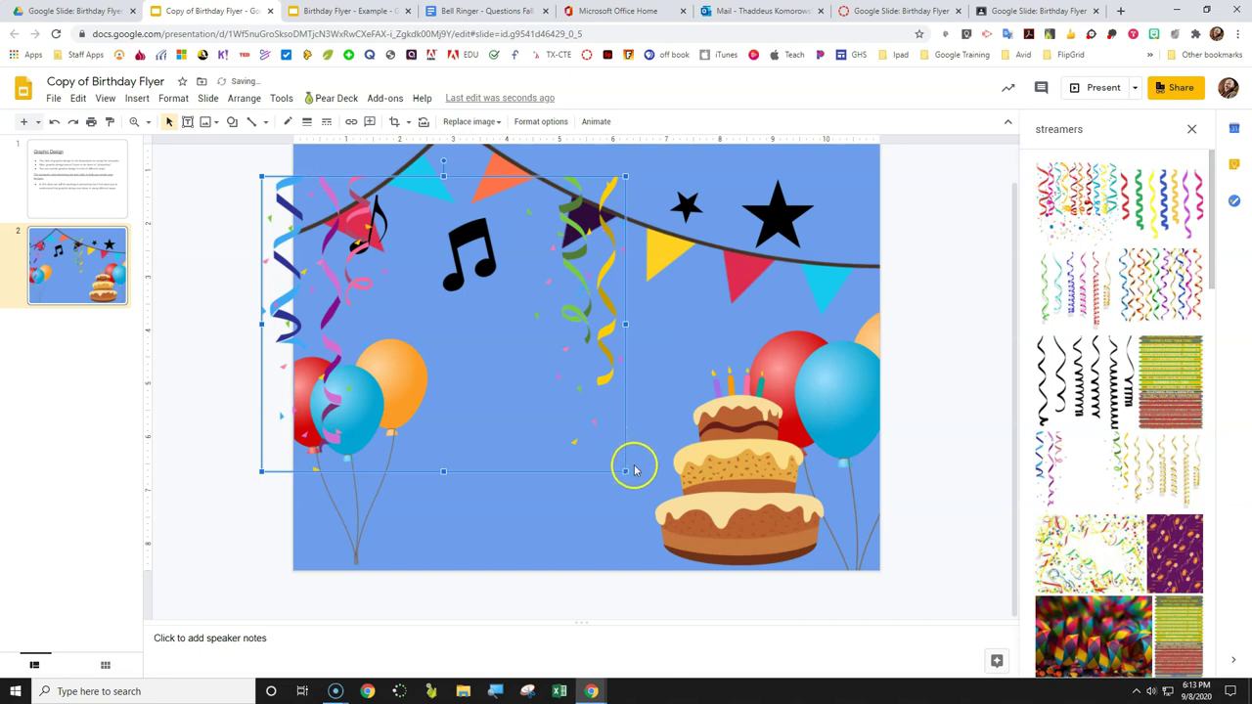
pyautogui.moveTo(648, 478); pyautogui.dragTo(877, 556)
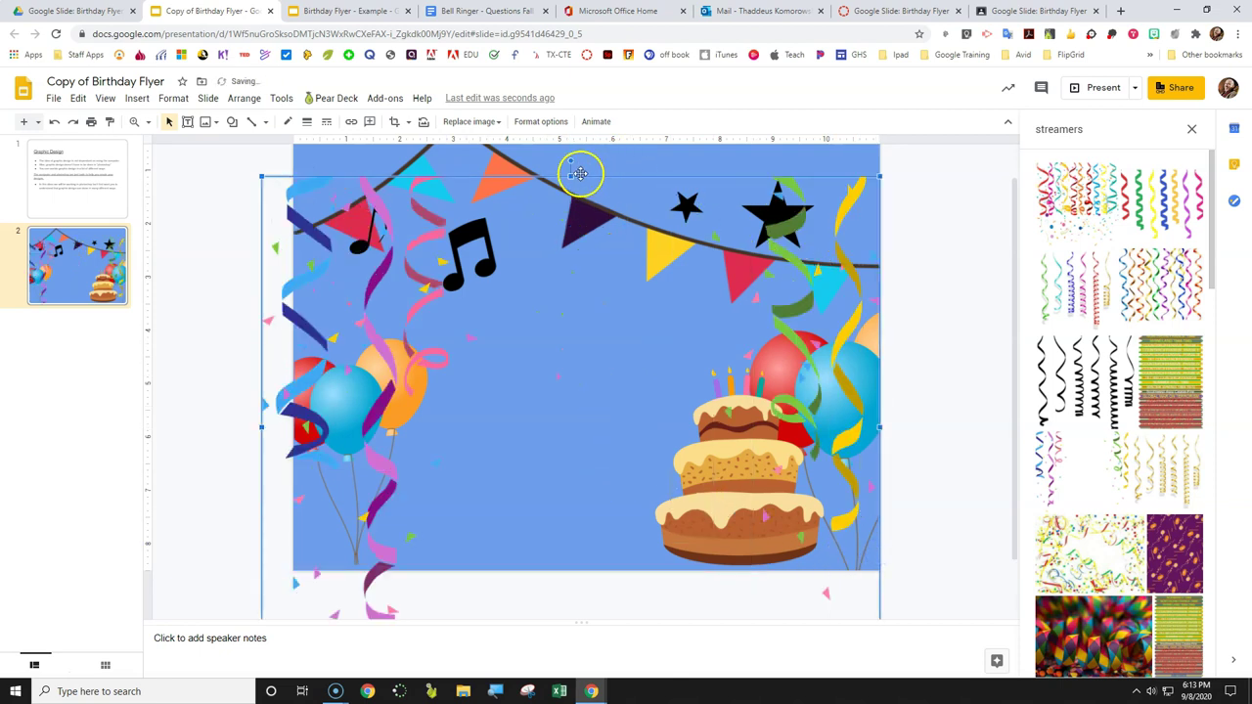
# Fit the streamer image to the slide by aligning its upper, left and lower edges with the slide's edges.
pyautogui.moveTo(570, 163); pyautogui.dragTo(587, 251)
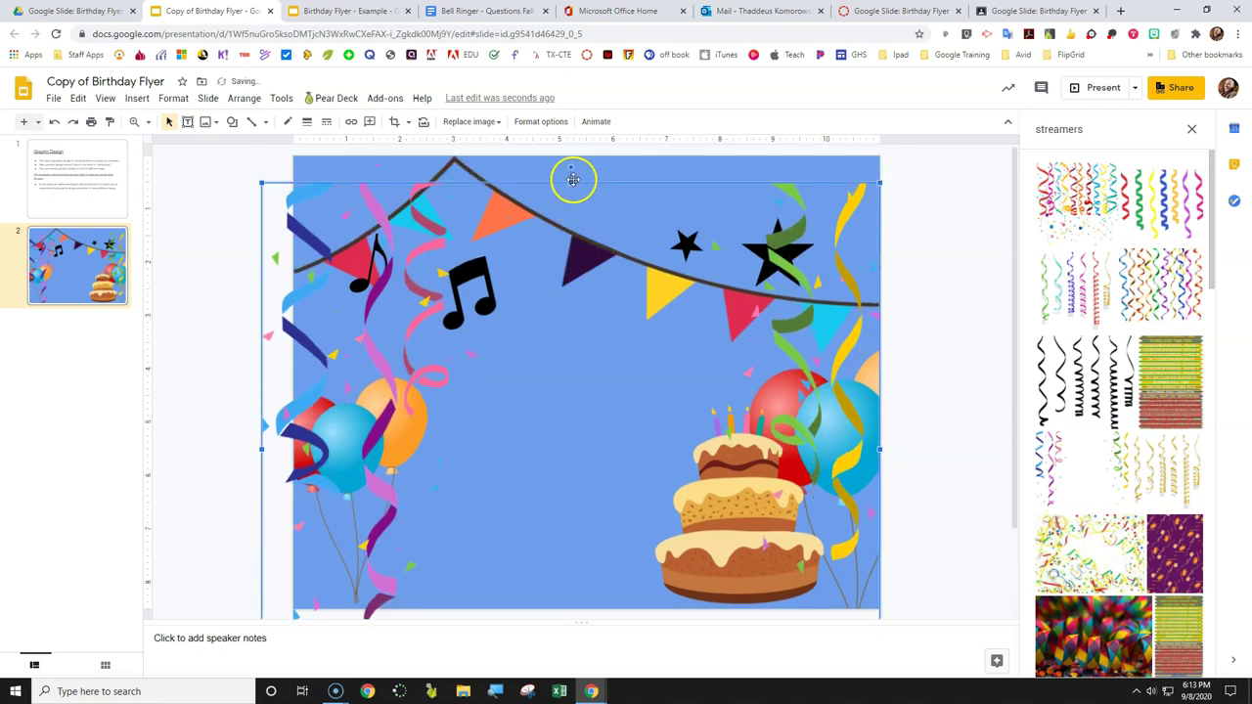
pyautogui.moveTo(570, 184); pyautogui.dragTo(574, 154)
pyautogui.click(336, 316)
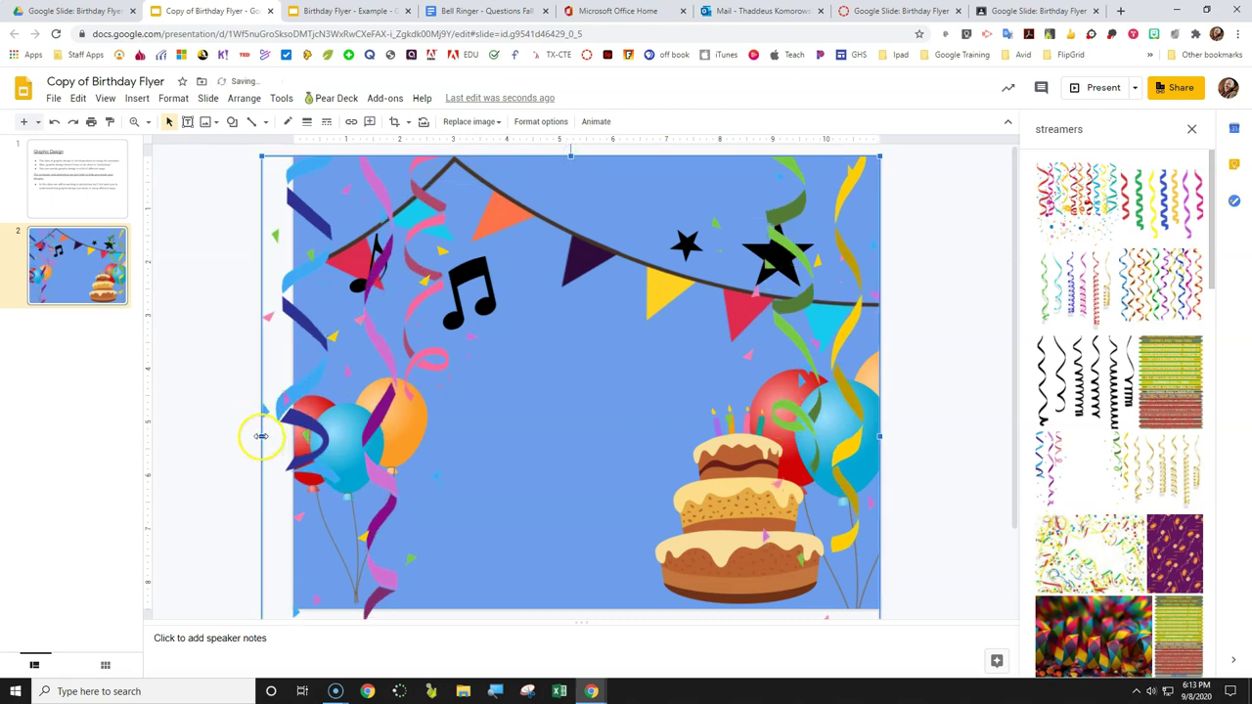
pyautogui.moveTo(262, 437); pyautogui.dragTo(296, 433)
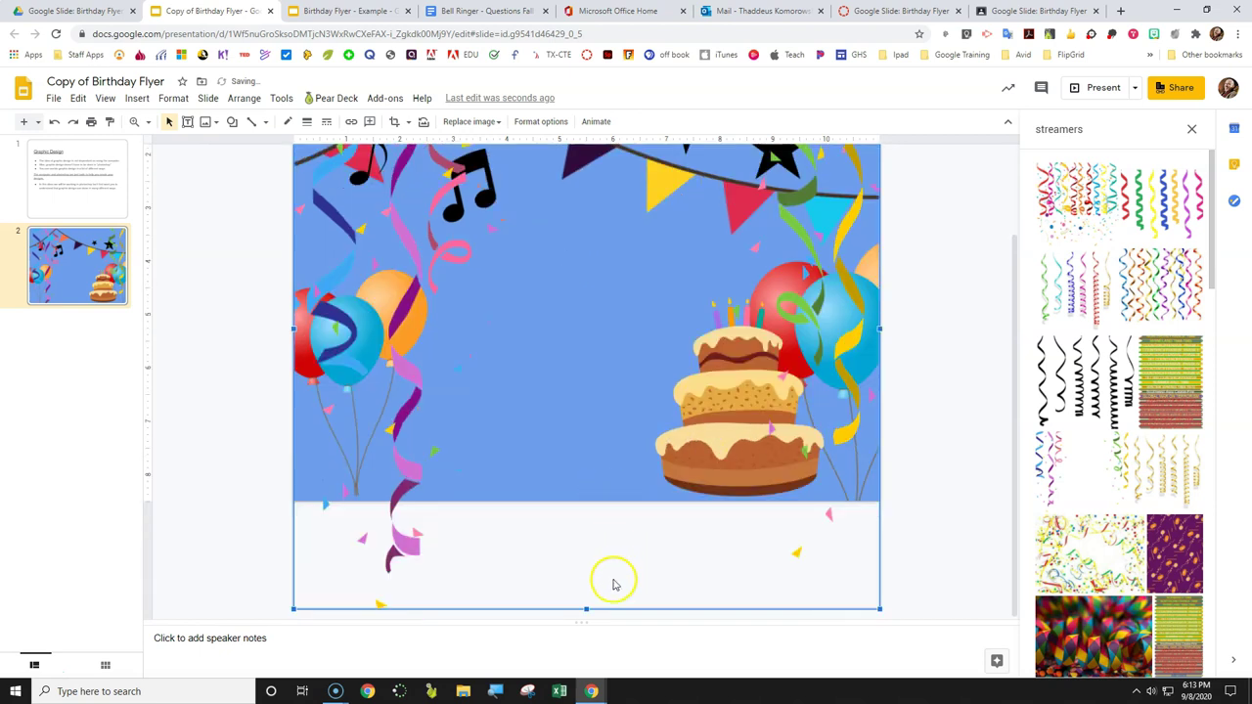
pyautogui.moveTo(590, 611); pyautogui.dragTo(584, 502)
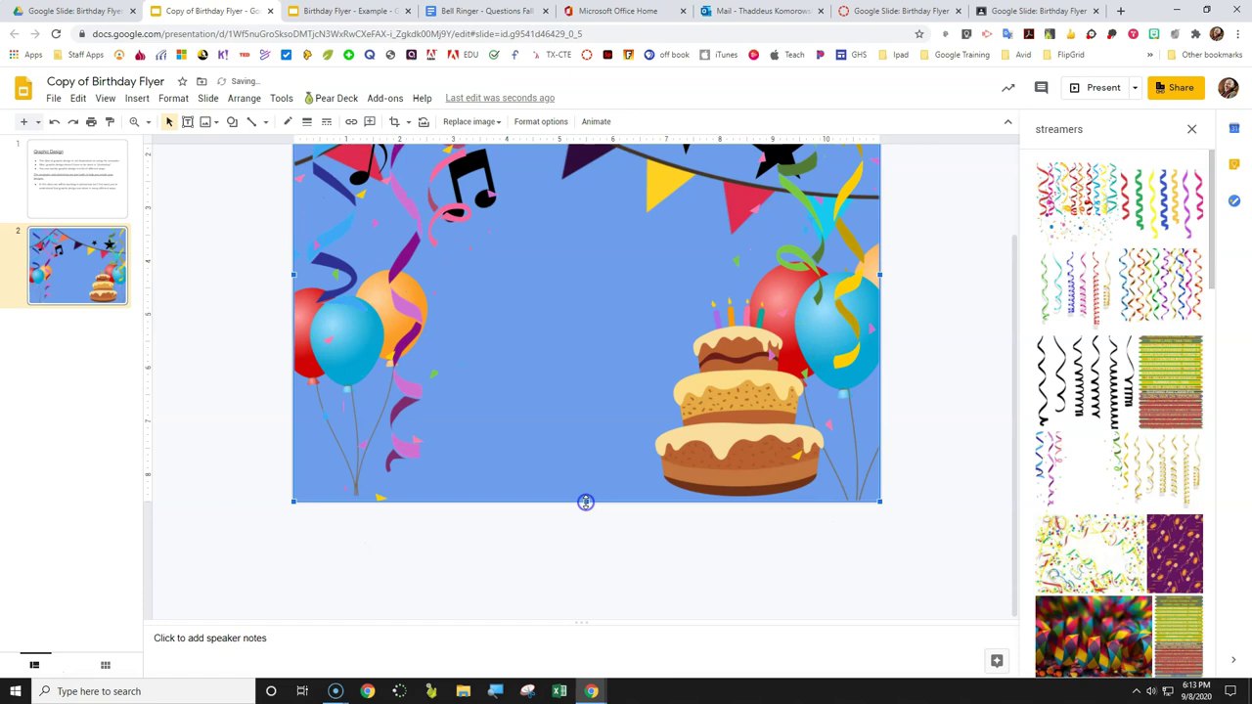
pyautogui.hotkey('ctrl', 'z')
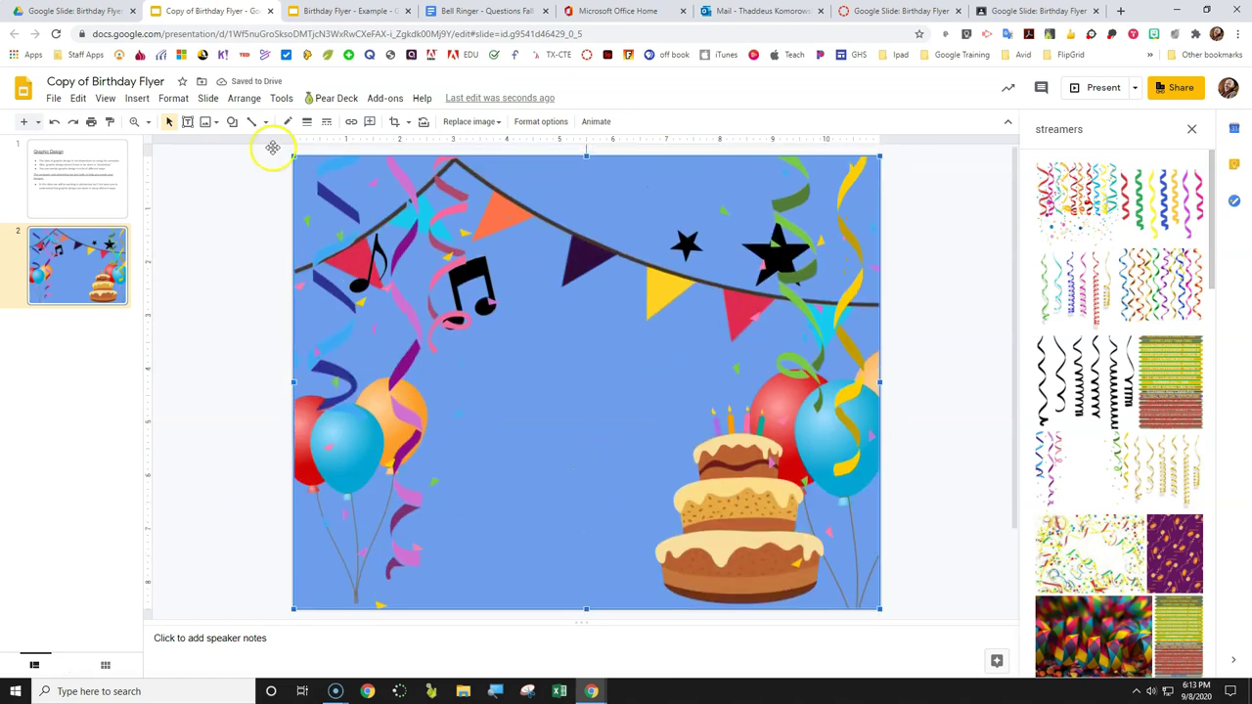
# Draw a text box in the open area between the balloons and the cake and centre its text.
pyautogui.click(189, 123)
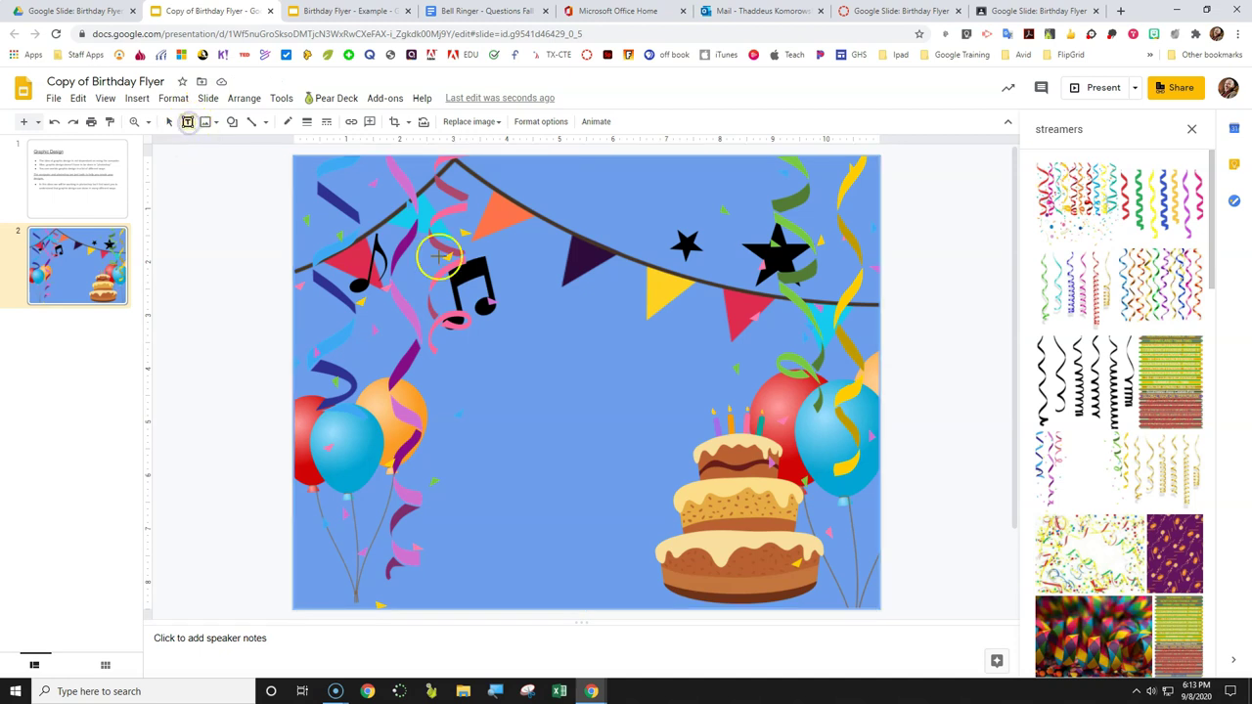
pyautogui.moveTo(476, 357); pyautogui.dragTo(664, 469)
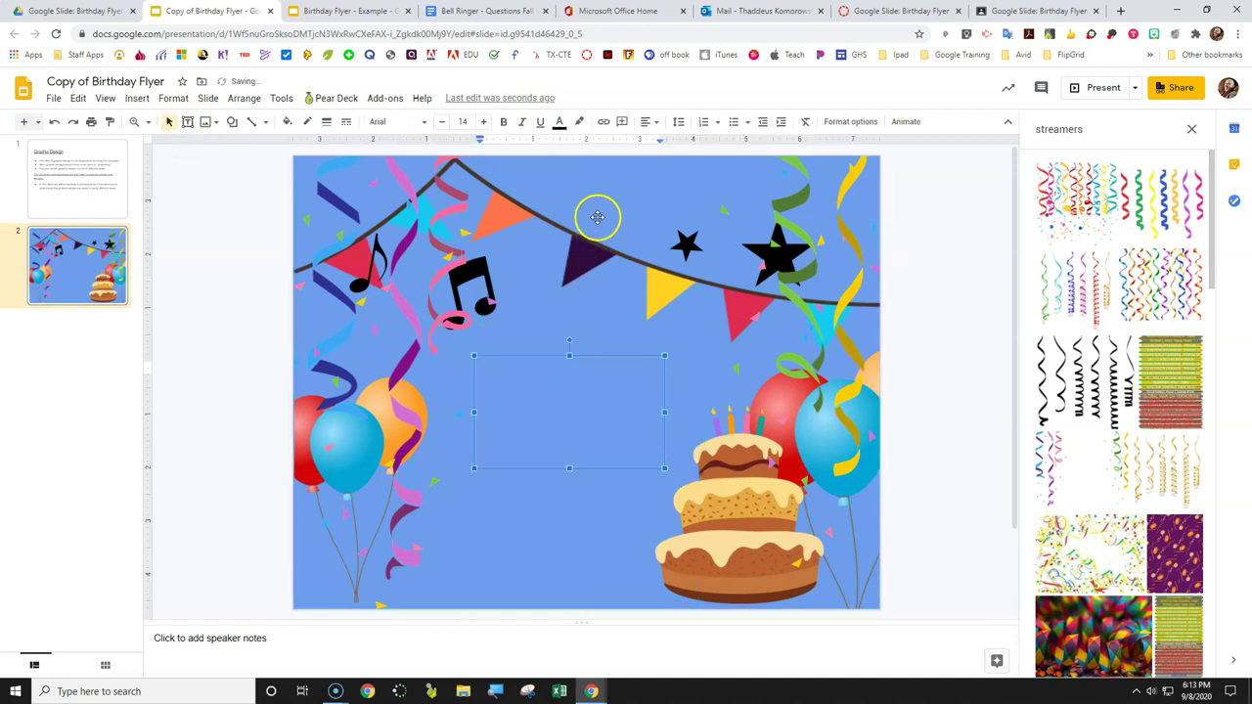
pyautogui.click(648, 123)
pyautogui.click(667, 145)
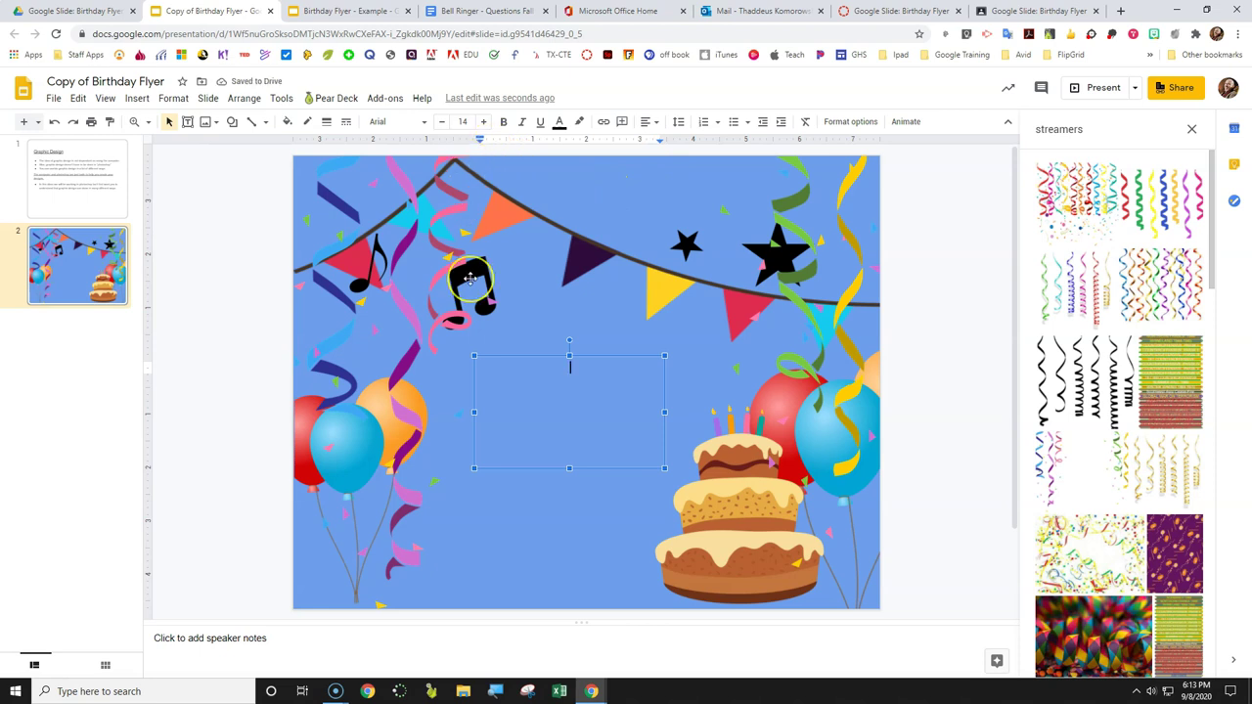
# Check the wording on the example flyer and enter "Come Celebrate" and "My Birthday" on two lines in the flyer's text box.
pyautogui.click(355, 12)
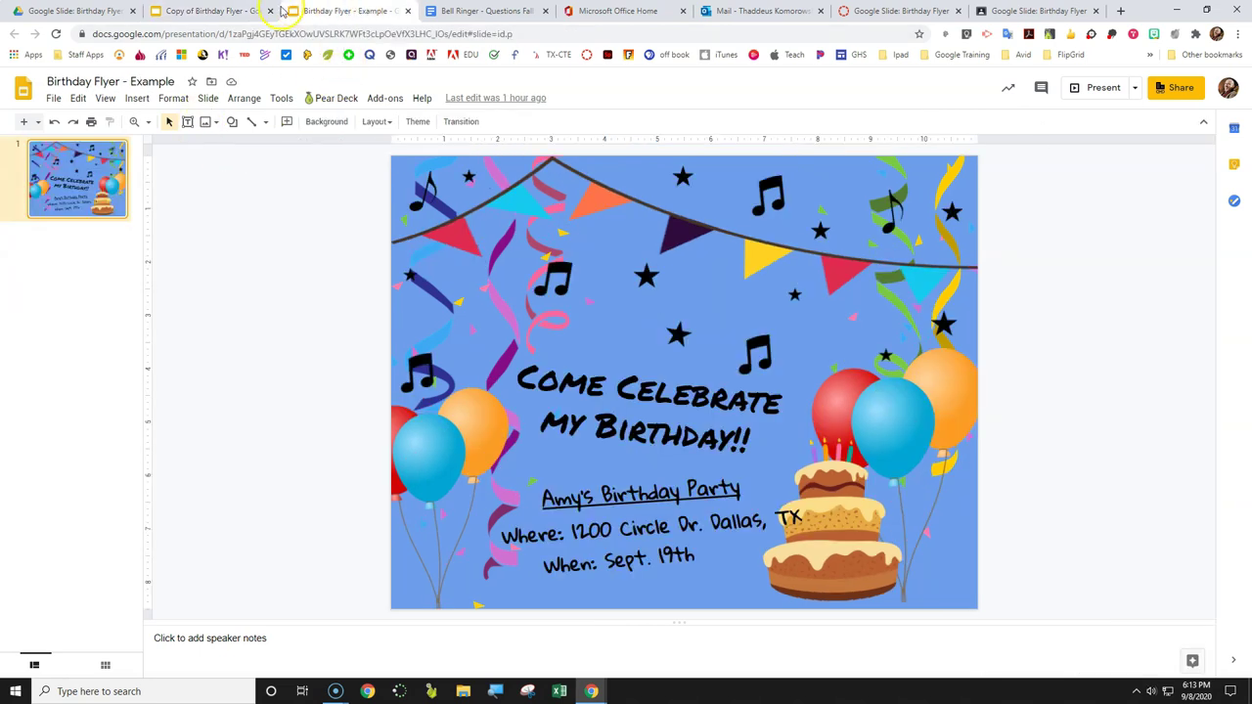
pyautogui.click(226, 12)
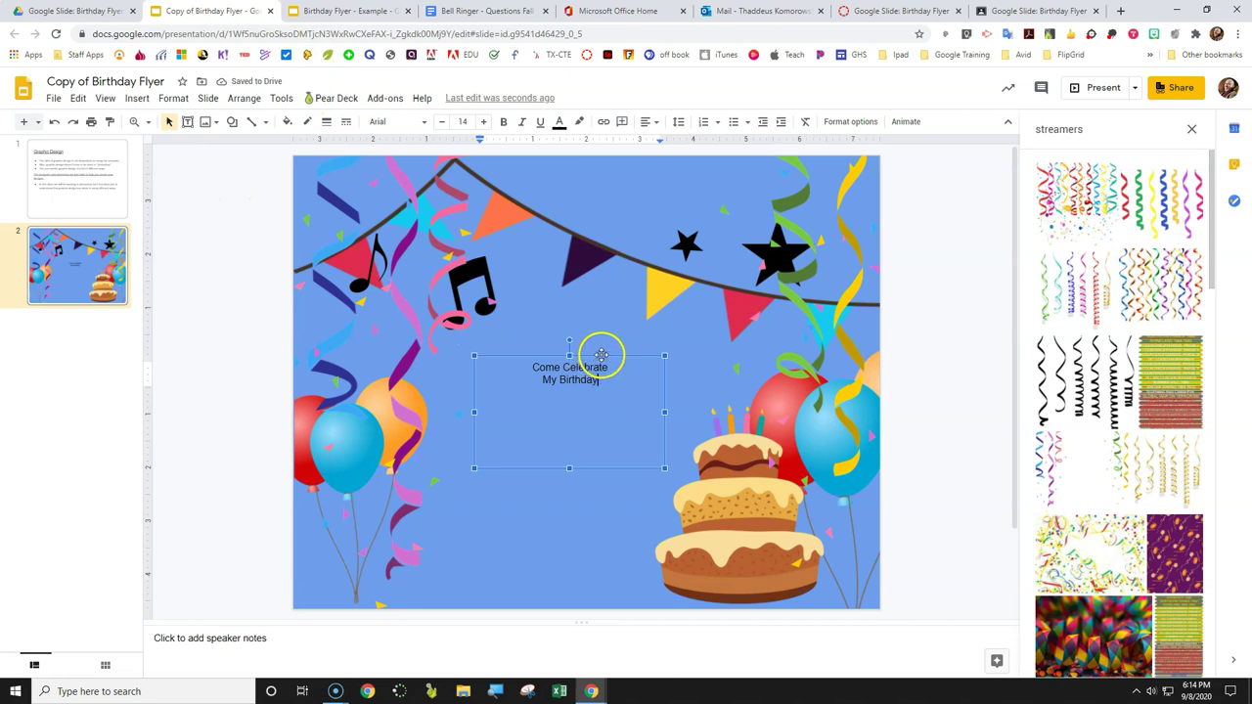
# Set the font of the whole "Come Celebrate My Birthday" text box to Permanent Marker.
pyautogui.click(600, 353)
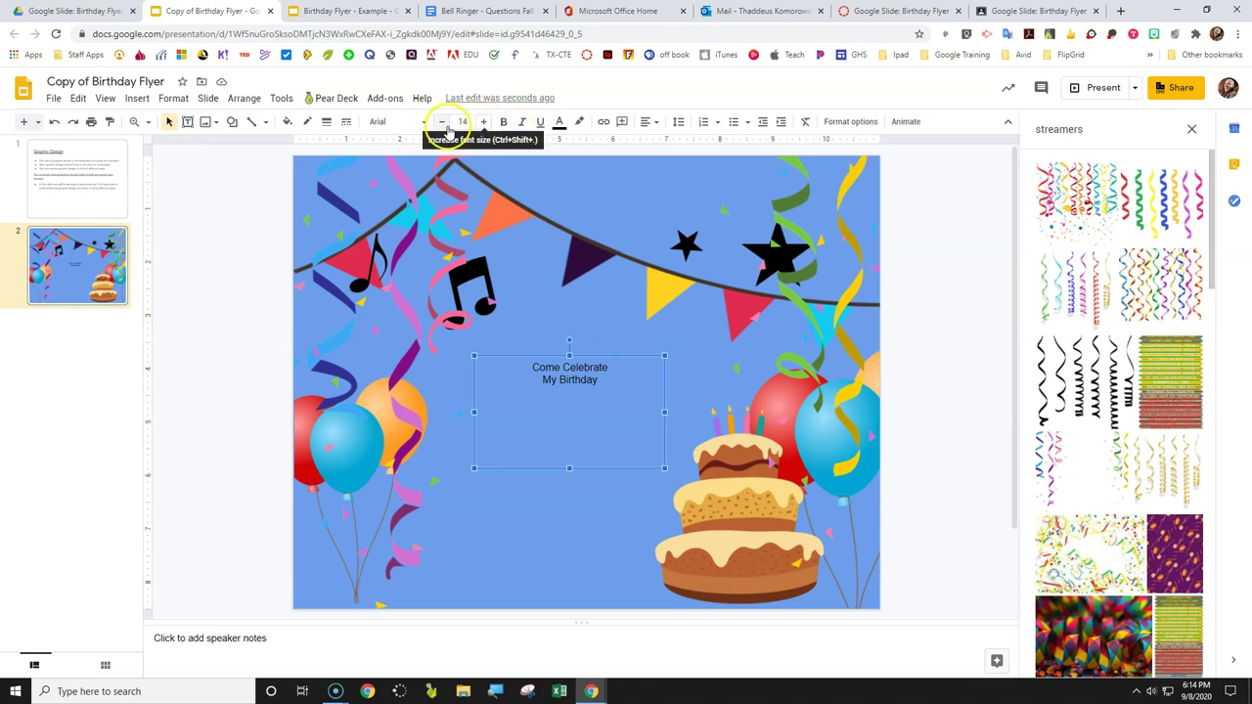
pyautogui.click(389, 121)
pyautogui.click(421, 221)
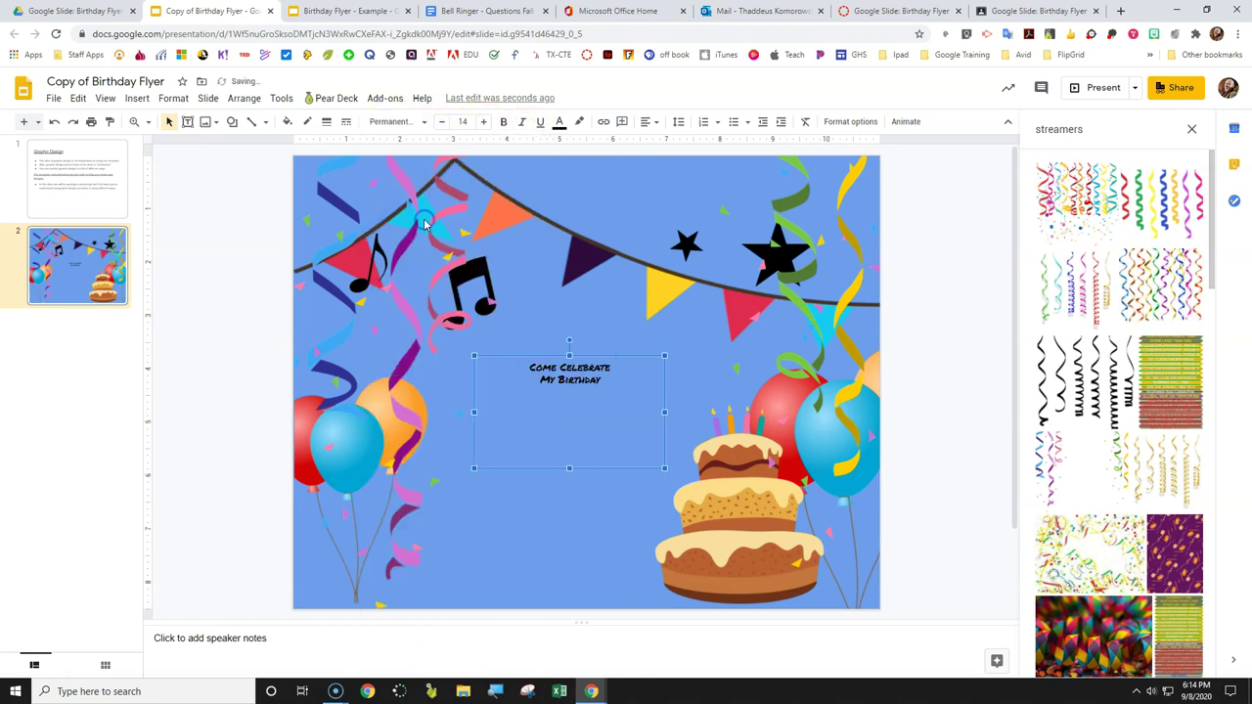